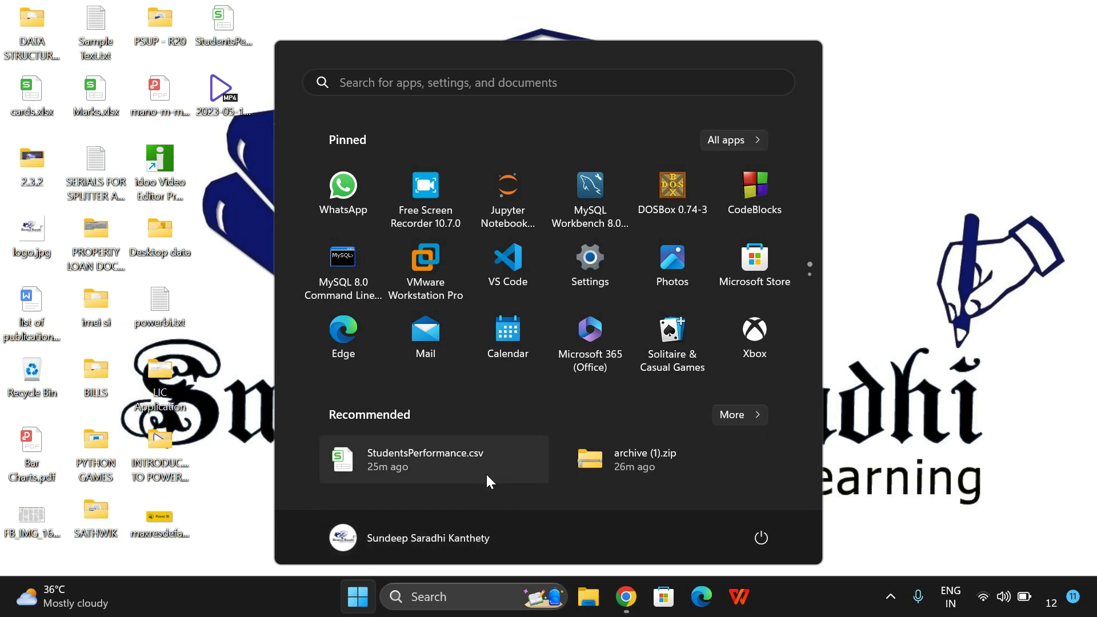
Launch Power BI Desktop and dismiss its start screen and the email sign-in prompt to reach the blank report.
type("power")
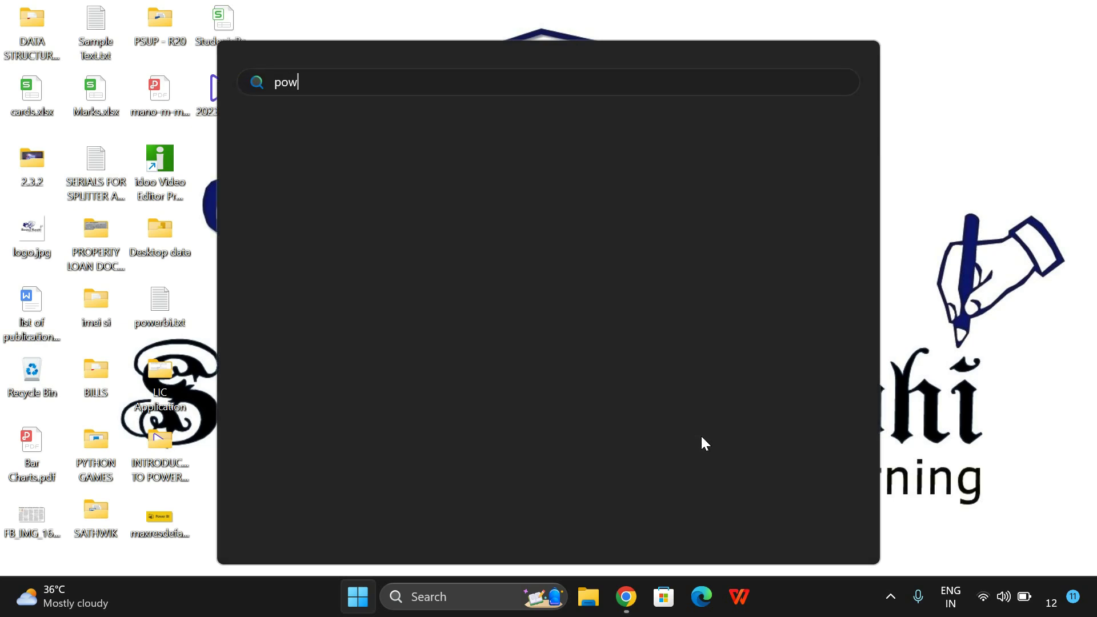
left_click(331, 298)
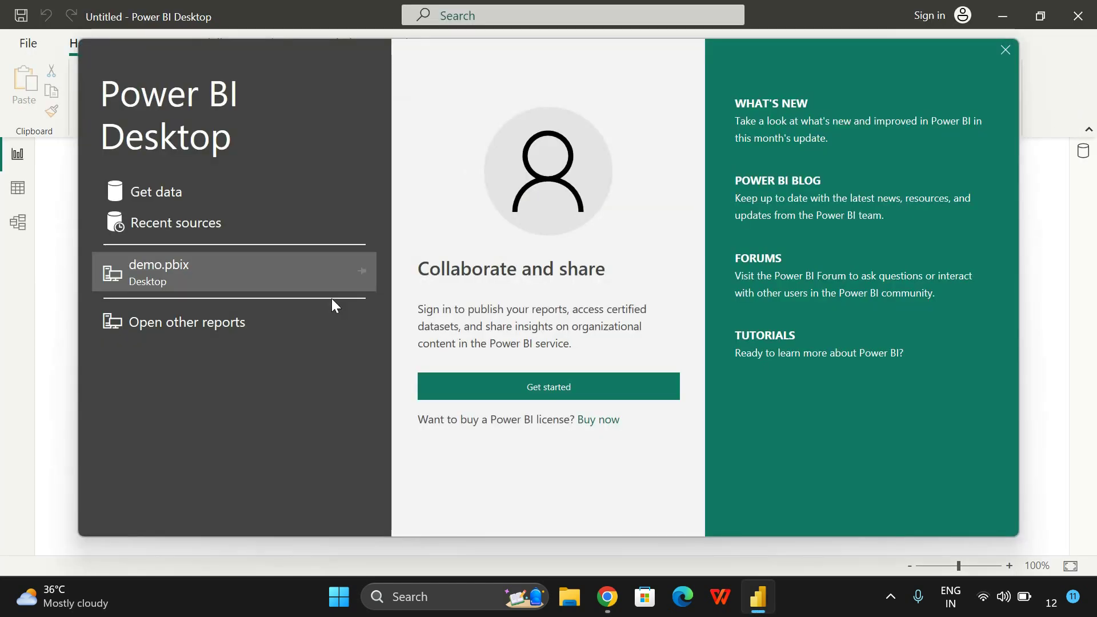
left_click(579, 390)
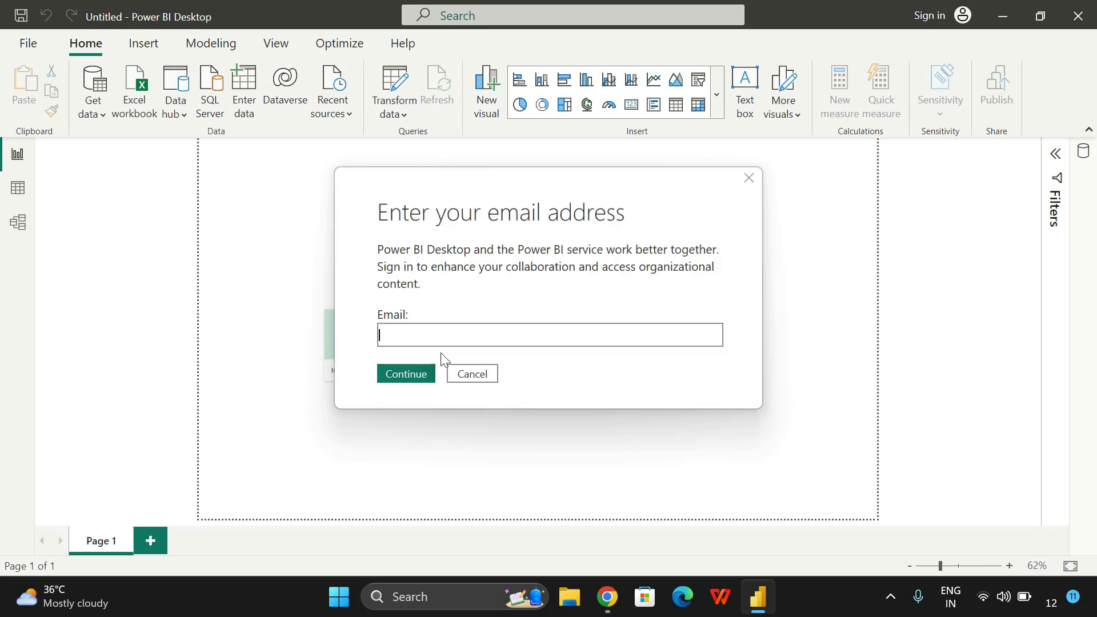
left_click(470, 378)
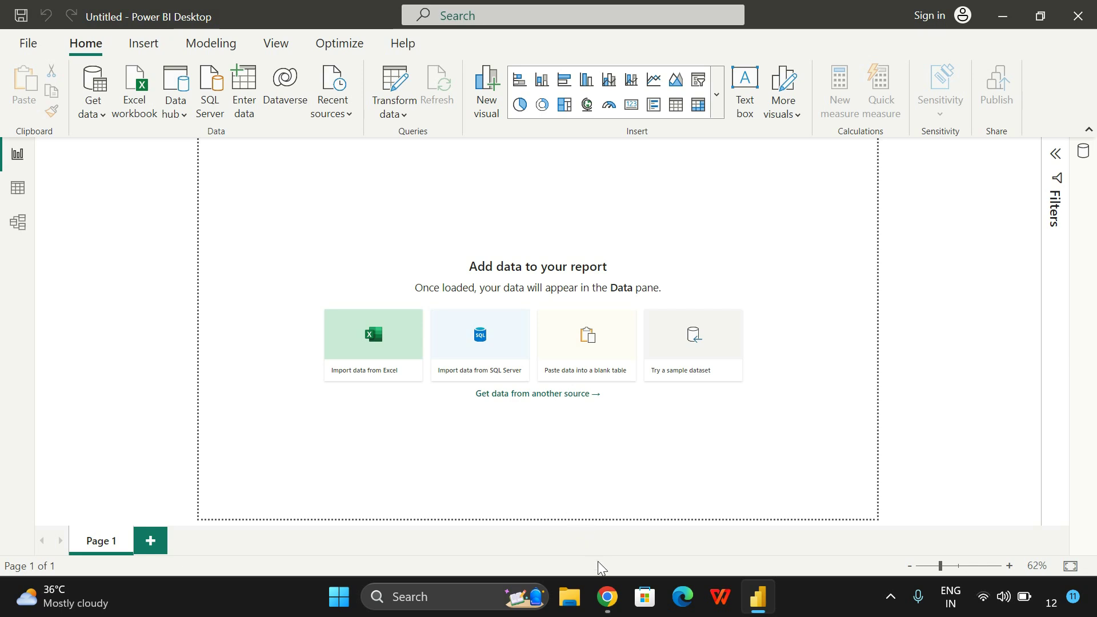
Switch to the Kaggle page in Chrome and browse its Datasets section.
mouse_move(612, 596)
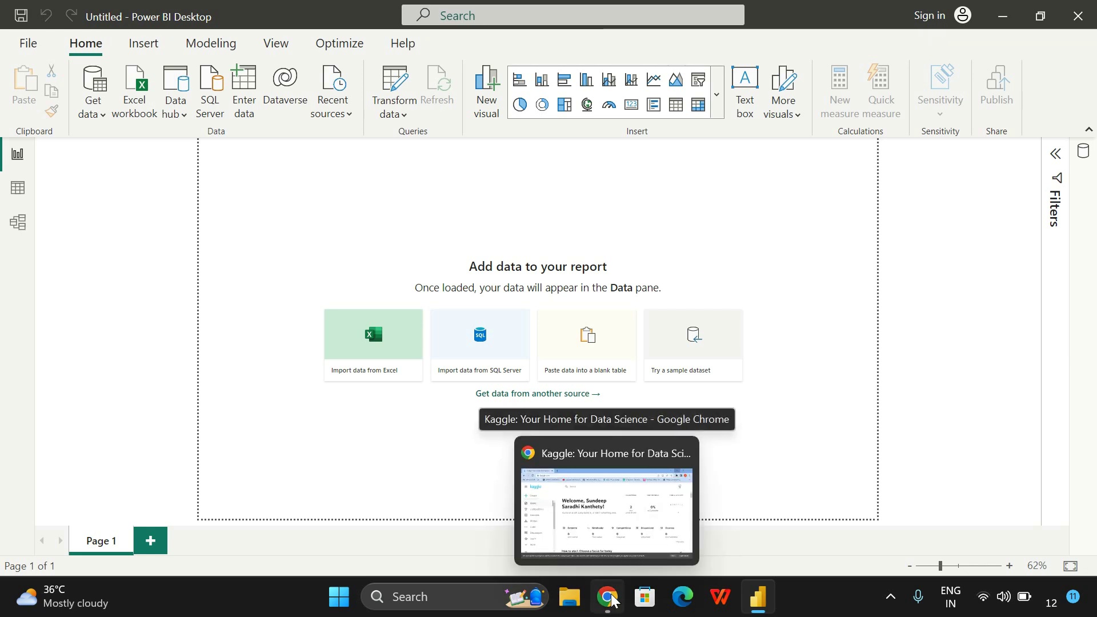
left_click(607, 503)
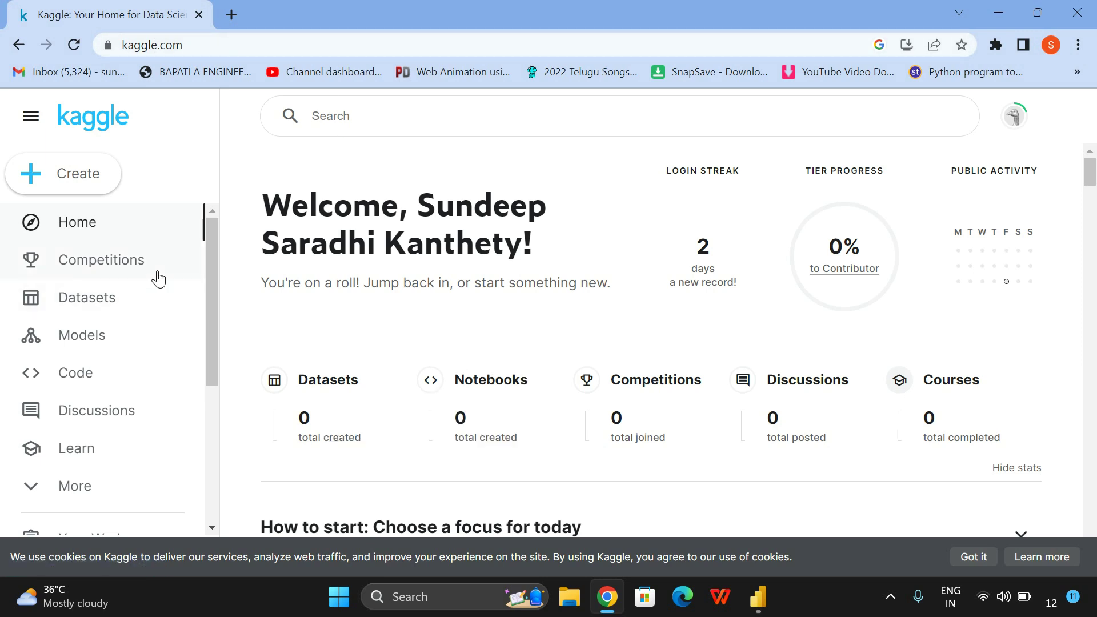
left_click(99, 309)
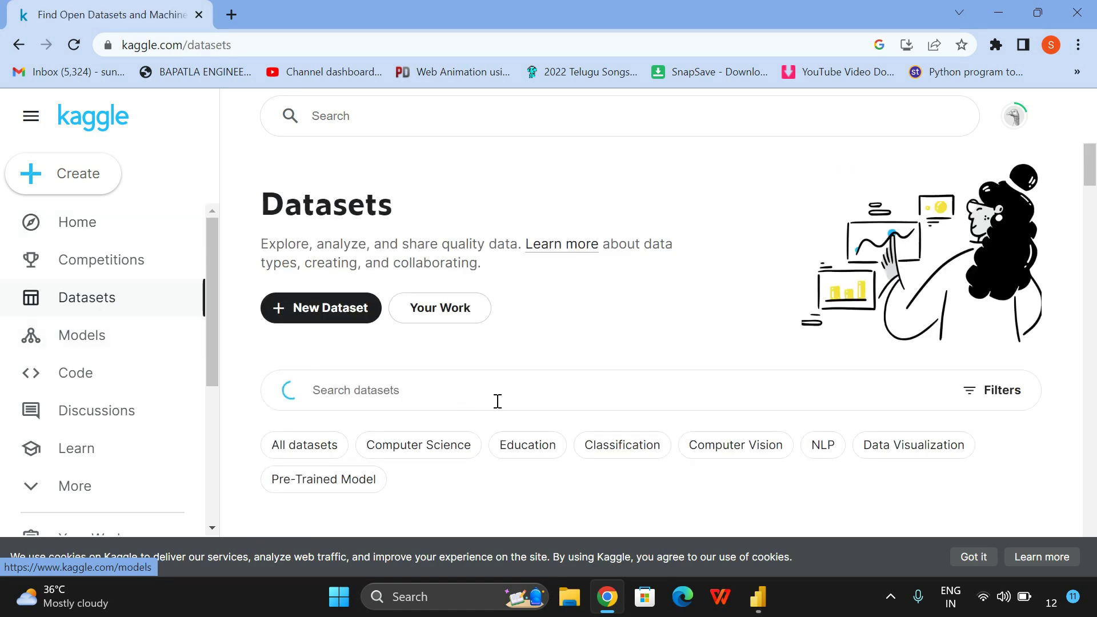
scroll(510, 406, "down", 3)
scroll(510, 406, "down", 5)
scroll(509, 411, "up", 10)
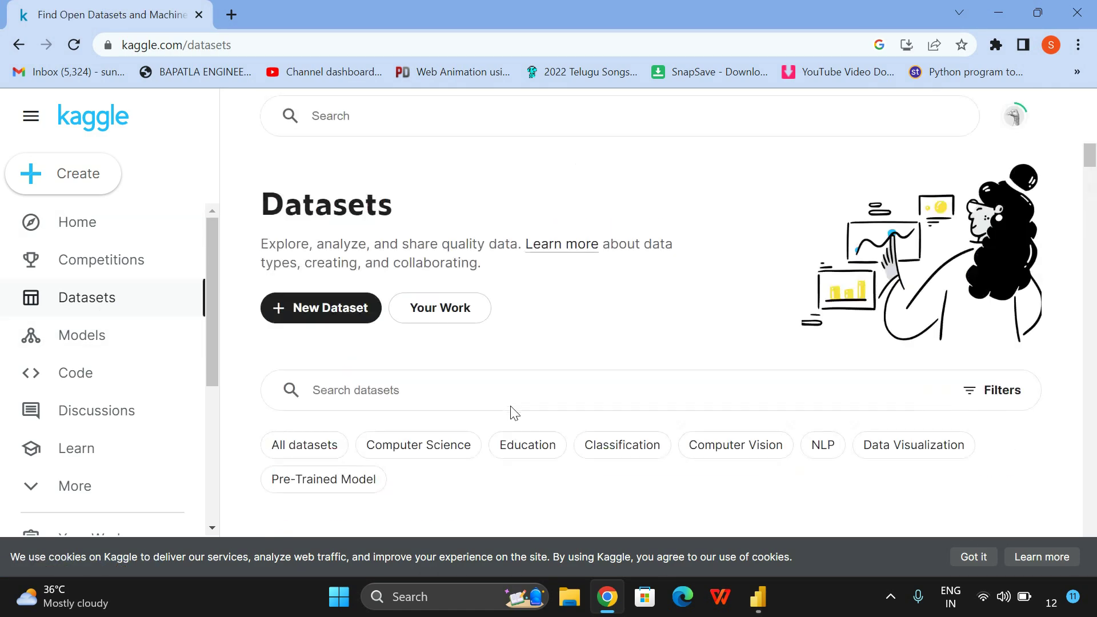
left_click(496, 401)
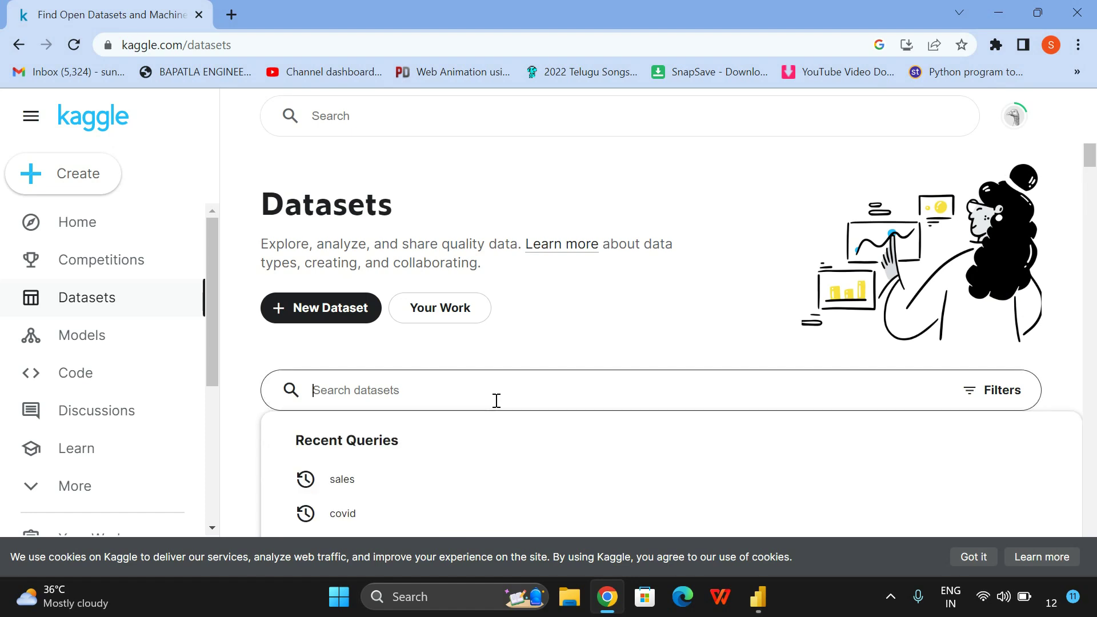
scroll(495, 400, "down", 1)
left_click(602, 188)
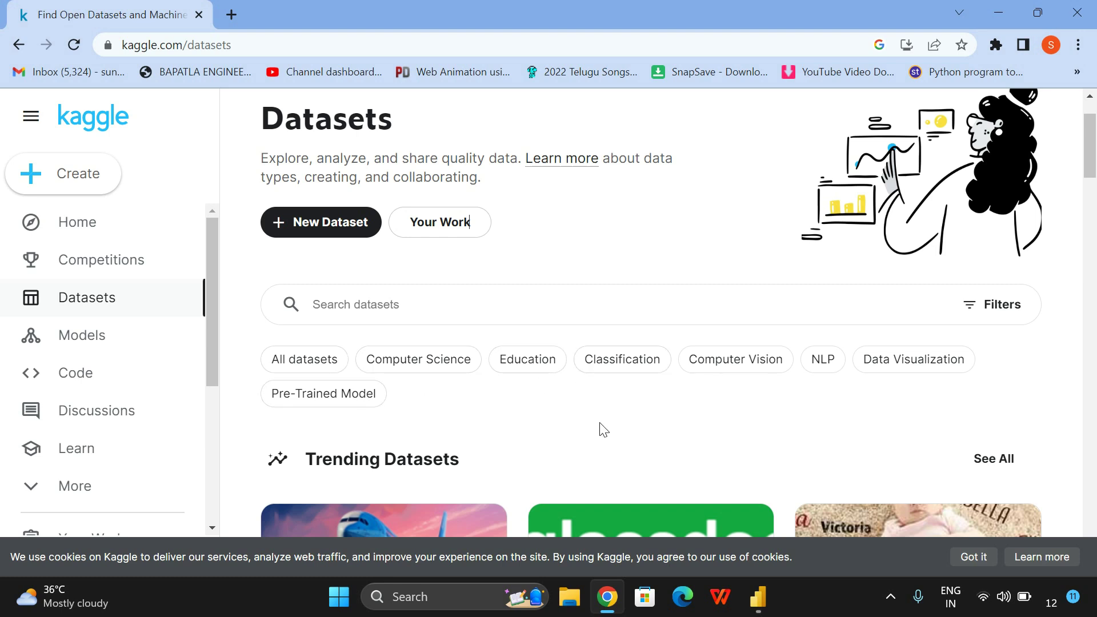
Filter the Kaggle datasets by Education and open the Students Performance in Exams dataset.
left_click(524, 367)
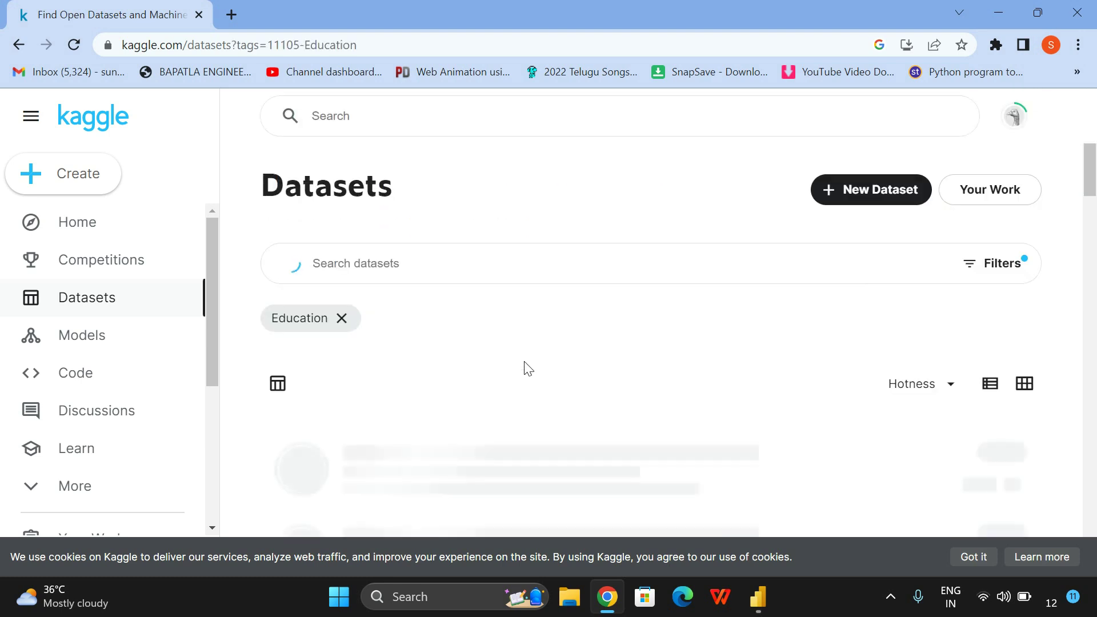
scroll(529, 365, "down", 9)
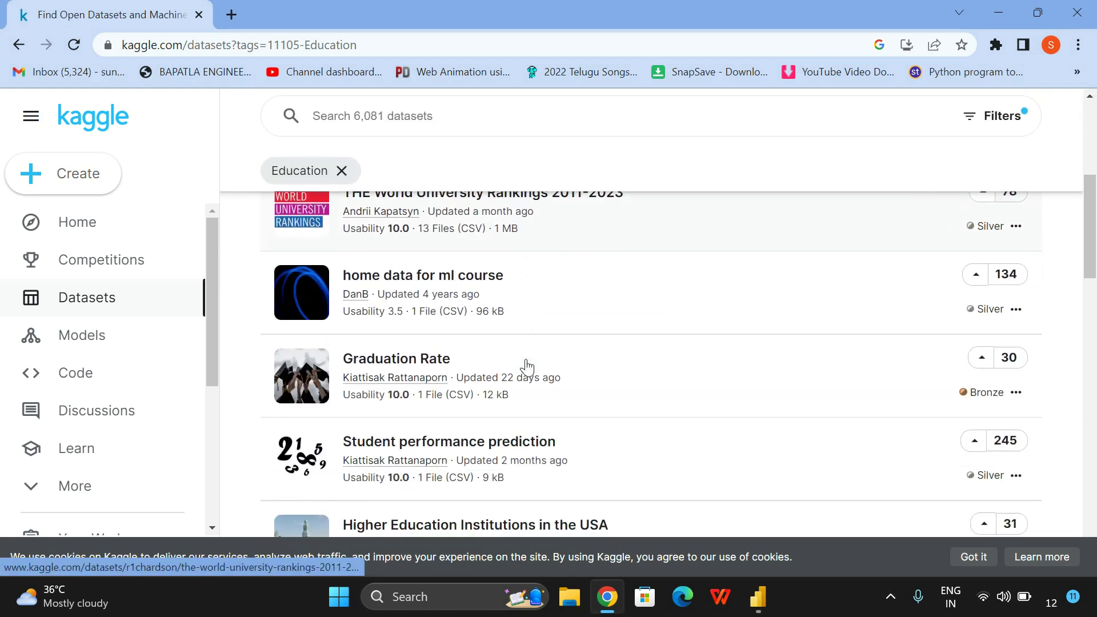
scroll(527, 368, "down", 3)
scroll(526, 368, "down", 3)
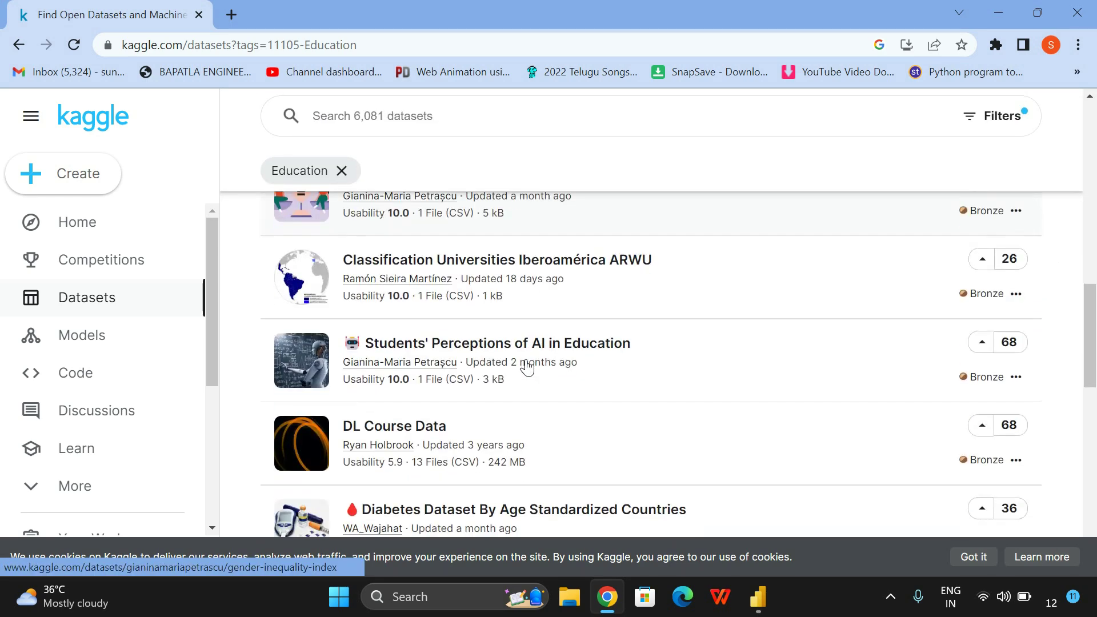
scroll(527, 368, "down", 7)
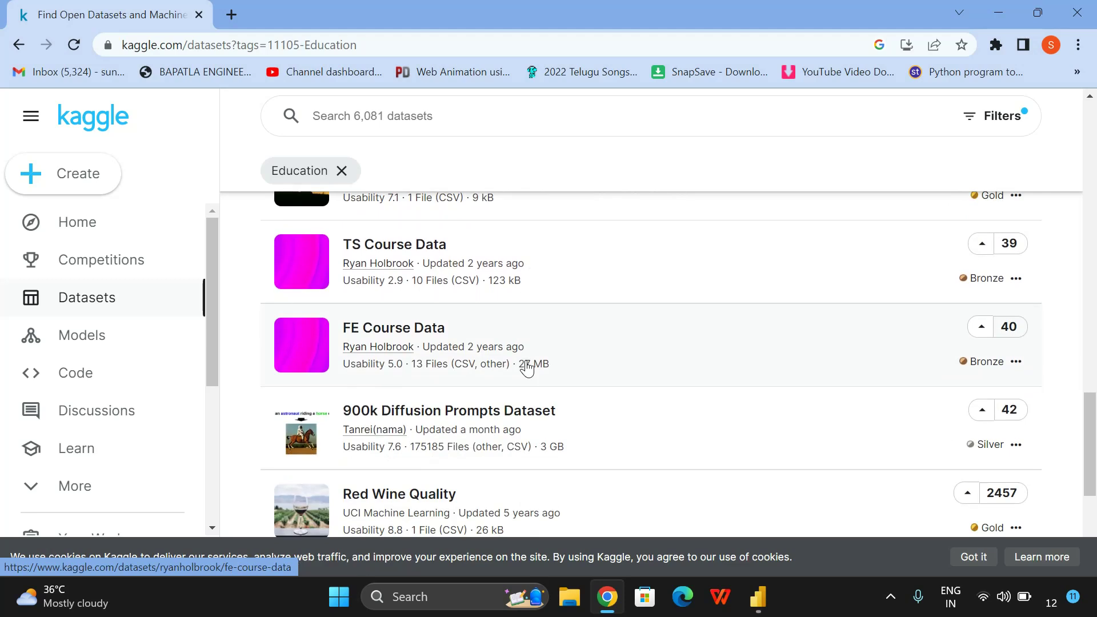
scroll(526, 367, "up", 2)
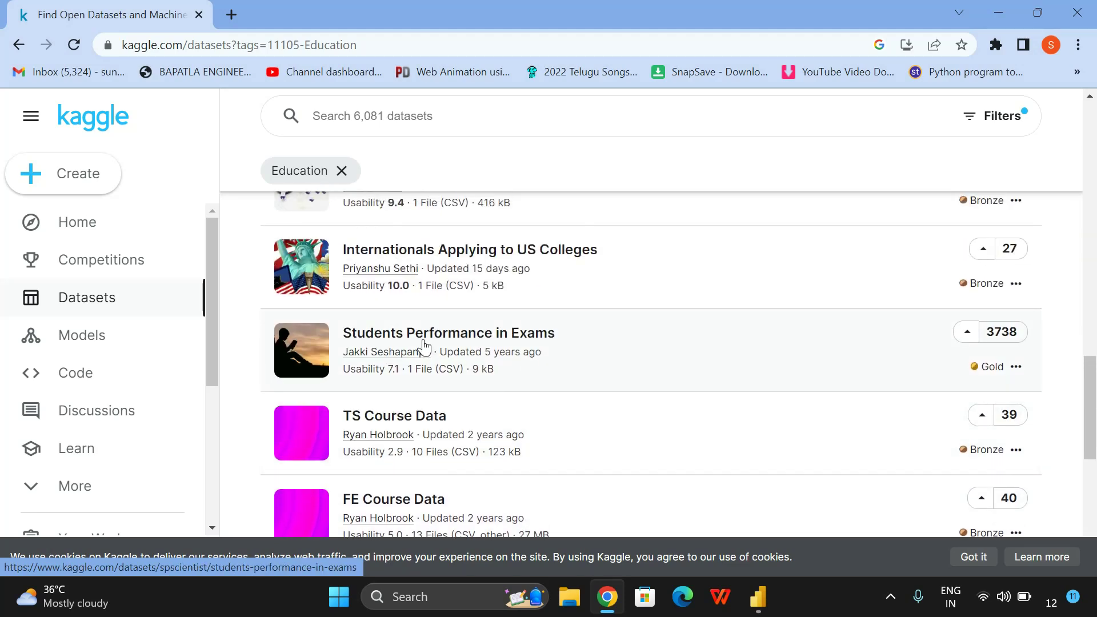
left_click(456, 341)
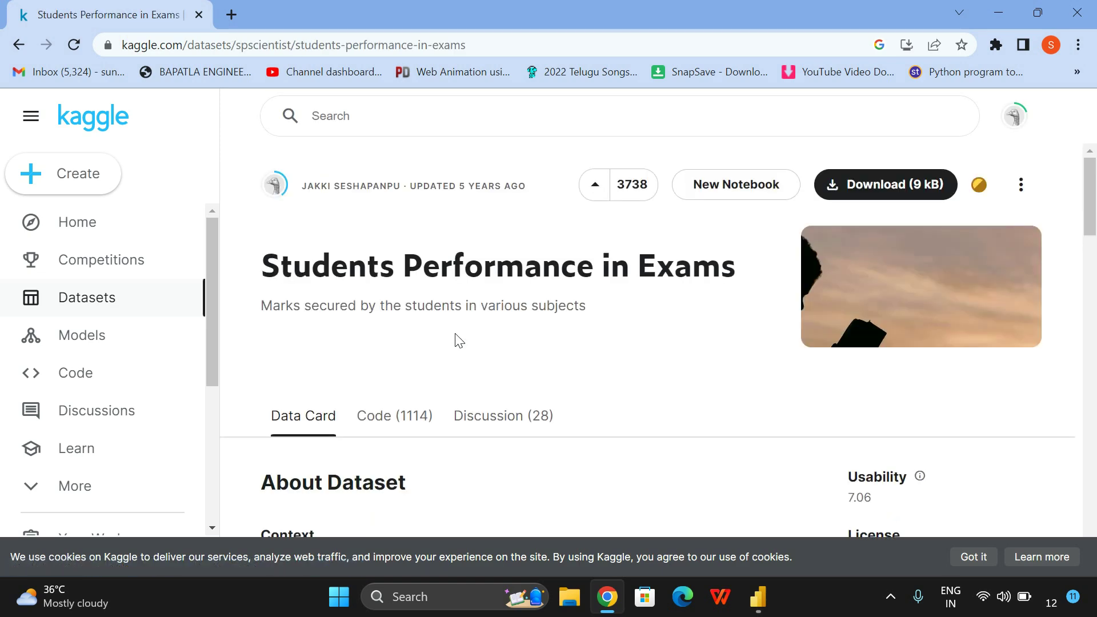
Review the Students Performance in Exams data card and download the dataset archive.
scroll(486, 354, "down", 3)
scroll(486, 355, "down", 1)
scroll(523, 348, "up", 3)
scroll(547, 346, "down", 1)
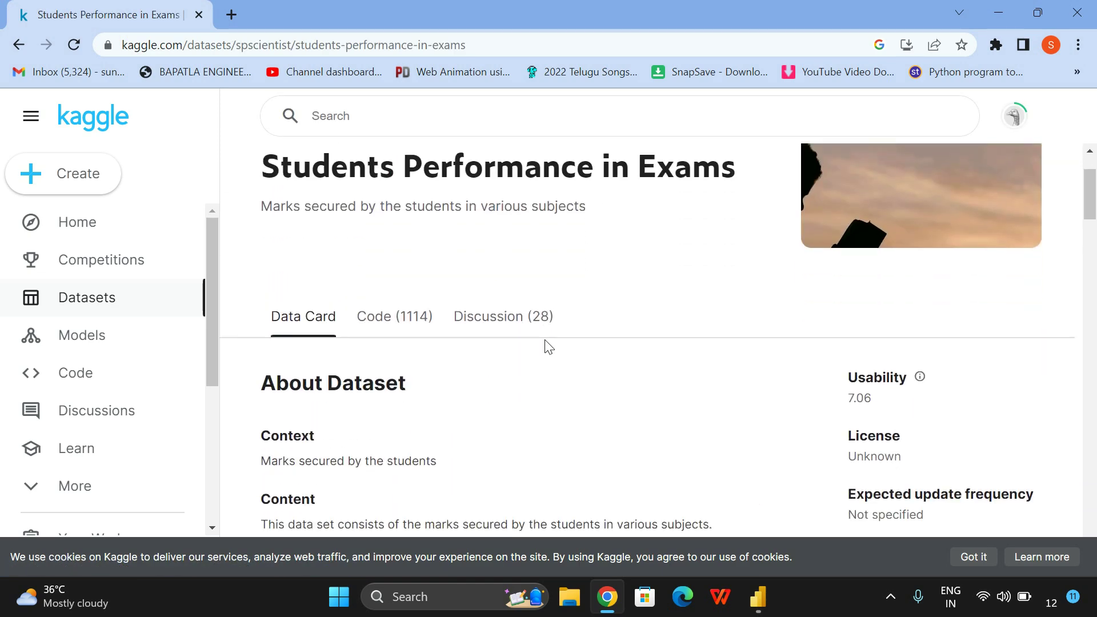
scroll(862, 261, "up", 1)
left_click(887, 195)
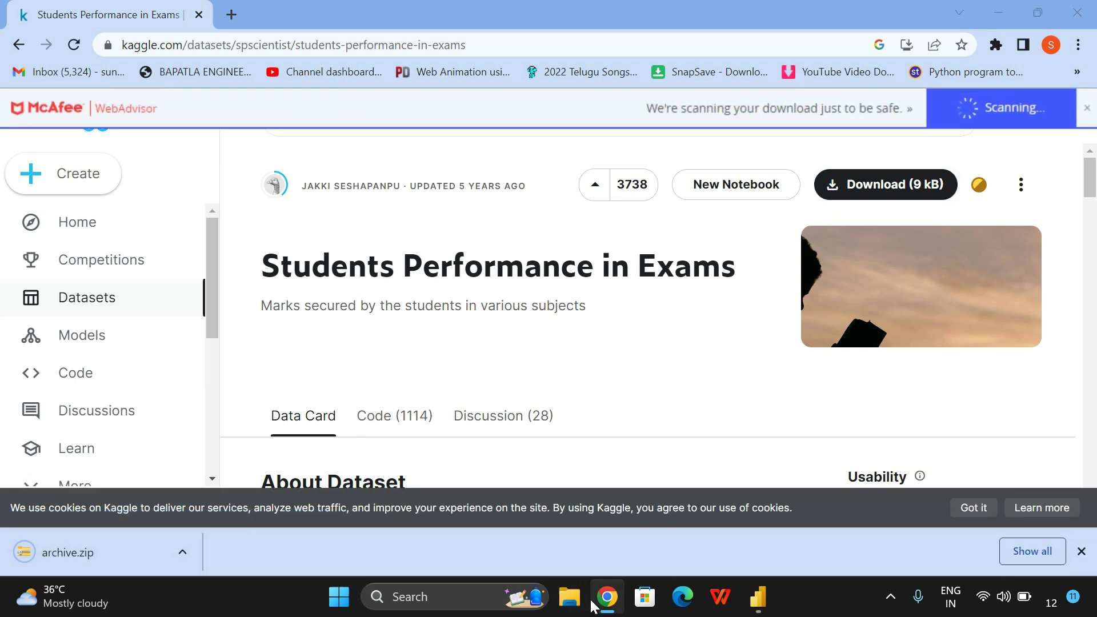
Switch to File Explorer, open archive.zip in Downloads and copy StudentsPerformance.csv.
mouse_move(592, 605)
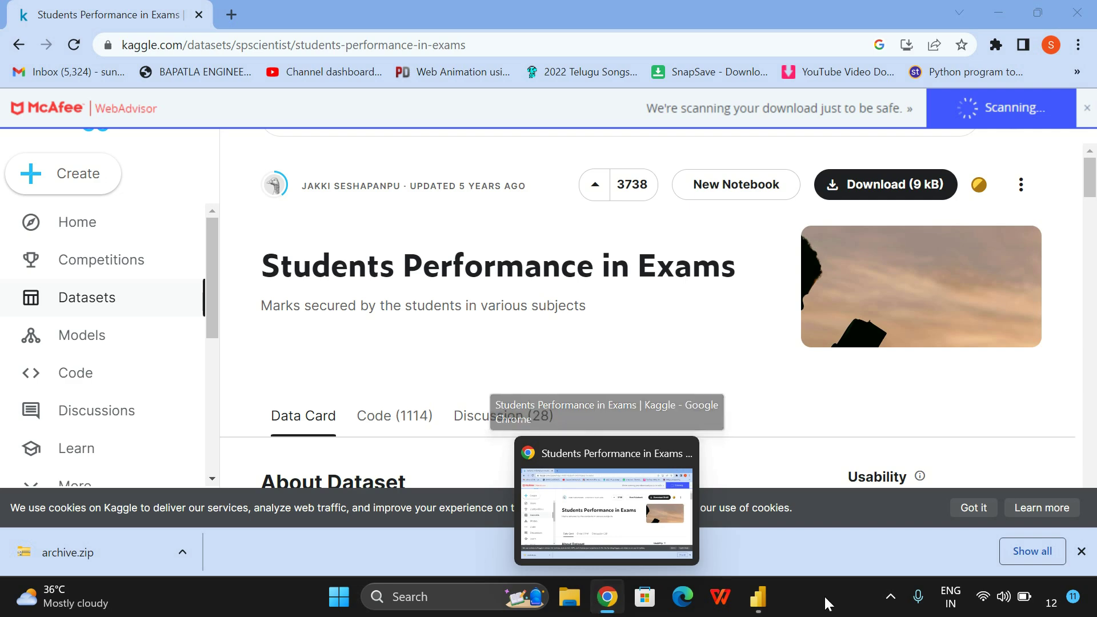
left_click(765, 604)
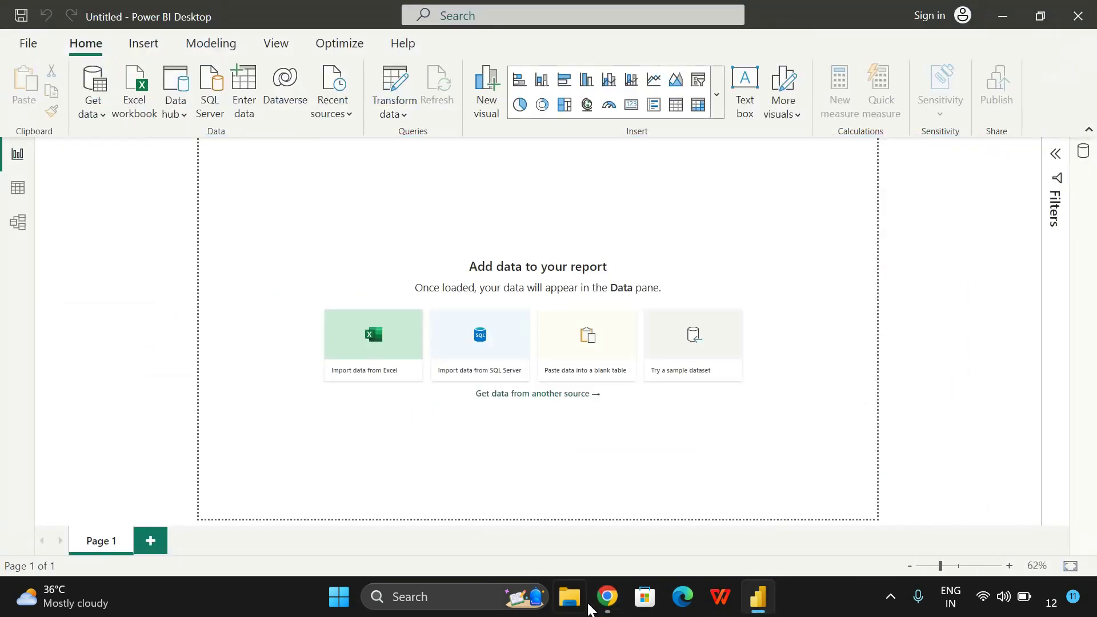
left_click(571, 600)
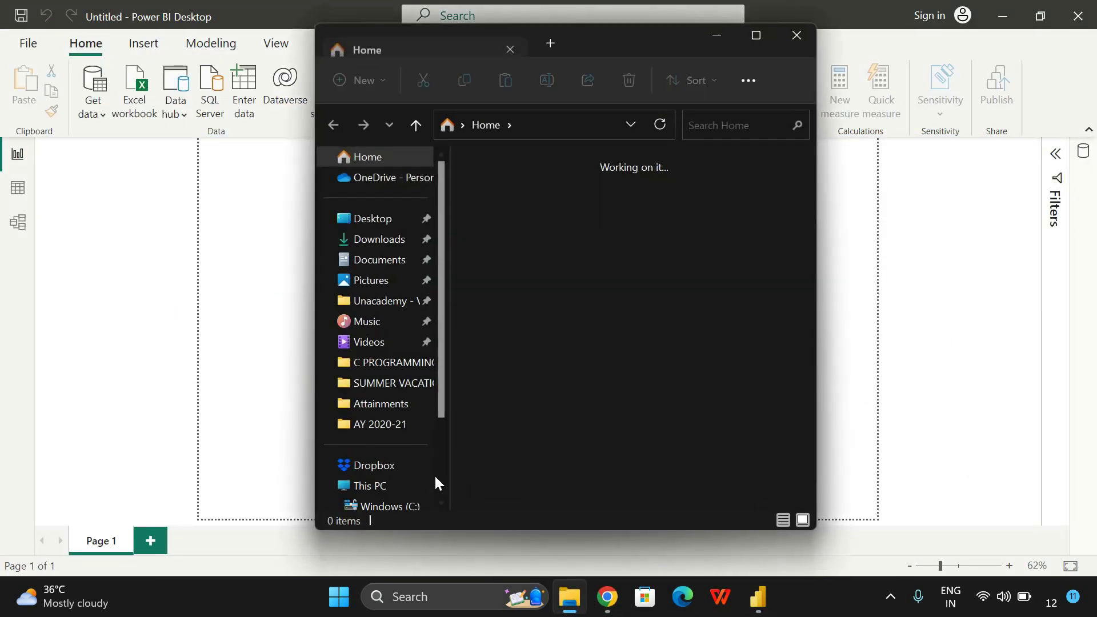
left_click(382, 240)
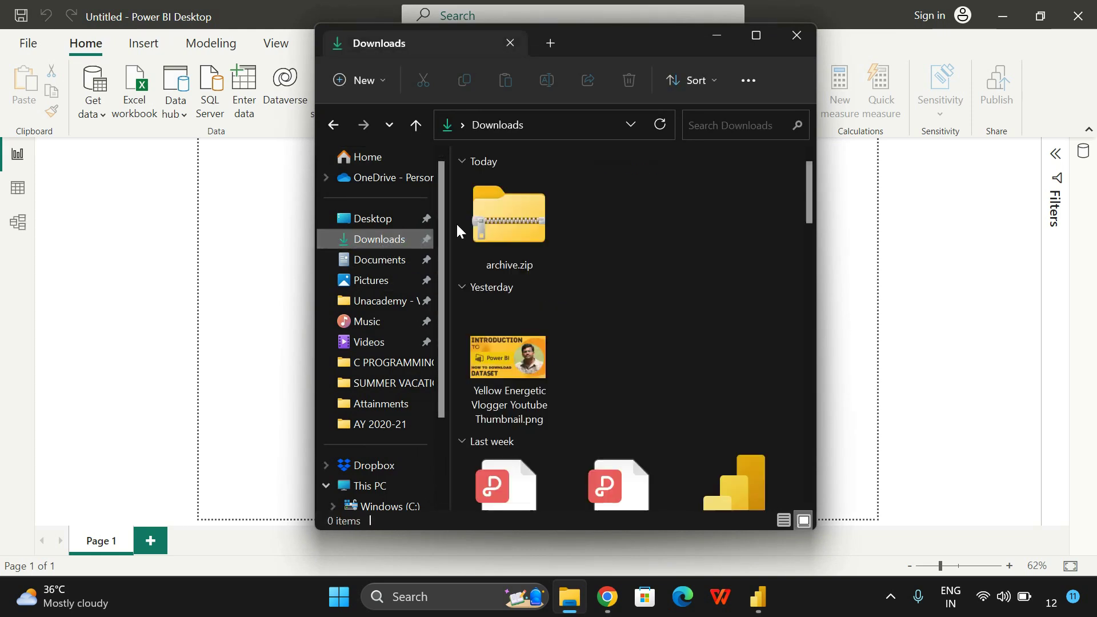
left_click(506, 229)
double_click(507, 229)
left_click(519, 187)
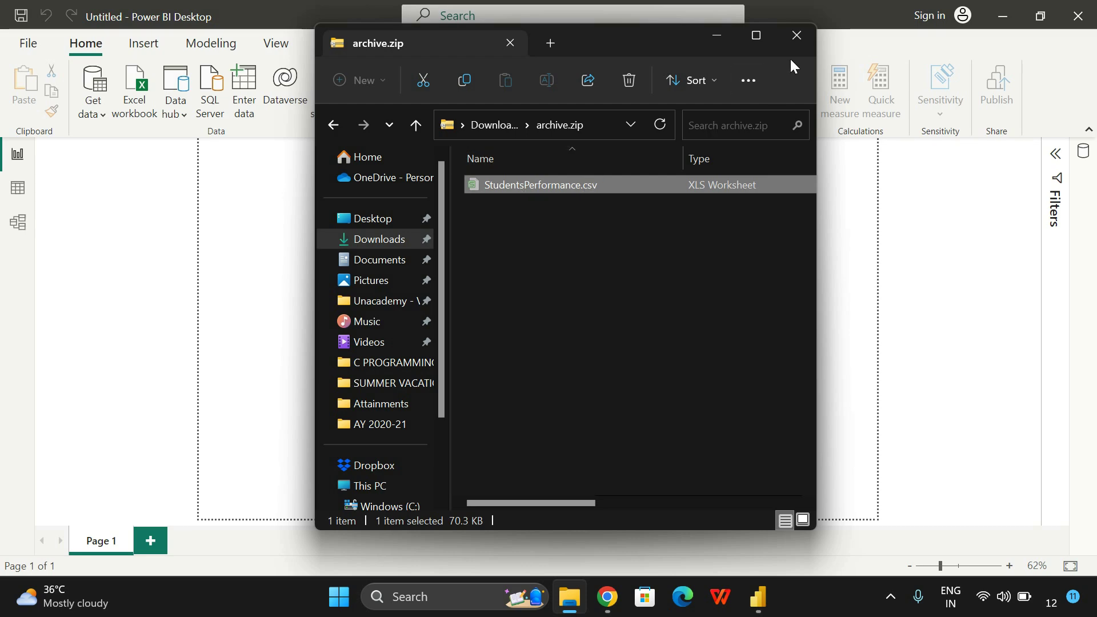
Paste StudentsPerformance.csv onto the desktop, replacing the existing file of the same name.
left_click(791, 42)
left_click(1000, 15)
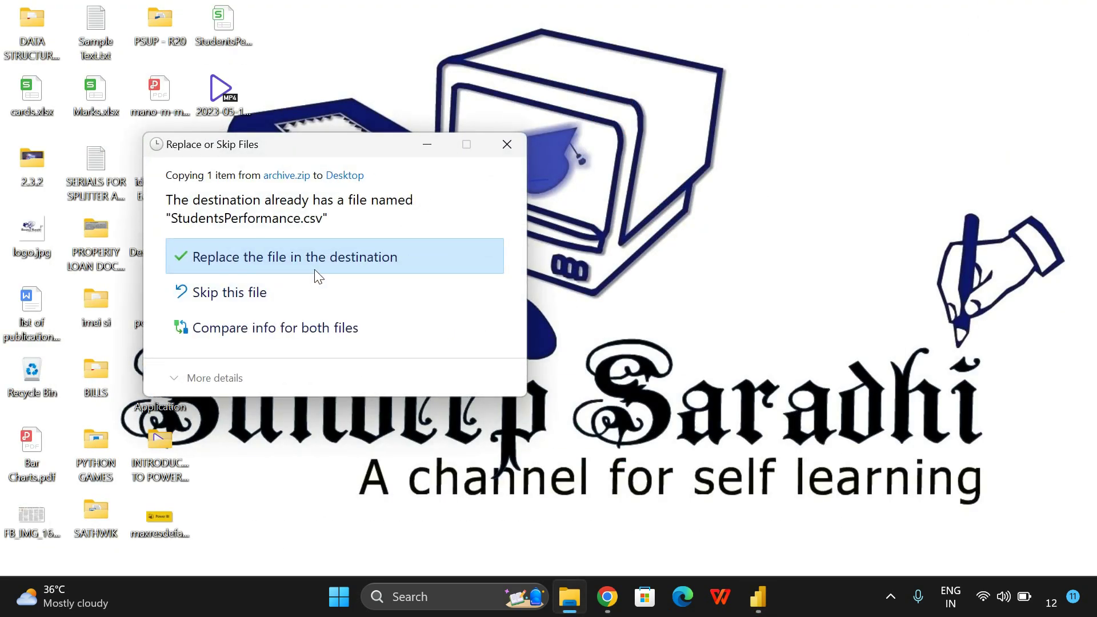
left_click(309, 257)
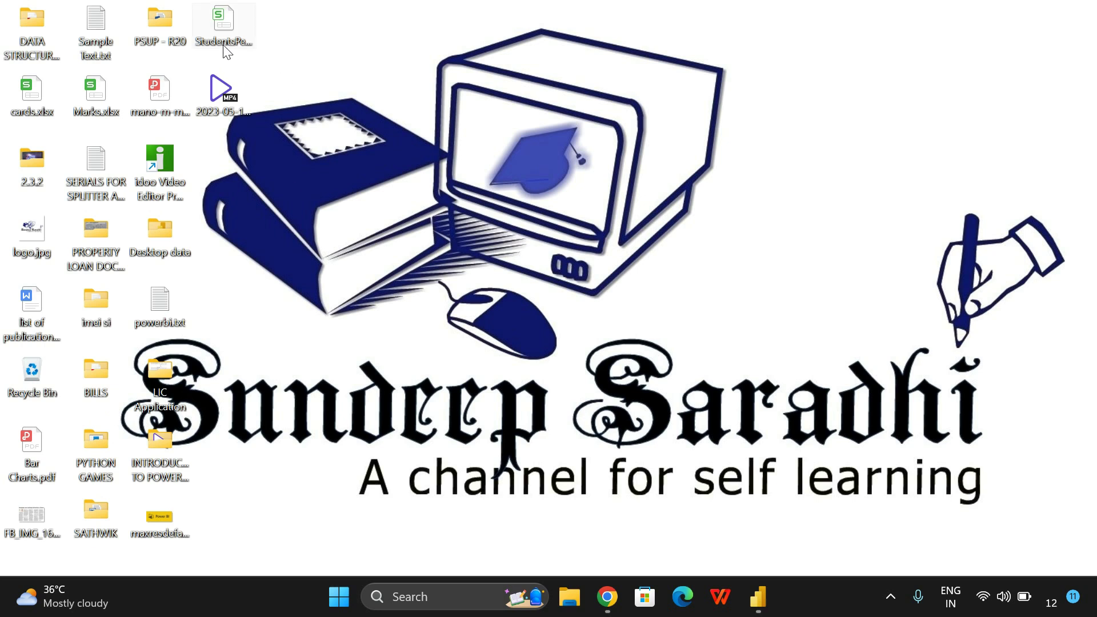
Open StudentsPerformance.csv from the desktop in WPS Office and fit the gender and race/ethnicity columns to their contents.
double_click(231, 25)
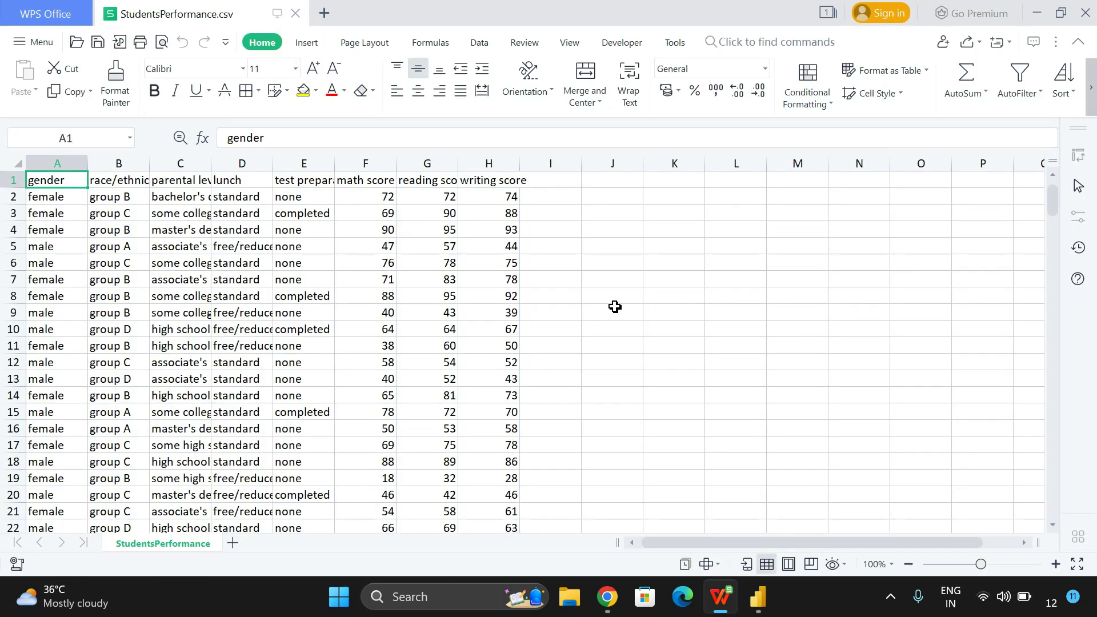
double_click(88, 163)
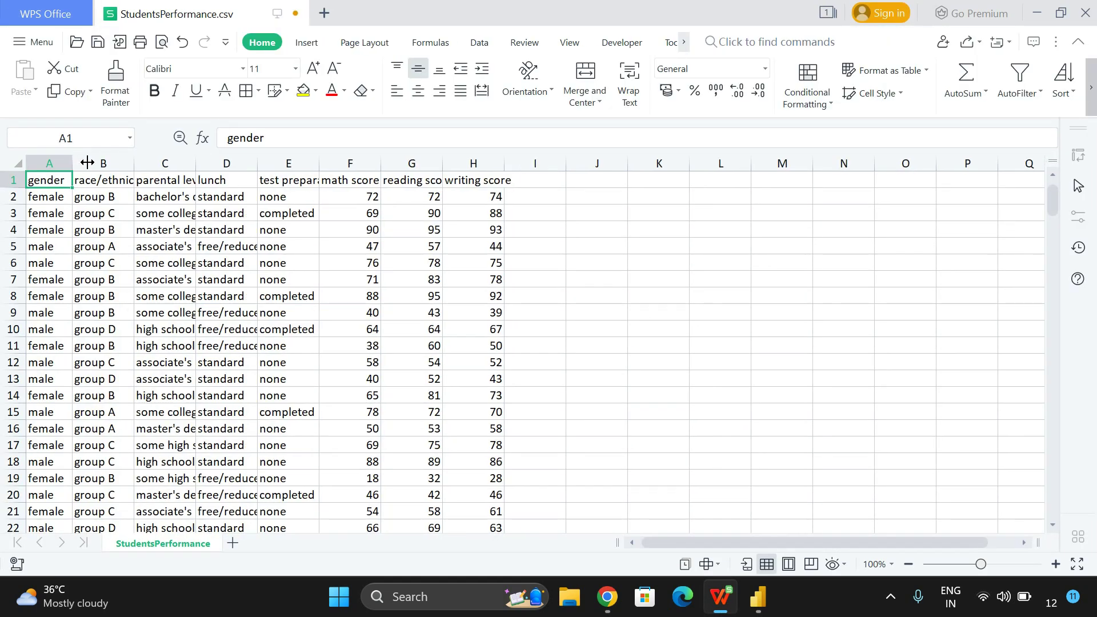
left_click(130, 160)
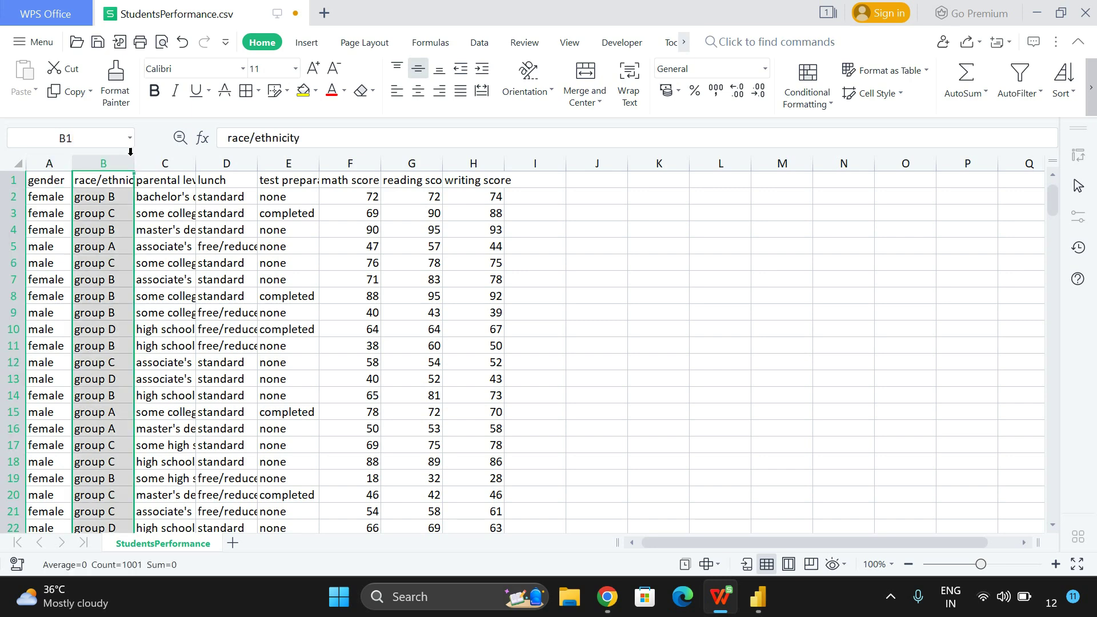
double_click(133, 160)
Fit the parental level of education and lunch columns to their contents while reviewing the column headers and student records.
left_click(47, 180)
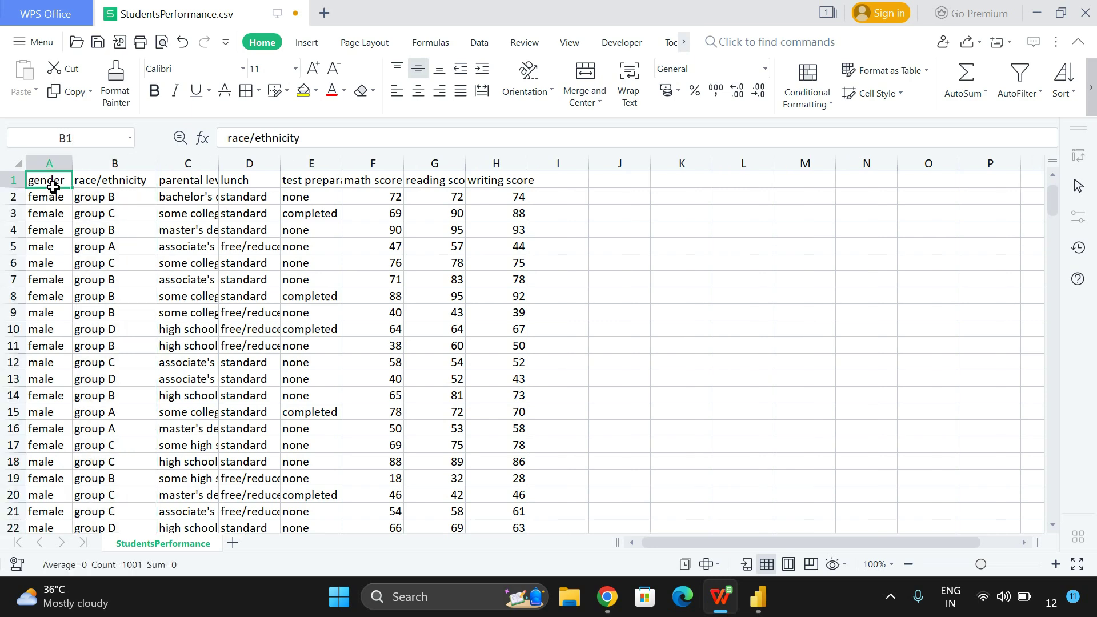
left_click(45, 198)
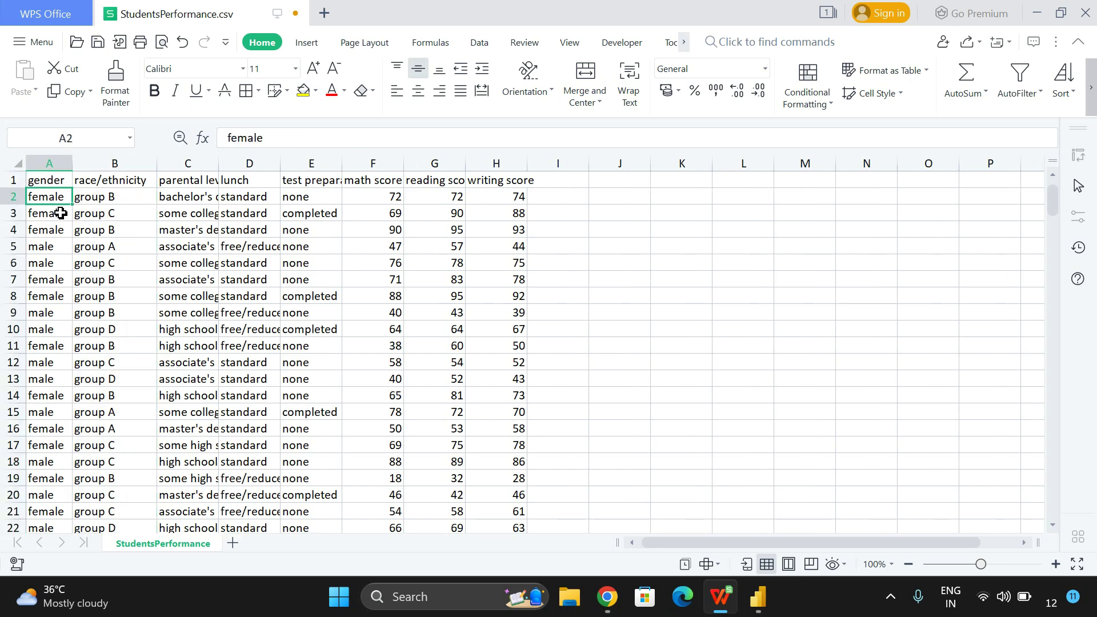
left_click(90, 182)
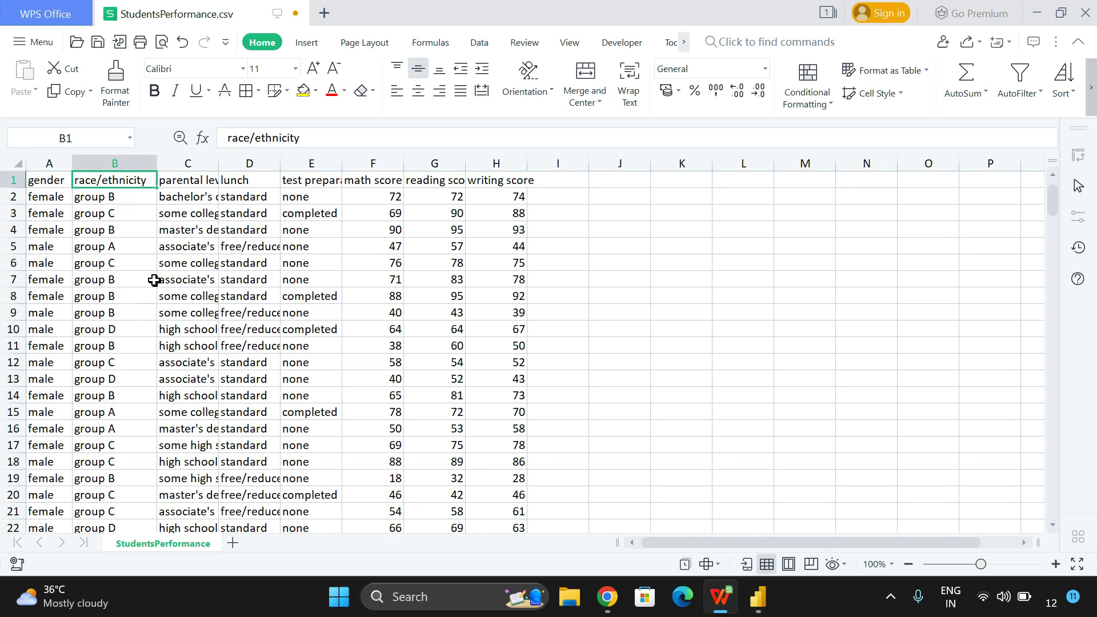
double_click(218, 167)
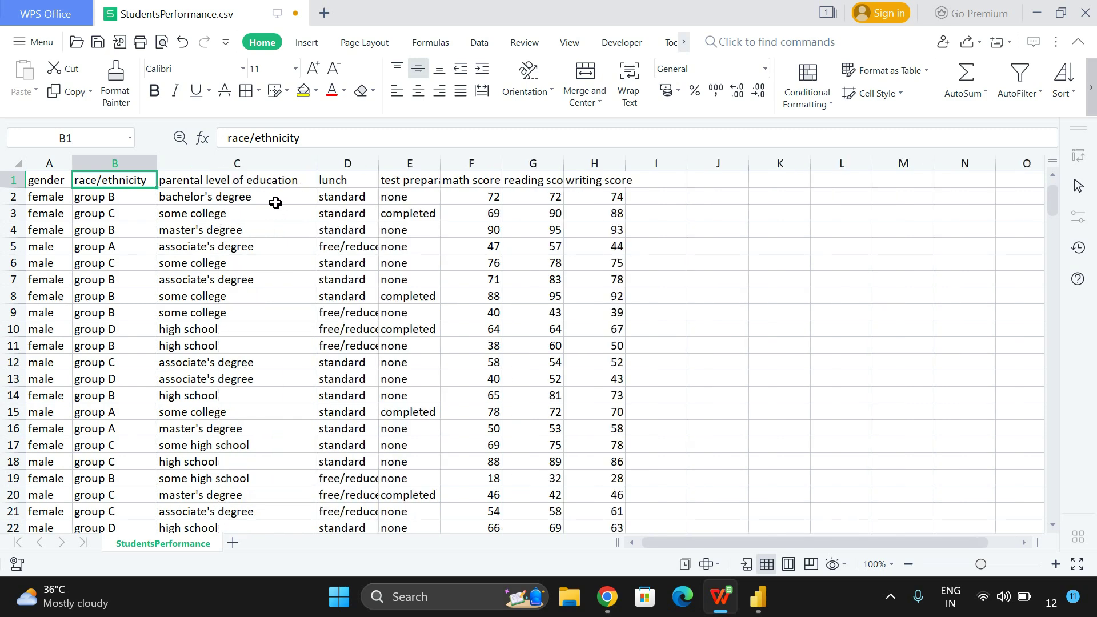
left_click(343, 176)
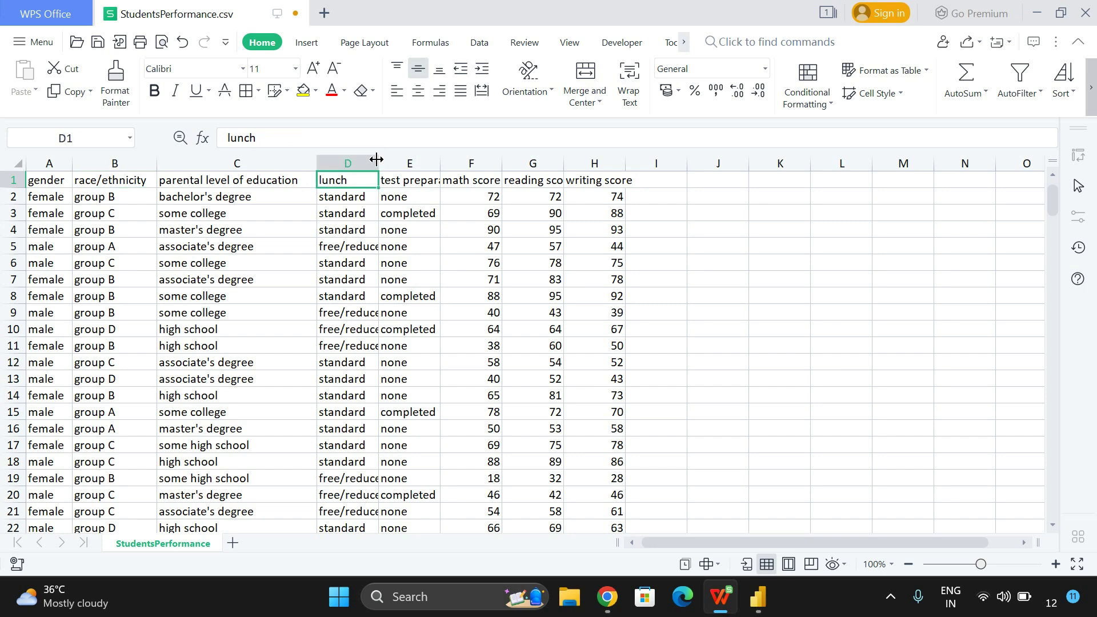
double_click(376, 164)
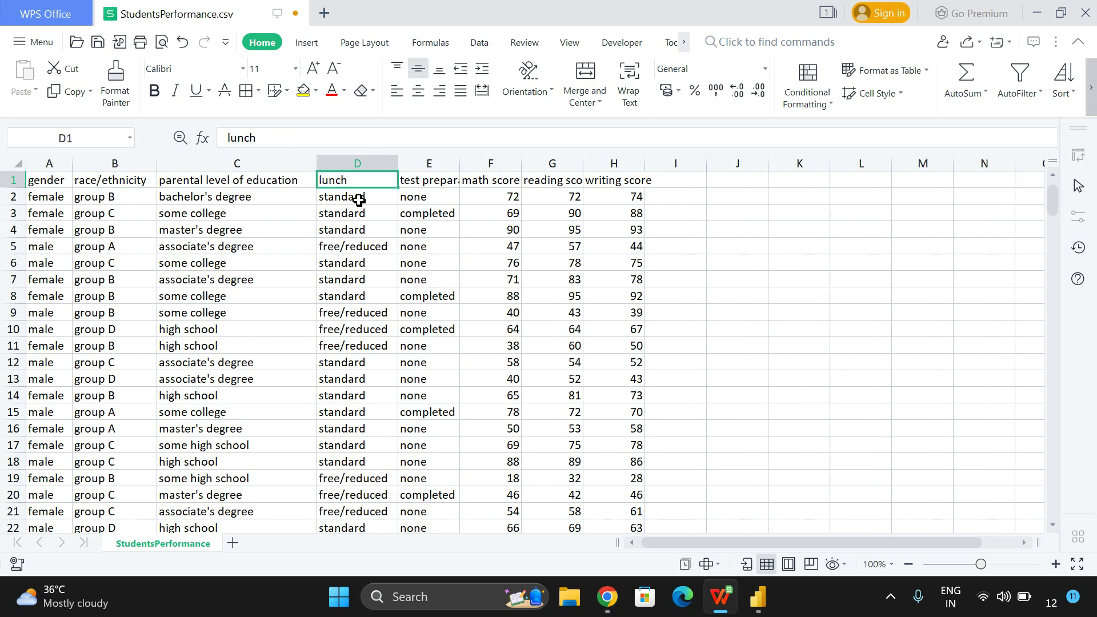
scroll(355, 371, "down", 6)
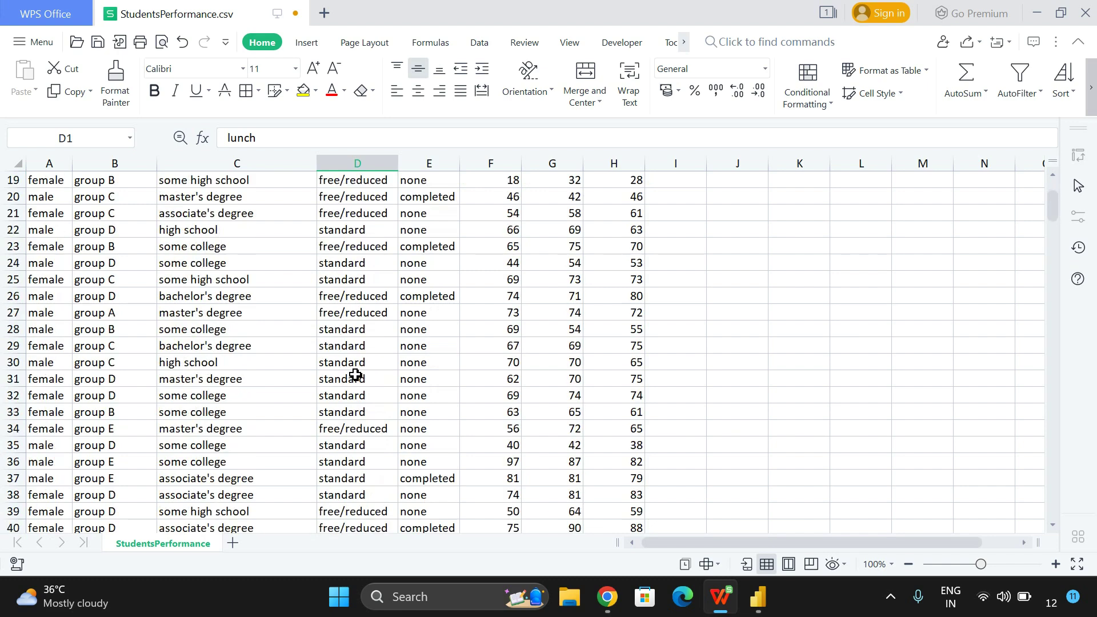
Review the student records and fit the test preparation course, reading score and writing score columns to their contents.
scroll(355, 375, "down", 20)
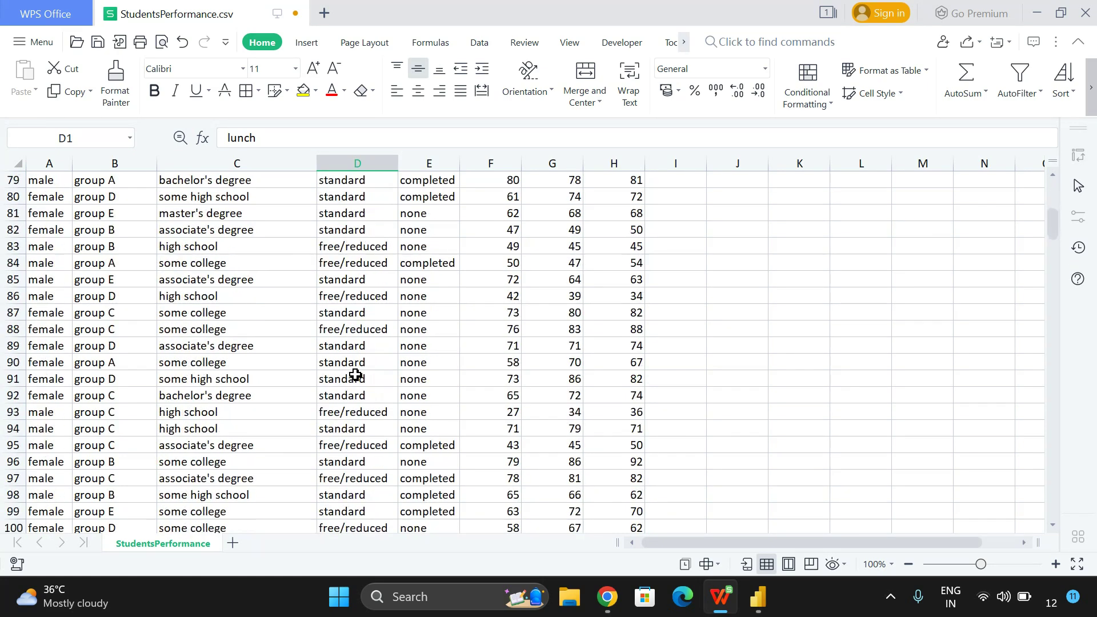
scroll(356, 375, "up", 20)
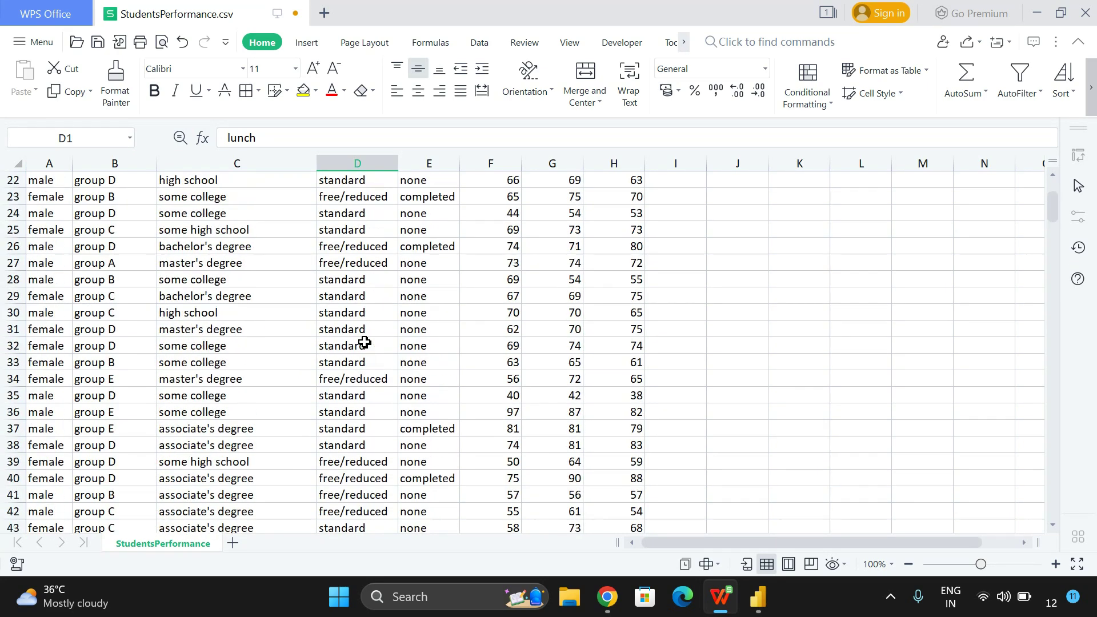
scroll(407, 313, "up", 4)
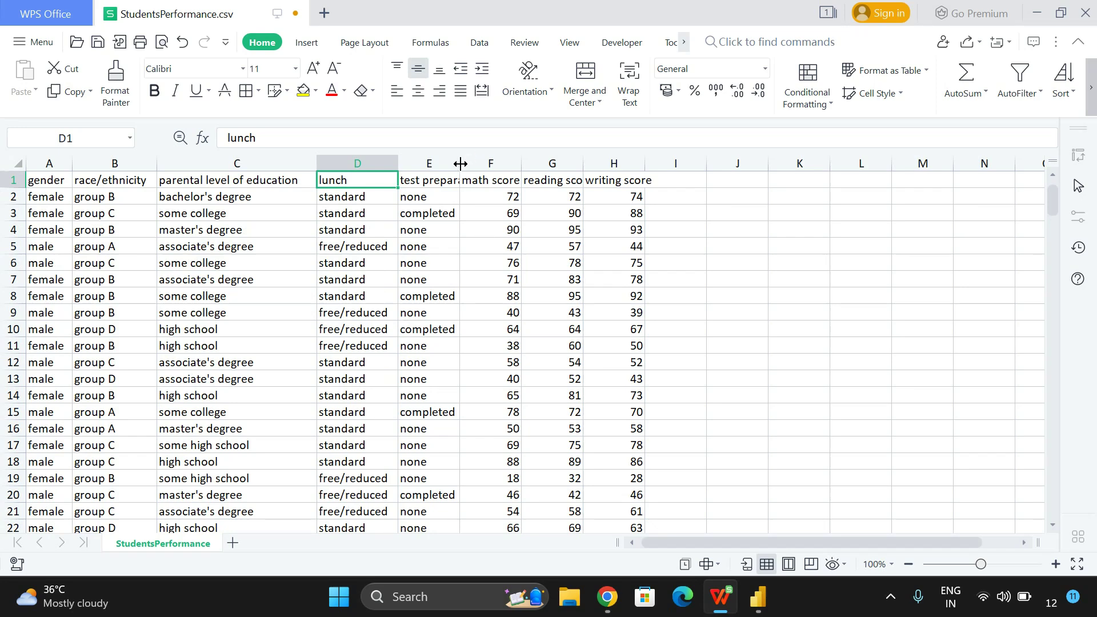
double_click(462, 164)
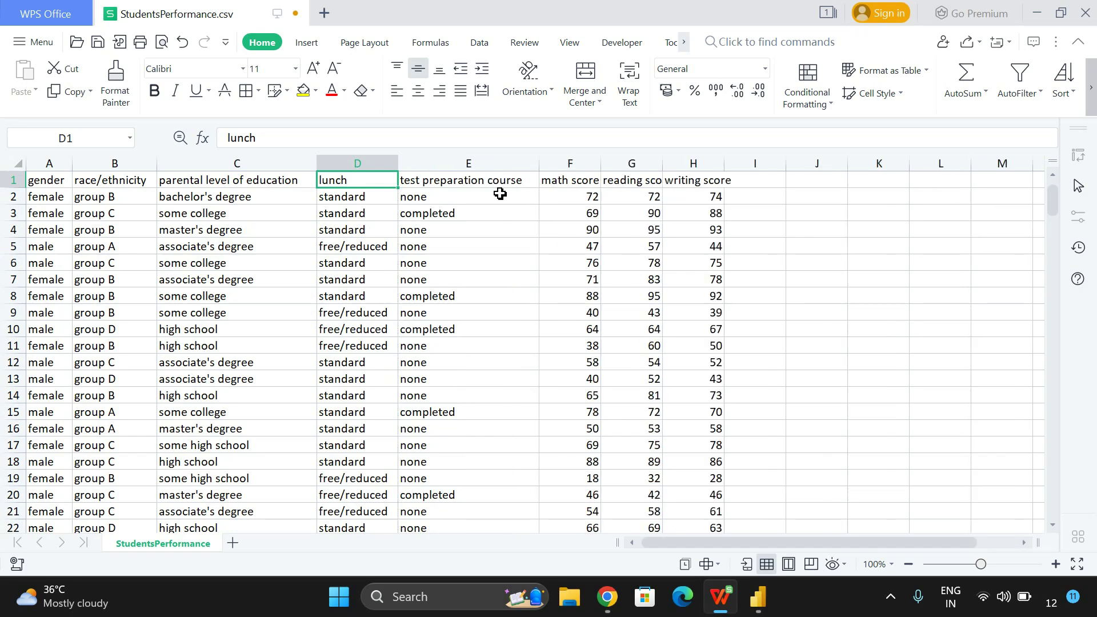
left_click(477, 199)
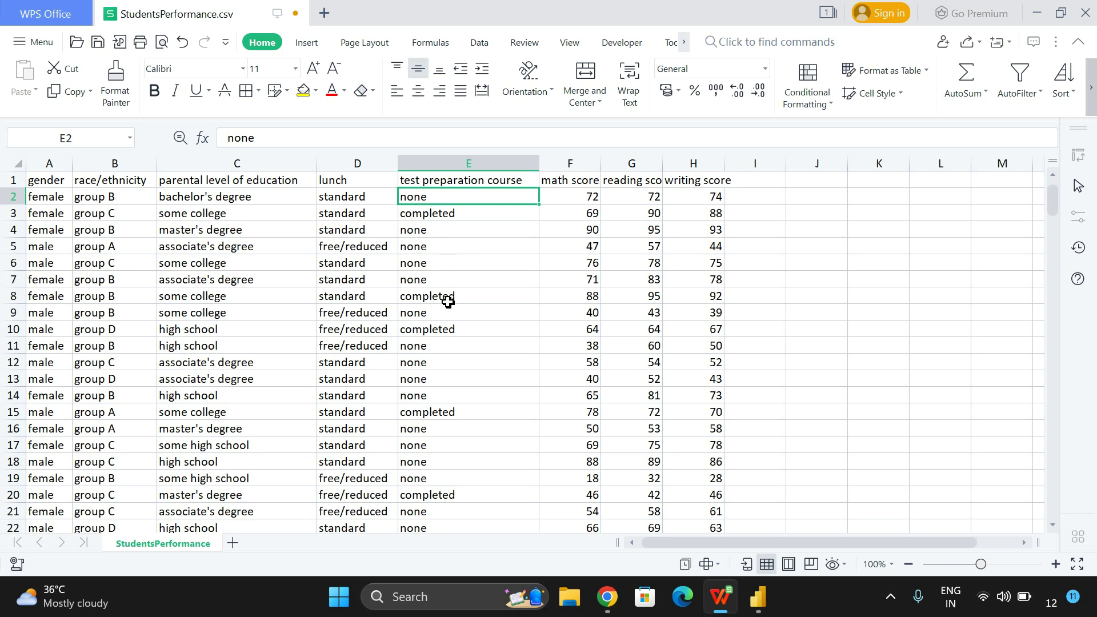
left_click(446, 216)
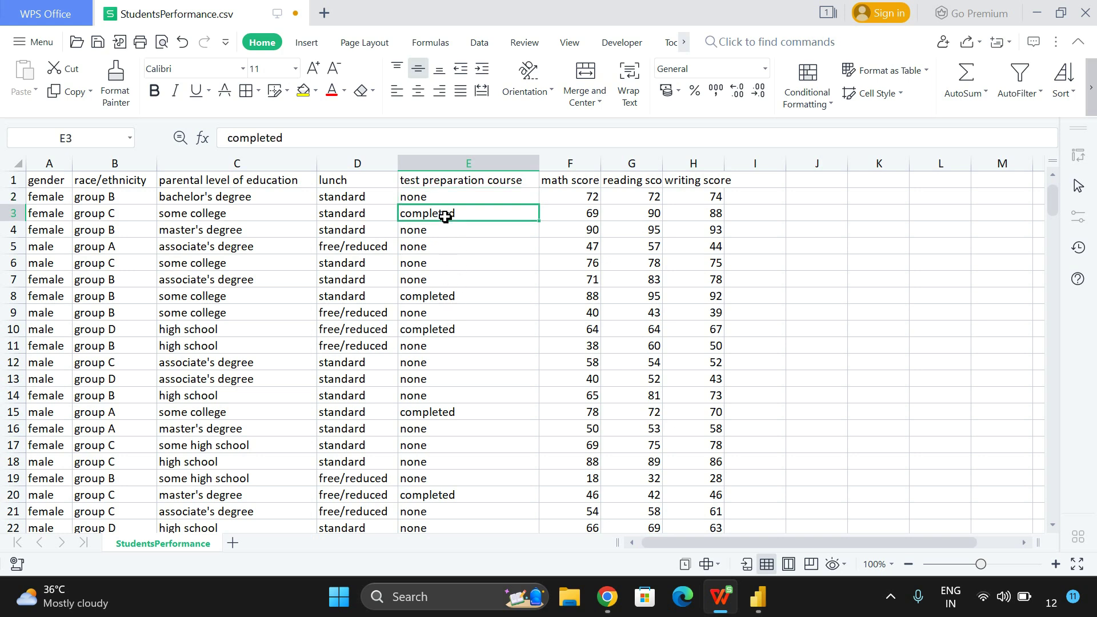
double_click(661, 163)
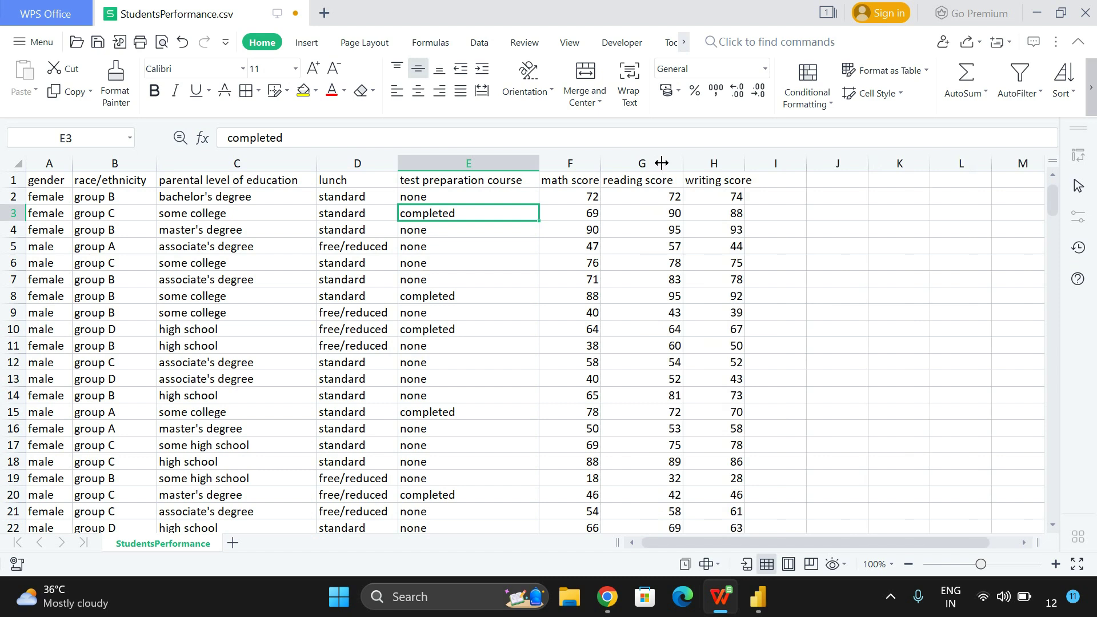
double_click(743, 157)
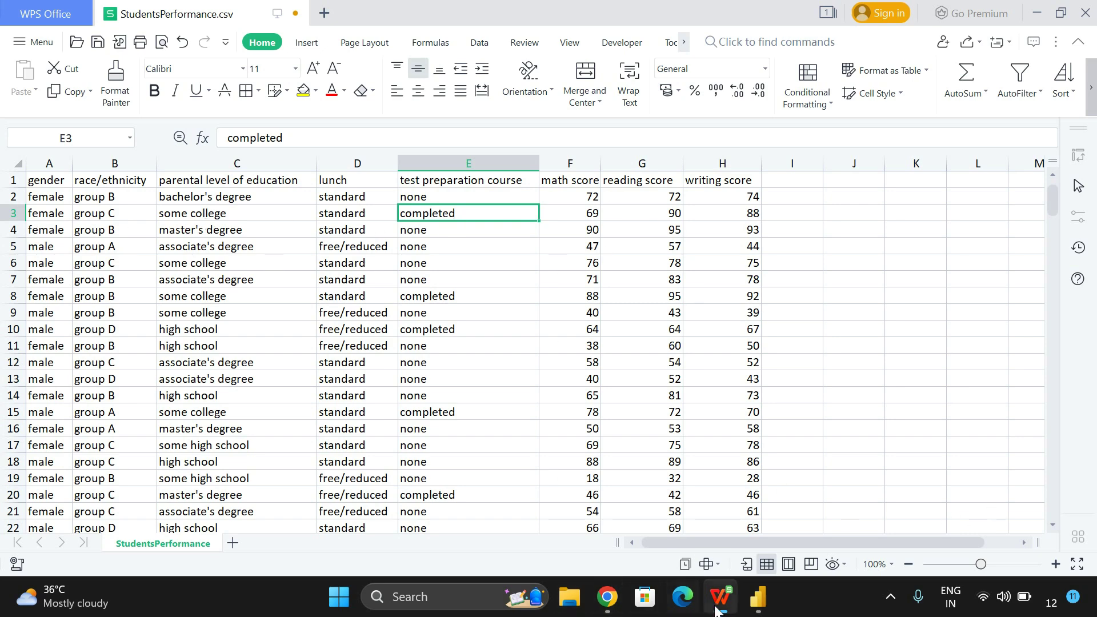
Switch from the StudentsPerformance.csv spreadsheet to the blank report in Power BI Desktop.
left_click(754, 604)
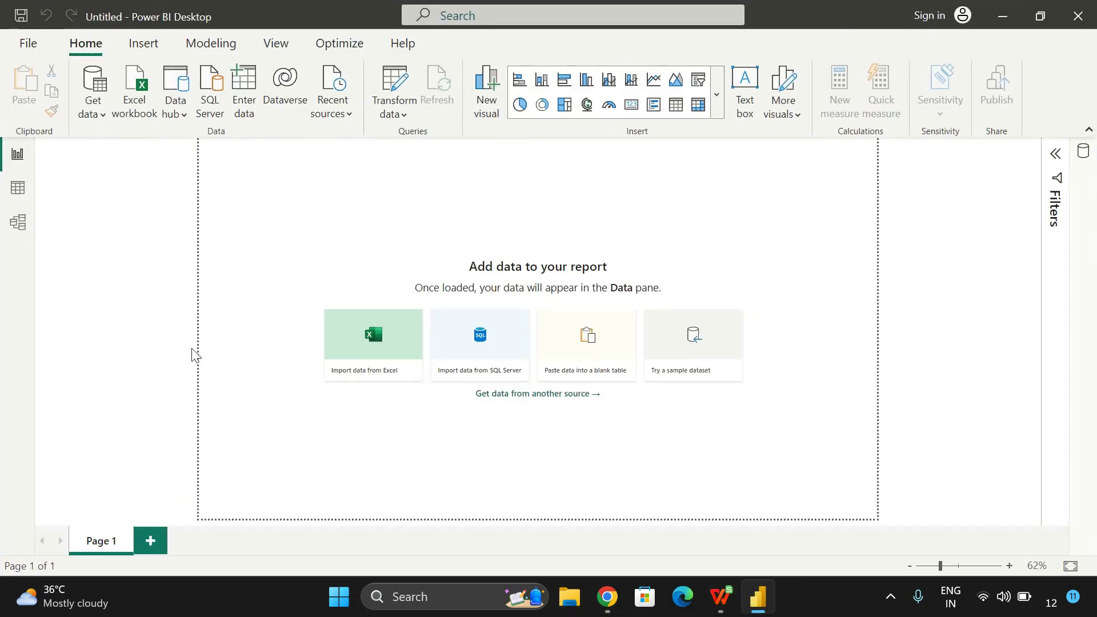
left_click(712, 596)
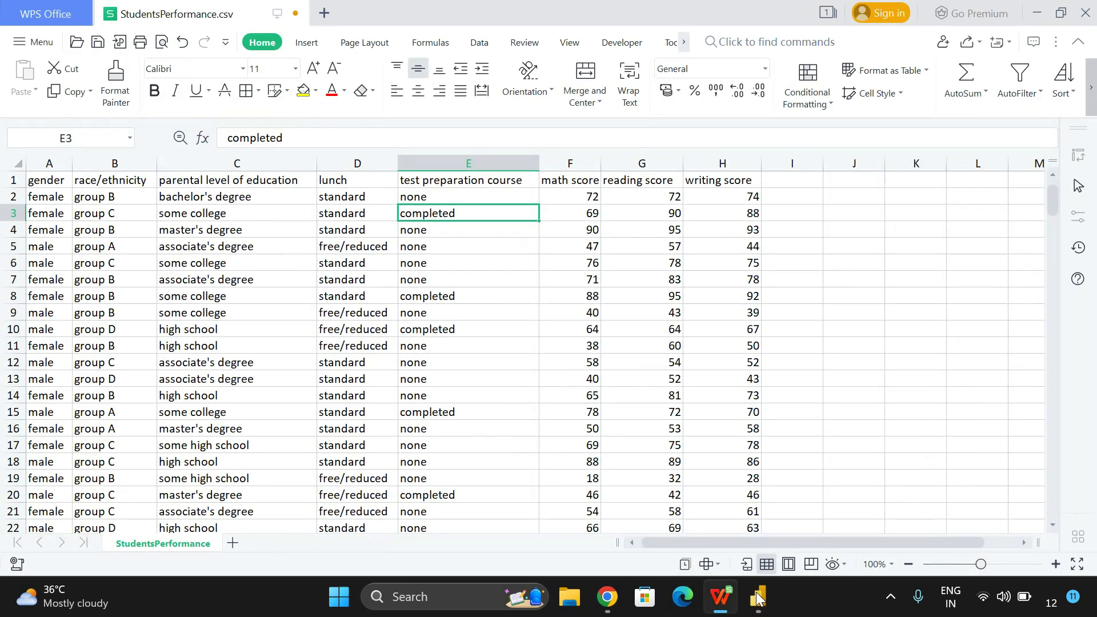
left_click(757, 597)
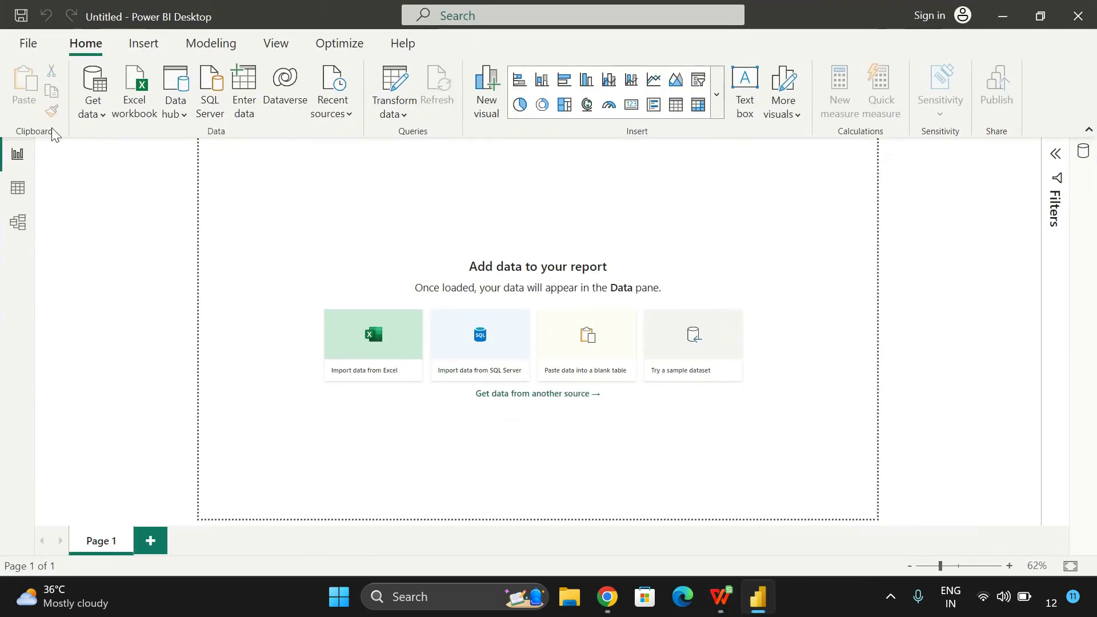
Import StudentsPerformance.csv from the desktop as a Text/CSV source and load it into the report.
left_click(103, 115)
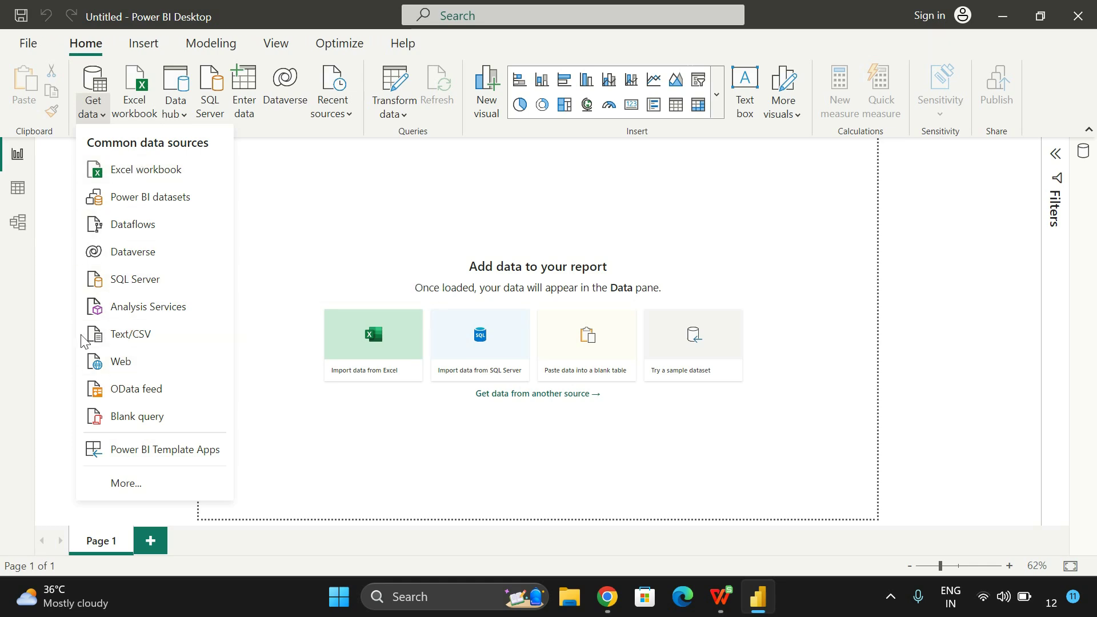
left_click(763, 603)
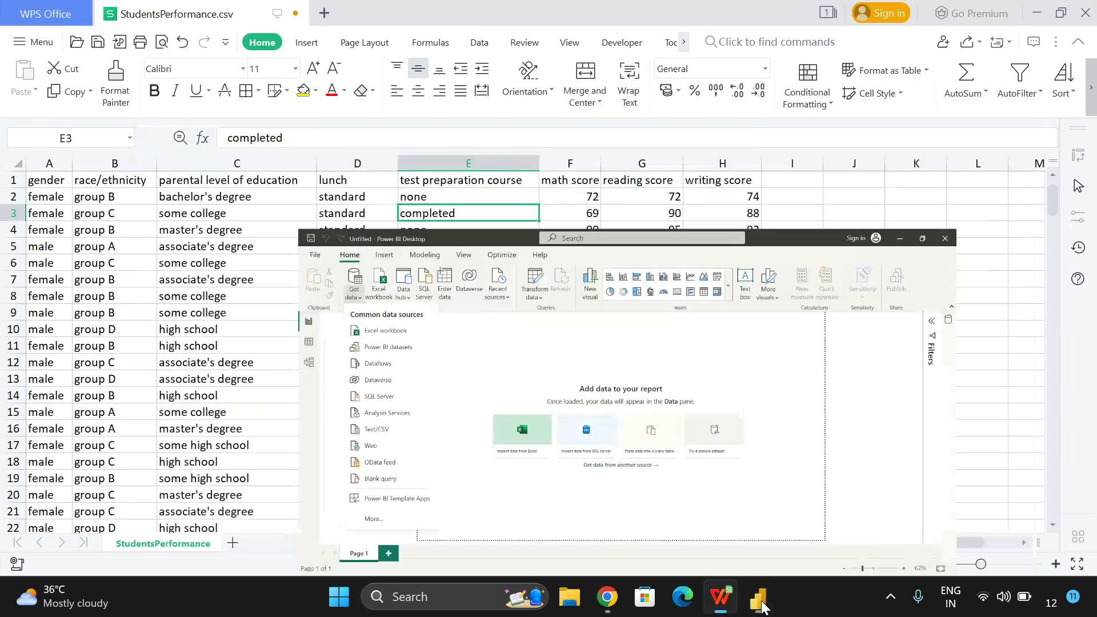
left_click(763, 603)
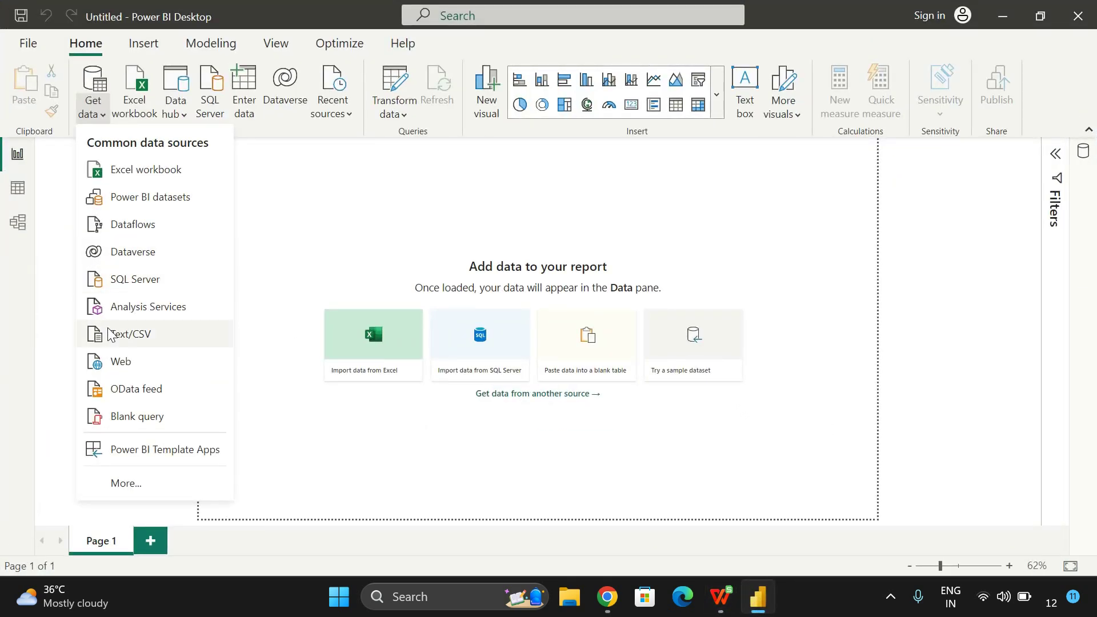
left_click(126, 342)
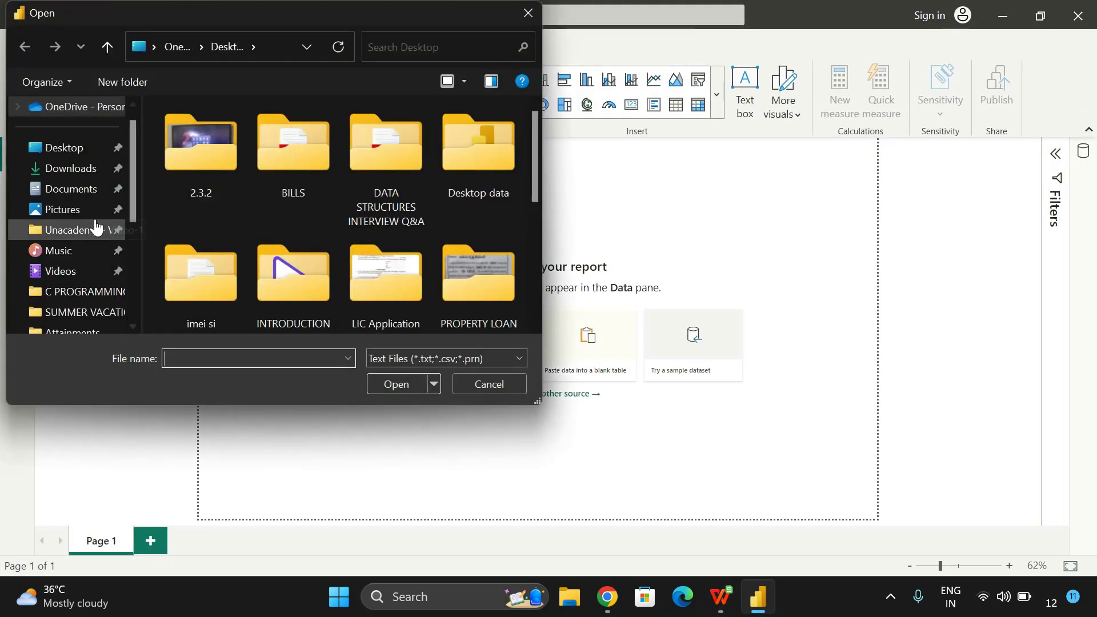
scroll(279, 204, "down", 5)
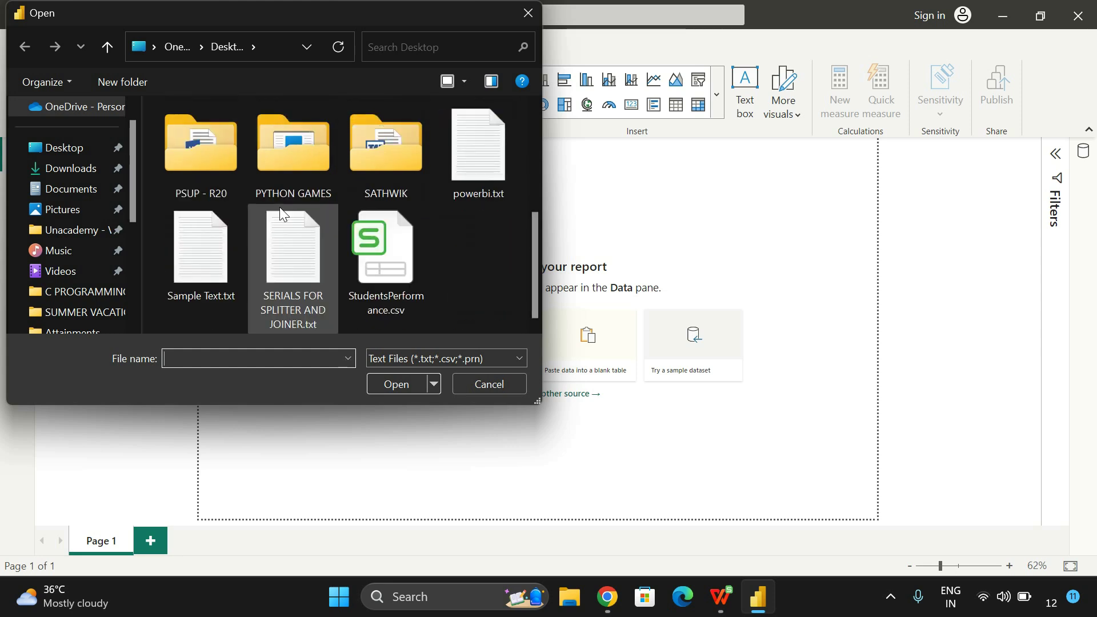
left_click(371, 270)
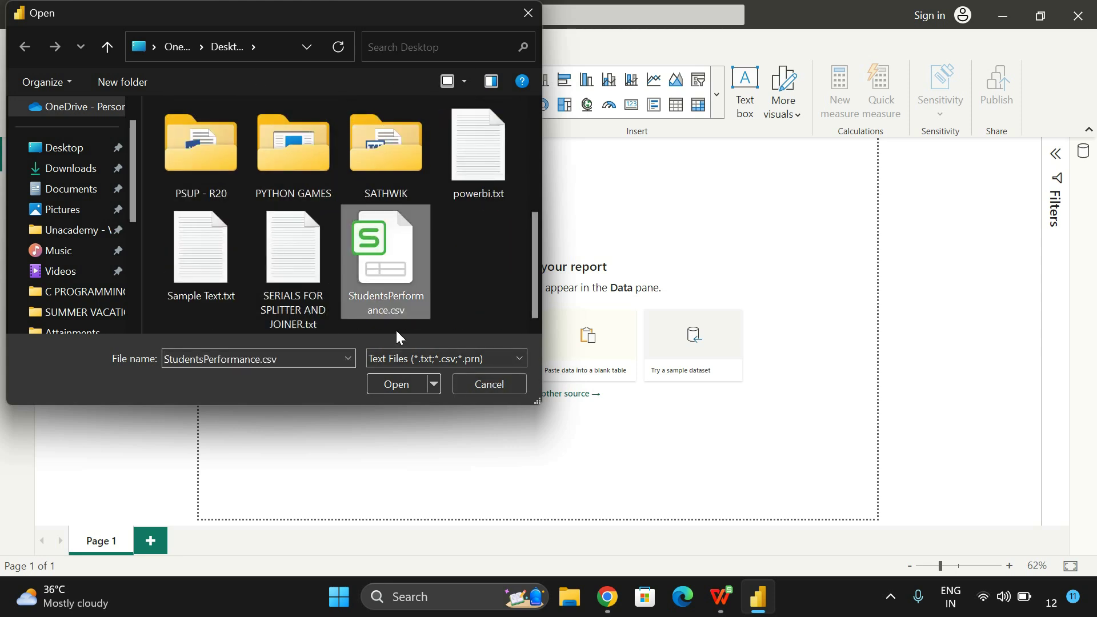
left_click(408, 391)
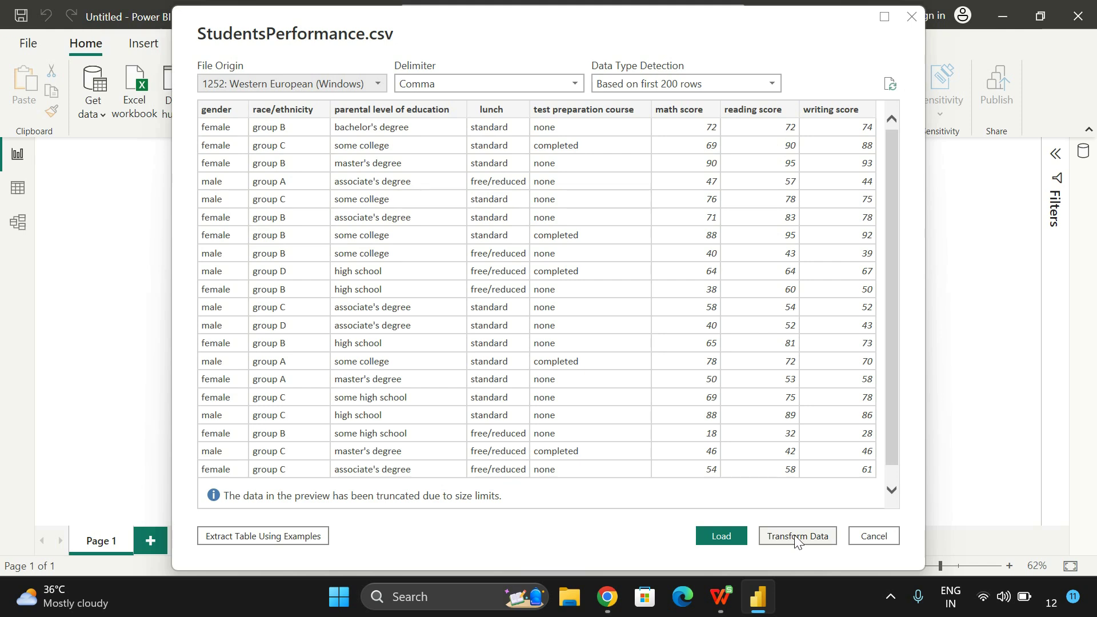
left_click(722, 535)
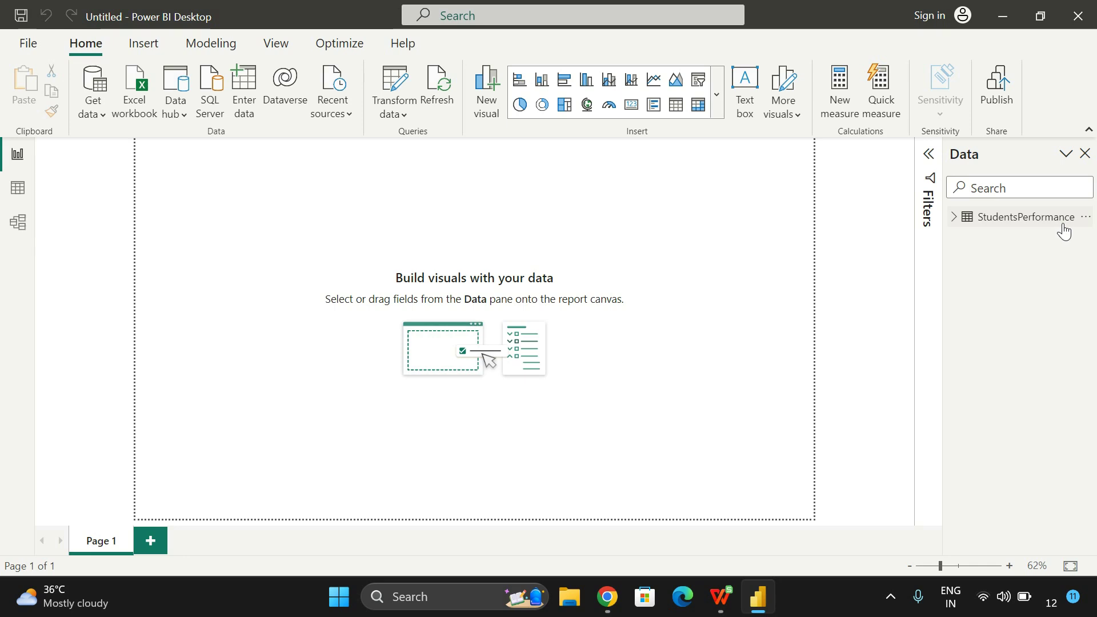
Expand the StudentsPerformance table to show its fields and look through the available visual types.
mouse_move(987, 228)
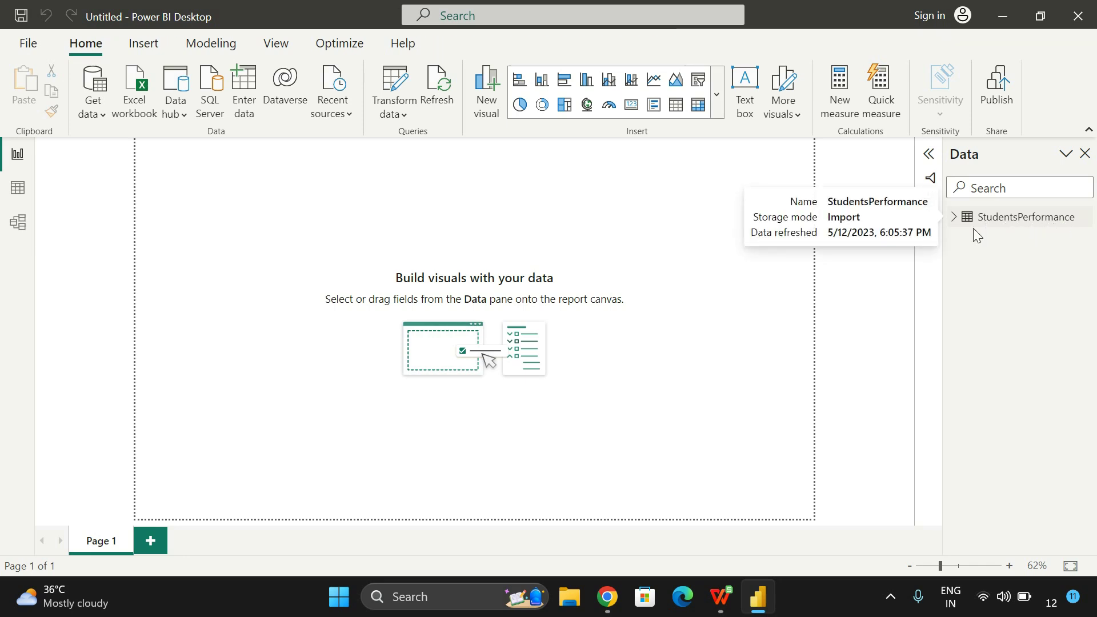
left_click(955, 220)
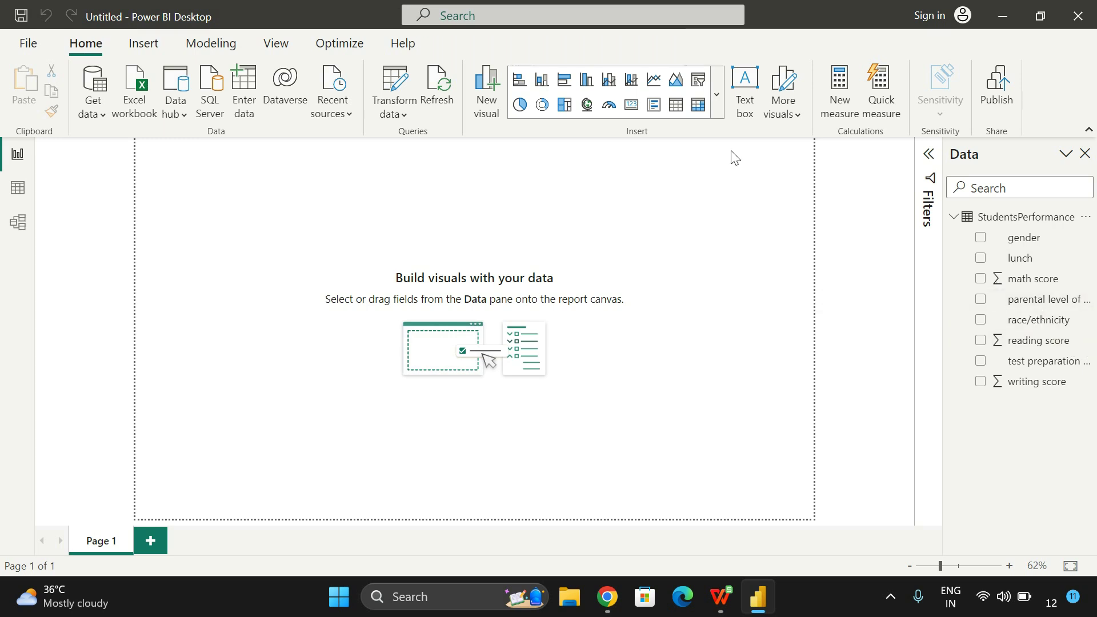
left_click(718, 96)
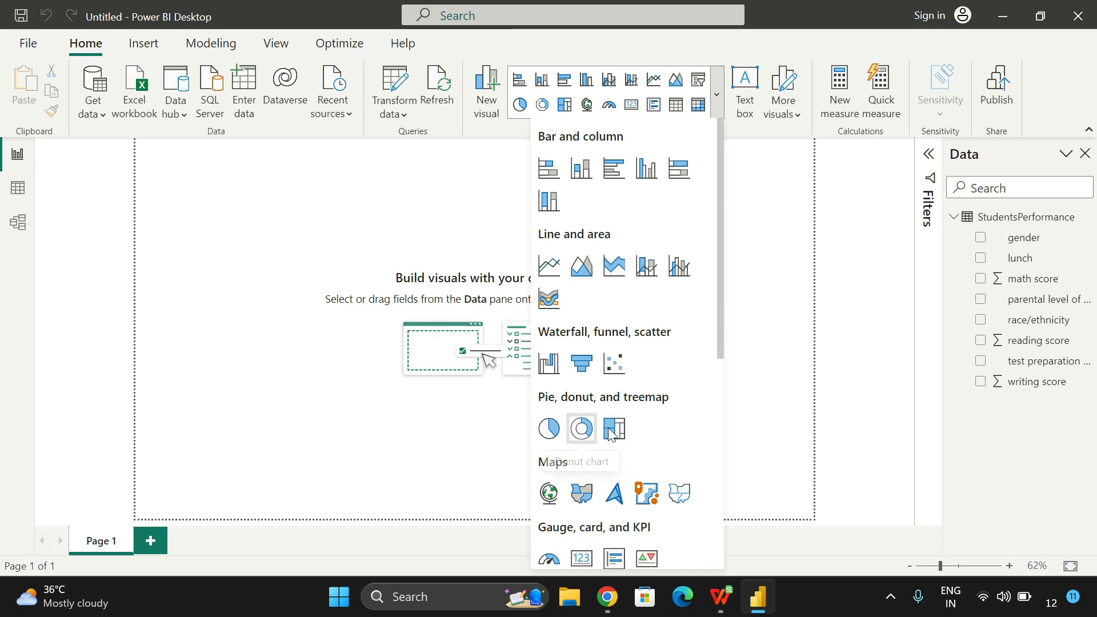
scroll(629, 429, "down", 5)
scroll(629, 437, "up", 5)
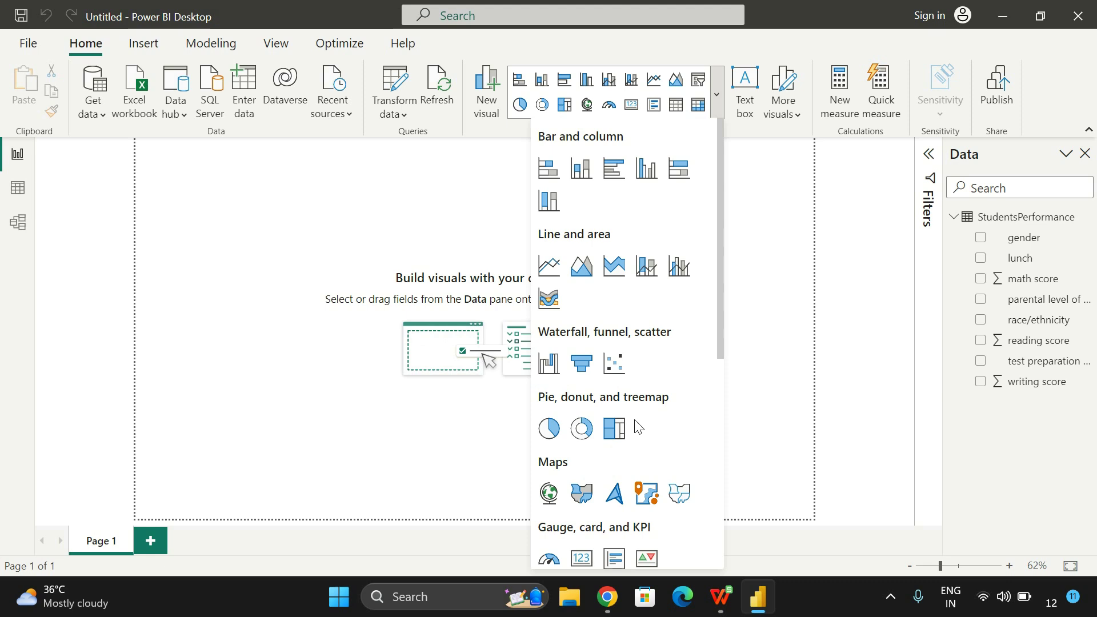
left_click(788, 343)
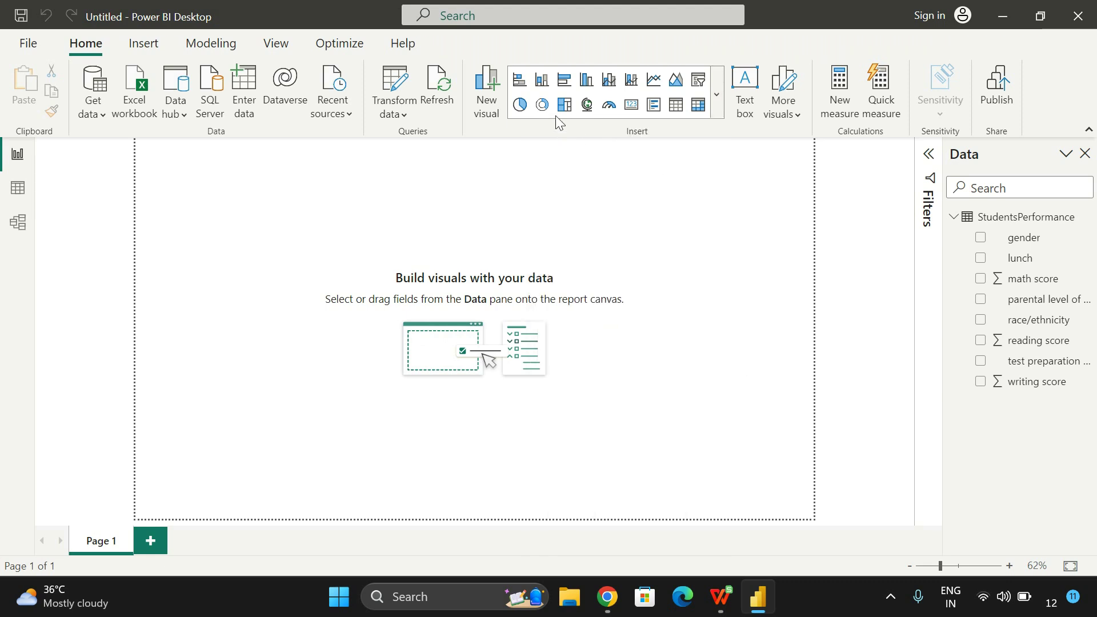
Insert a clustered column chart on Page 1 and enlarge it.
left_click(716, 93)
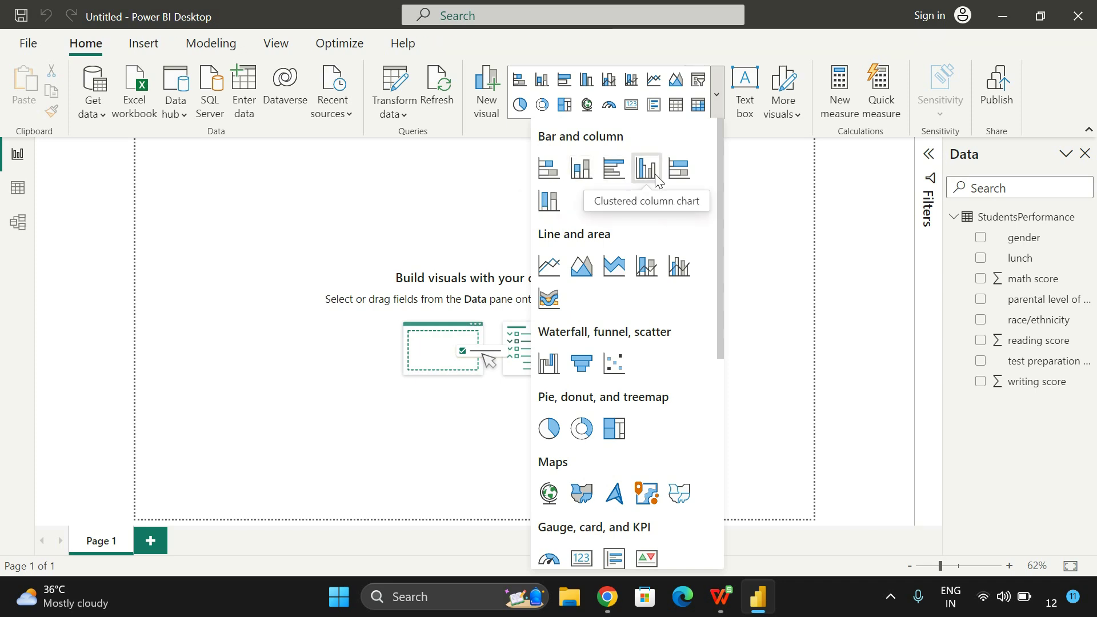
left_click(647, 169)
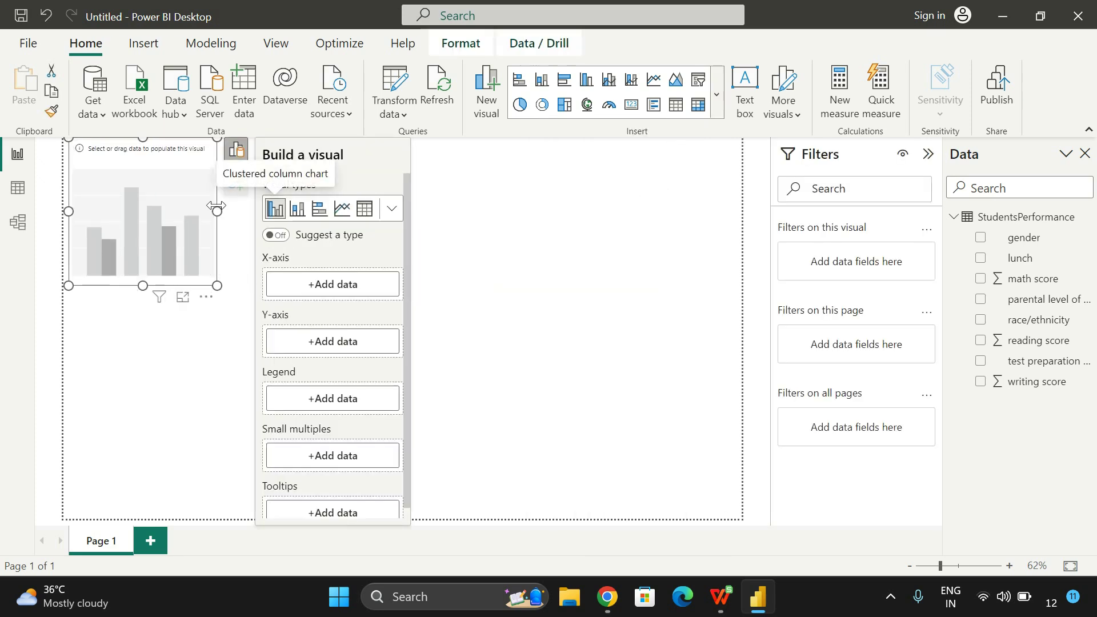
left_click_drag(216, 286, 313, 343)
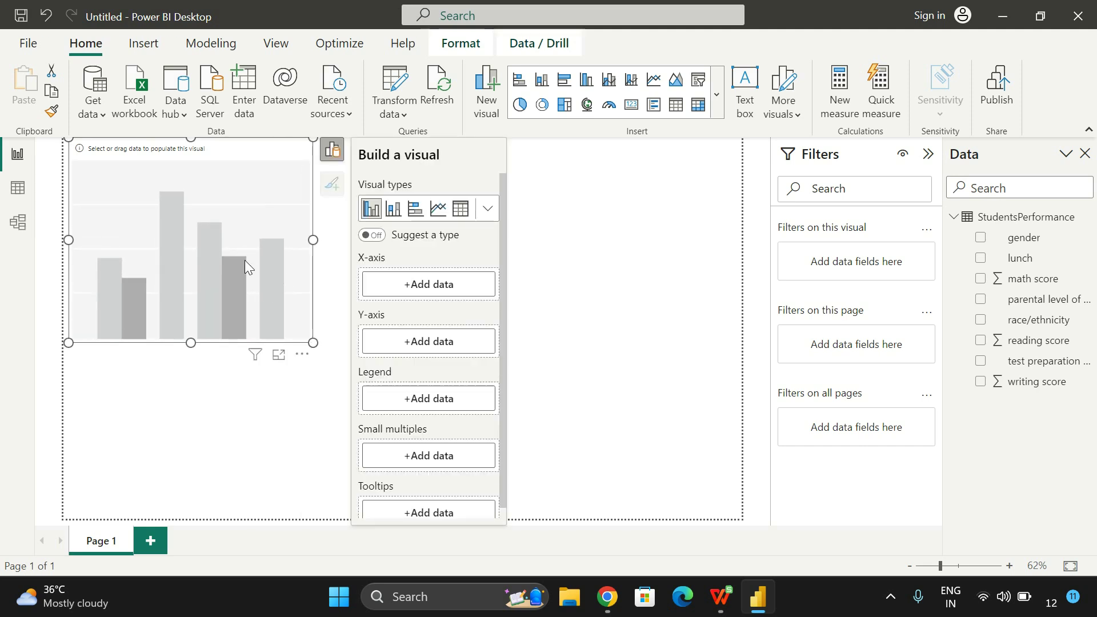
Assign parental level of education to the chart's X-axis and lunch to its Y-axis.
scroll(444, 252, "down", 1)
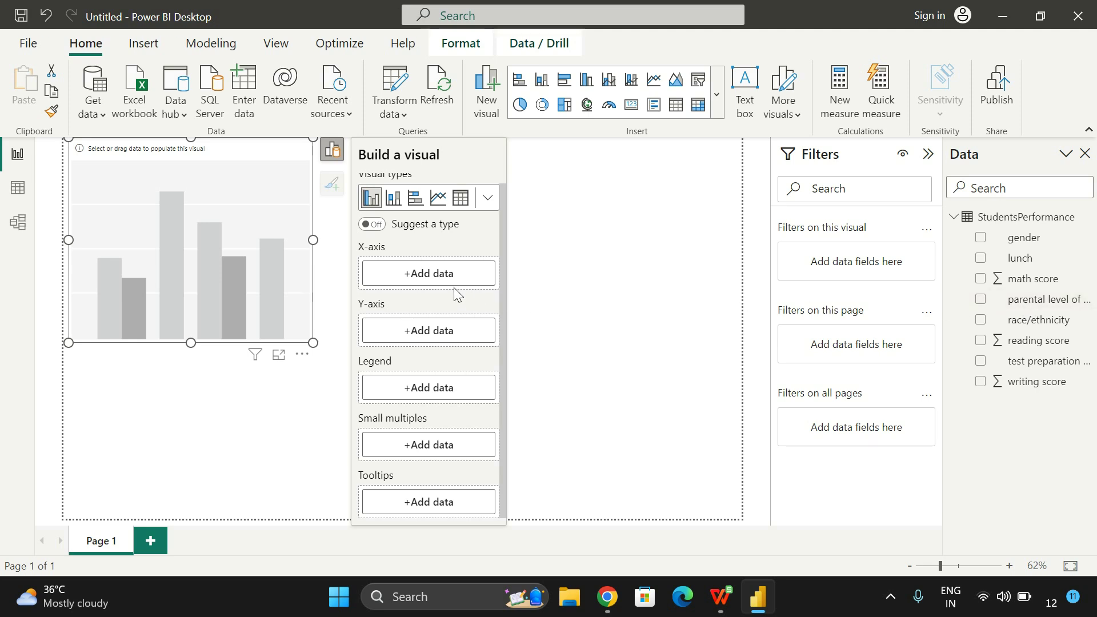
left_click(437, 282)
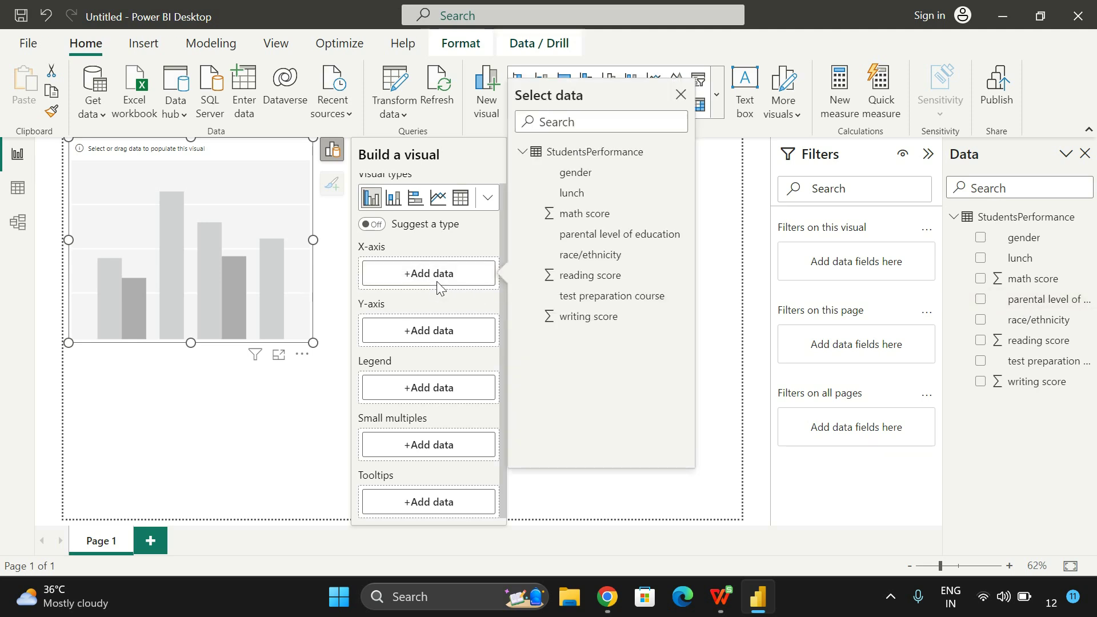
left_click(614, 240)
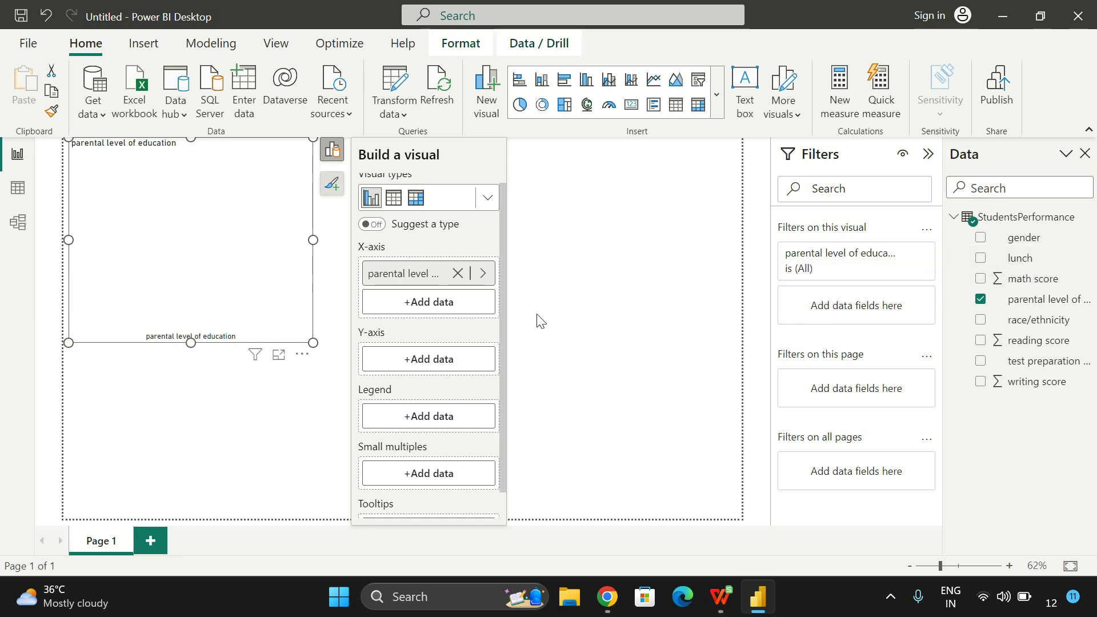
left_click(429, 359)
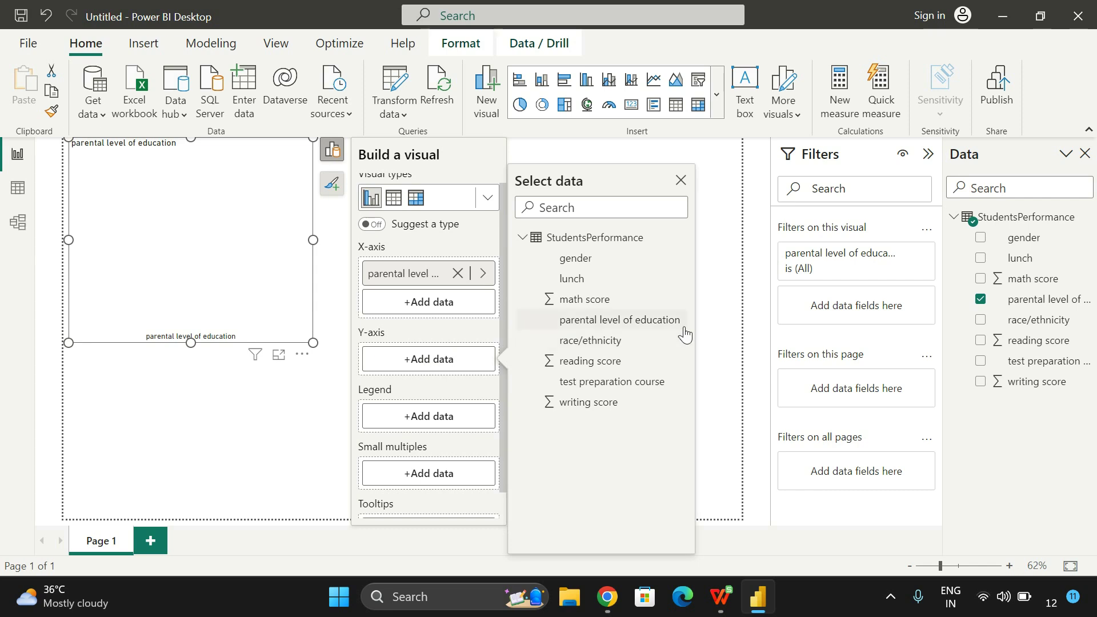
left_click(717, 326)
left_click_drag(1016, 264, 430, 370)
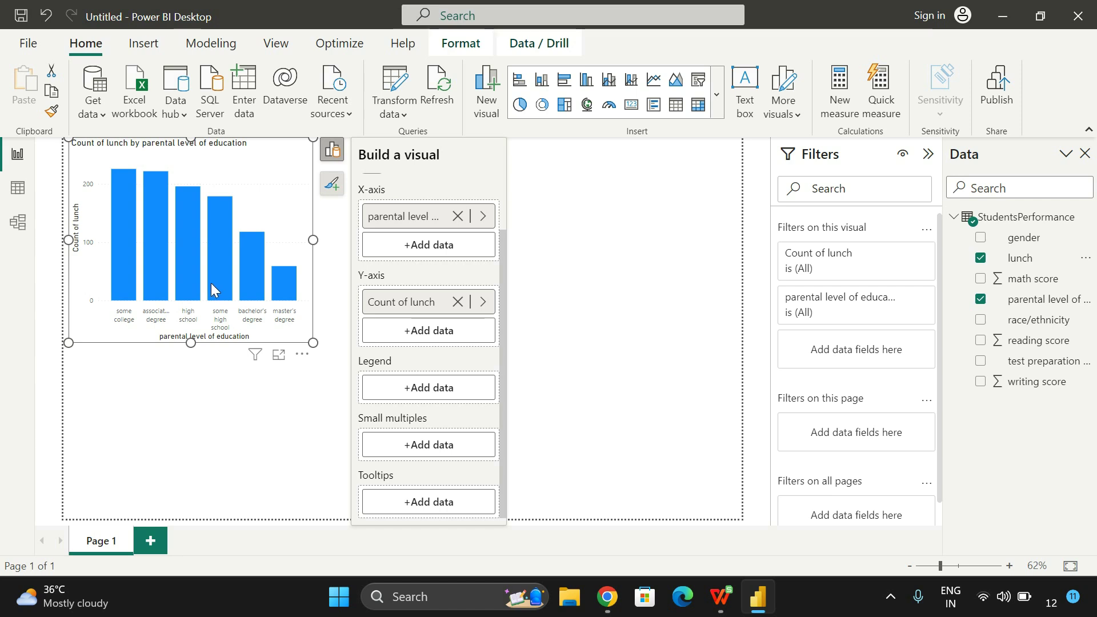
Assign gender to the legend of the clustered column chart.
mouse_move(212, 289)
left_click_drag(1022, 243, 437, 394)
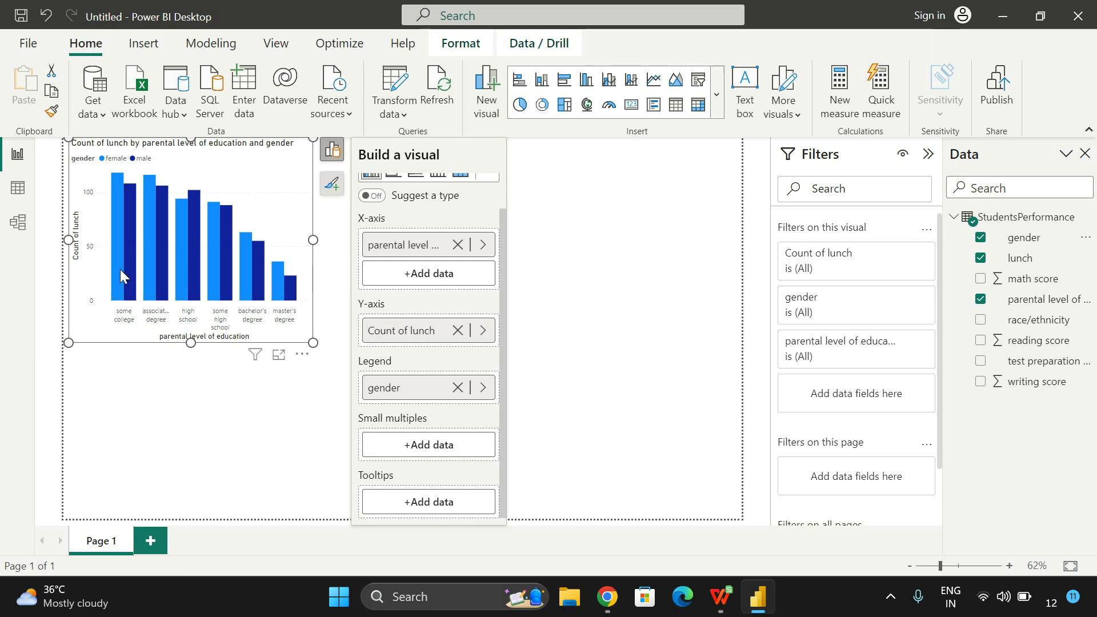
mouse_move(214, 335)
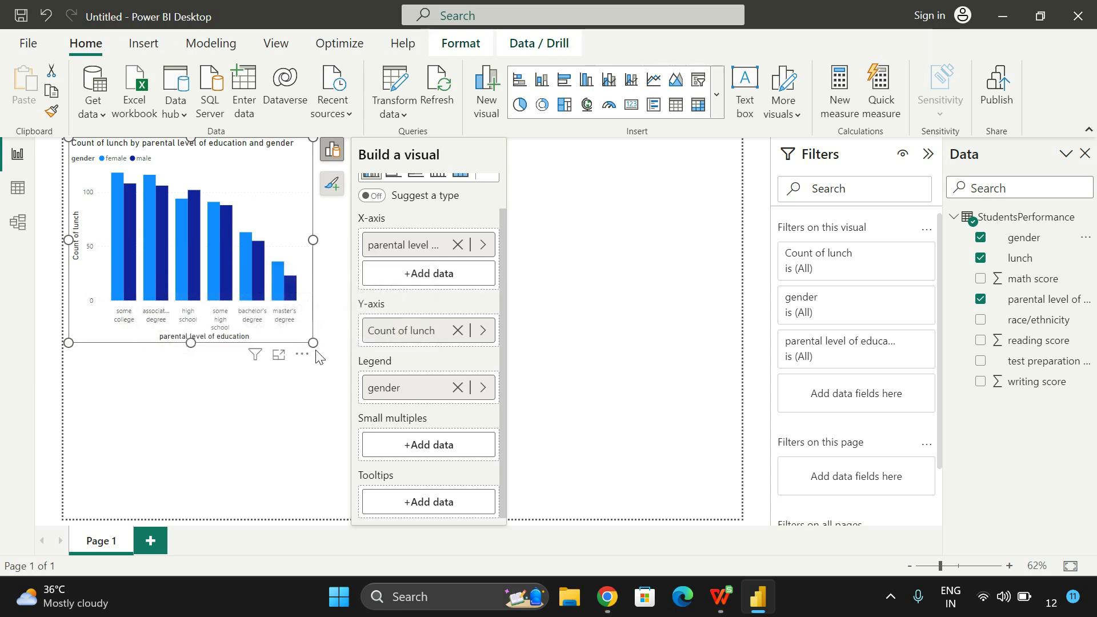
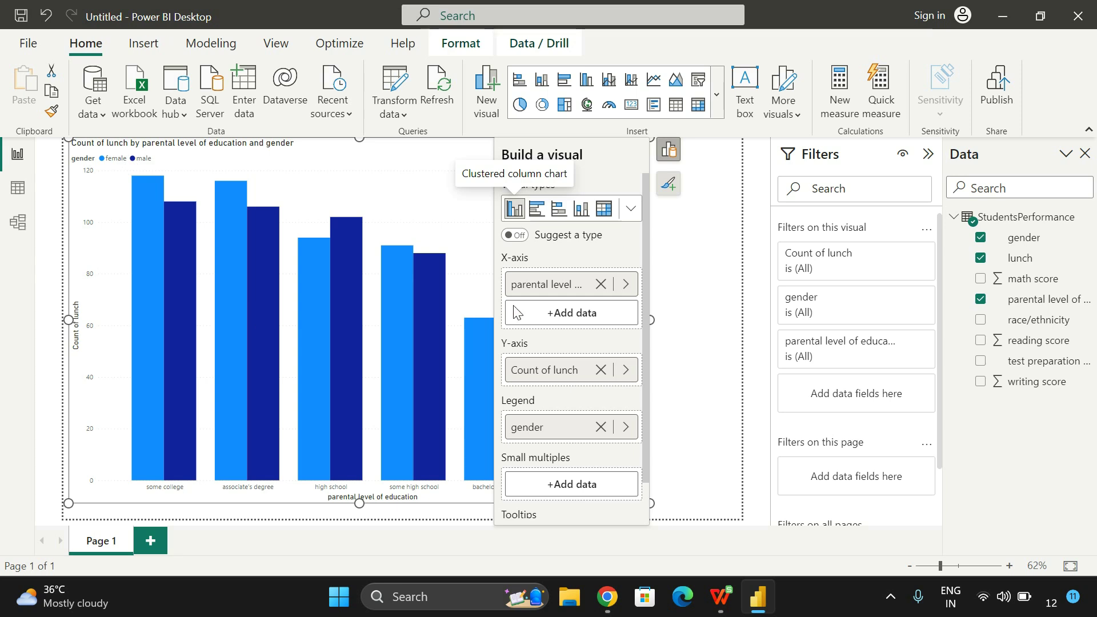
Move the clustered column chart closer to the centre of Page 1 and deselect it.
left_click(686, 257)
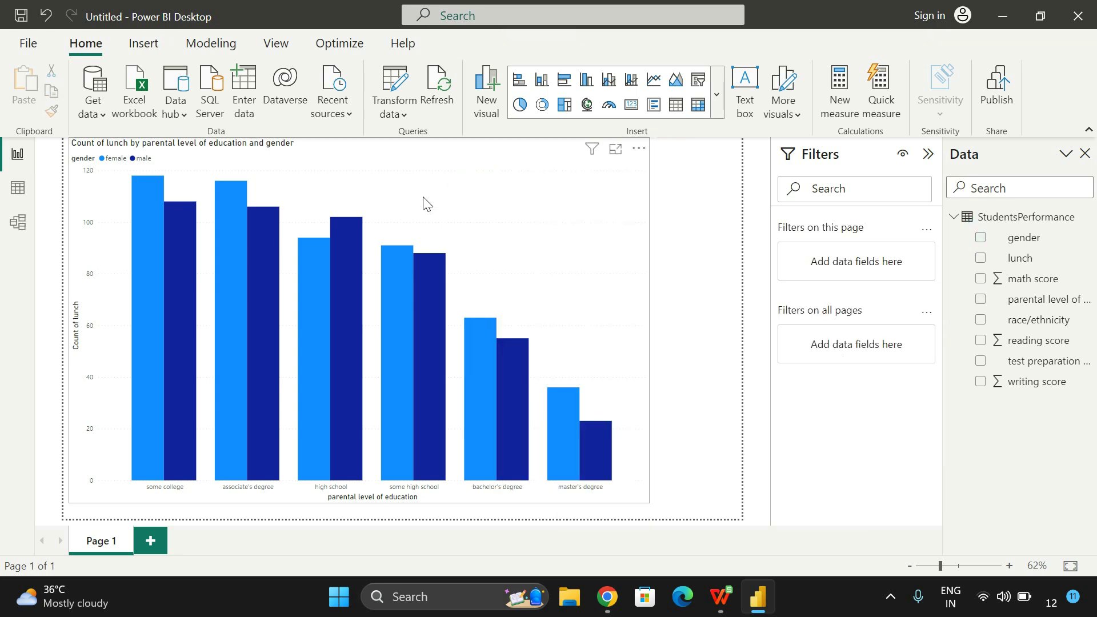
left_click(425, 201)
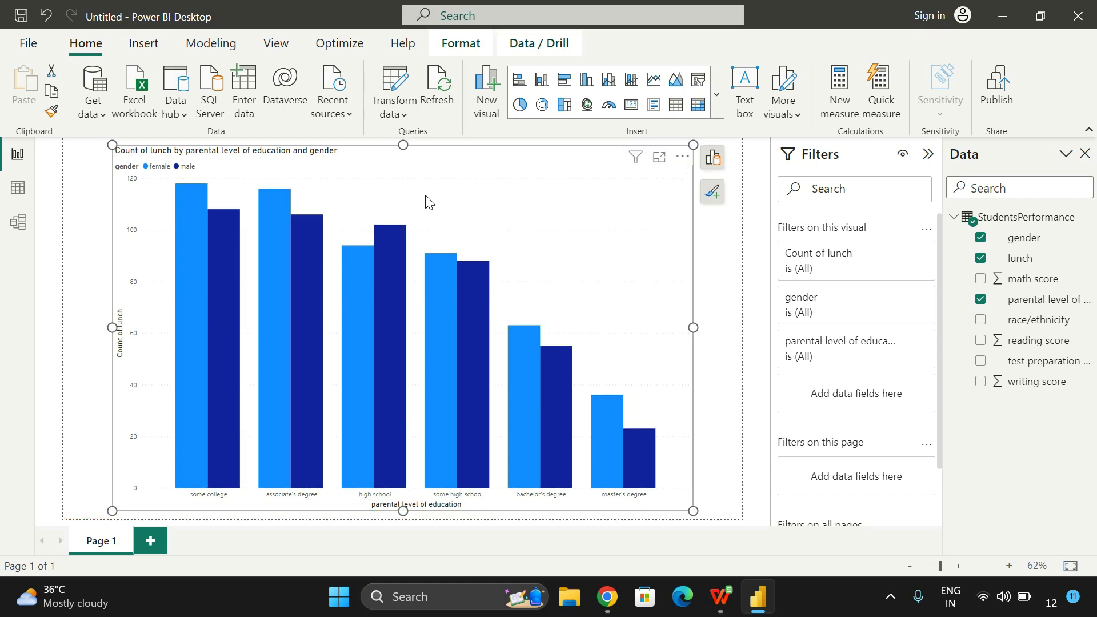
left_click(729, 277)
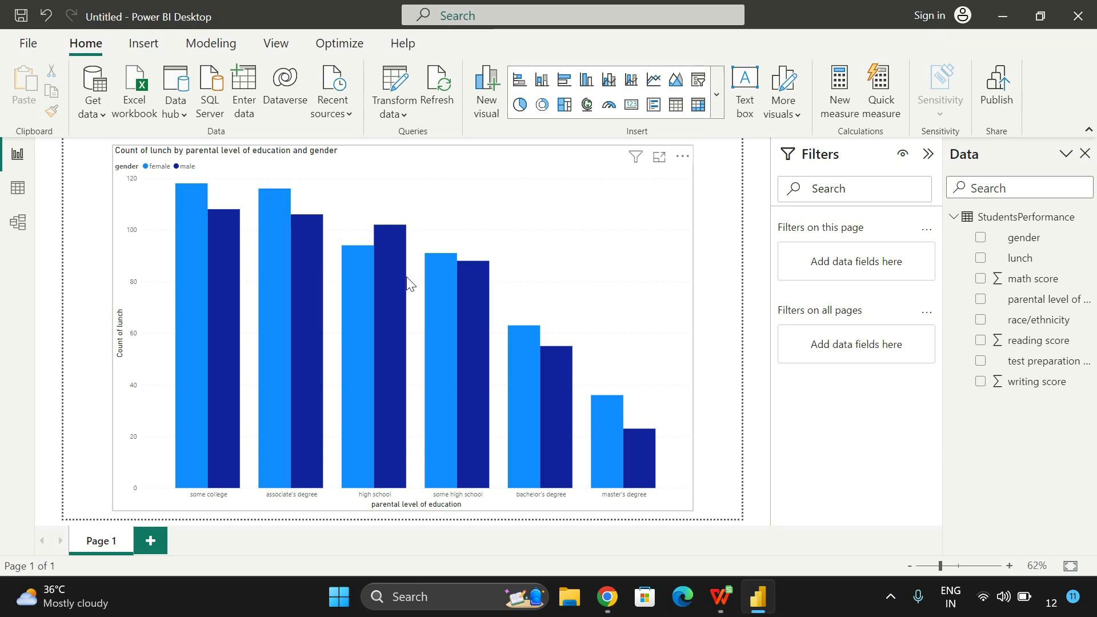
Open the chart's formatting options and reduce its height to 659 in the size and position settings.
left_click(537, 166)
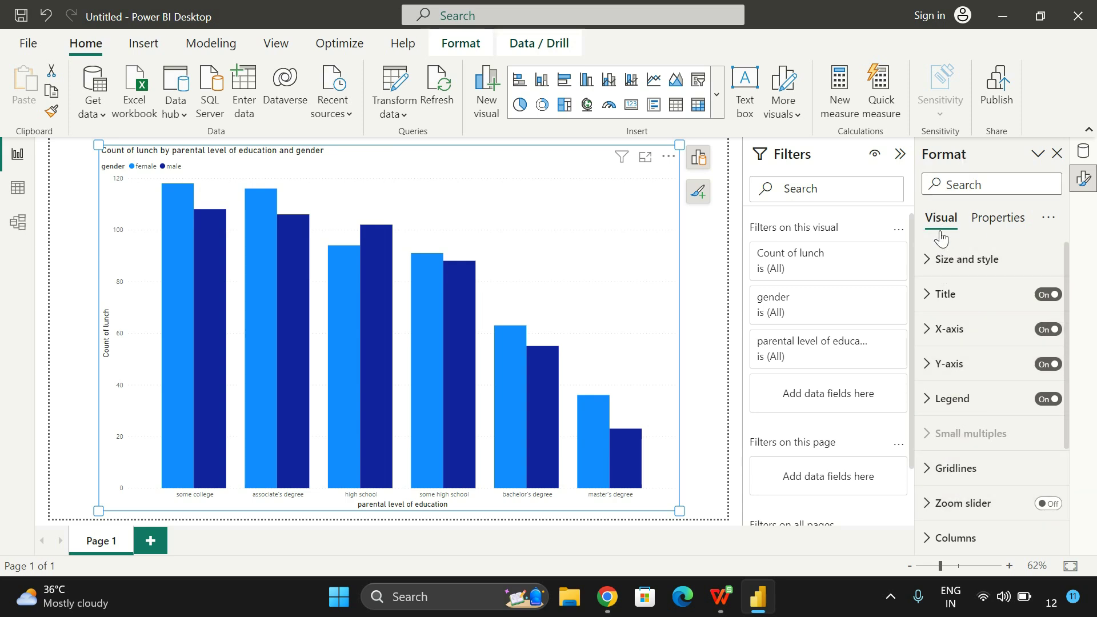
left_click(927, 265)
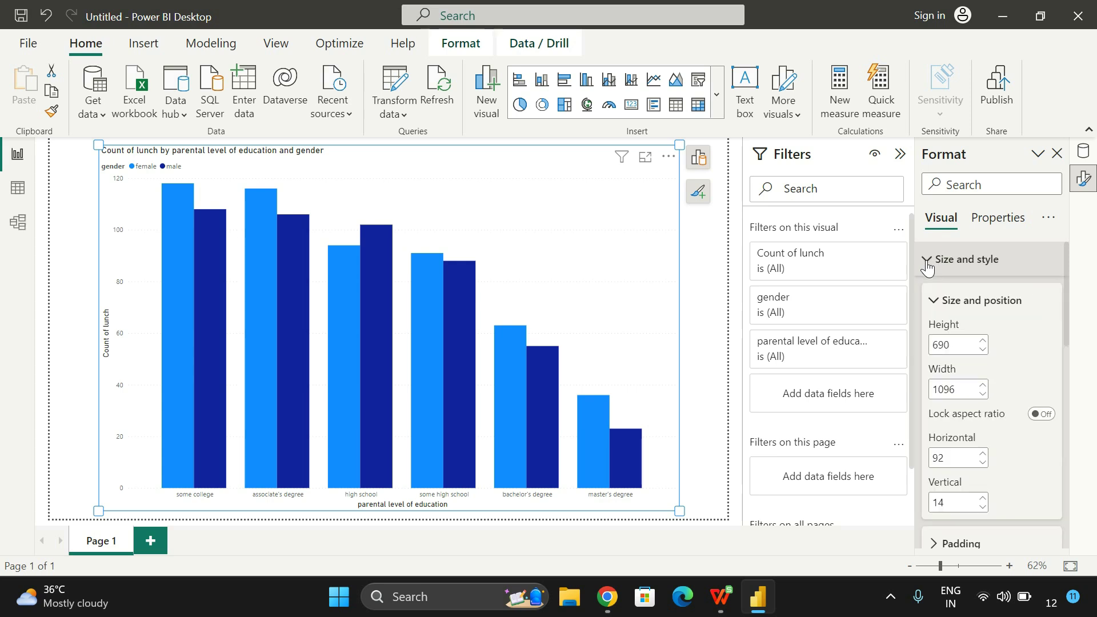
scroll(987, 291, "down", 1)
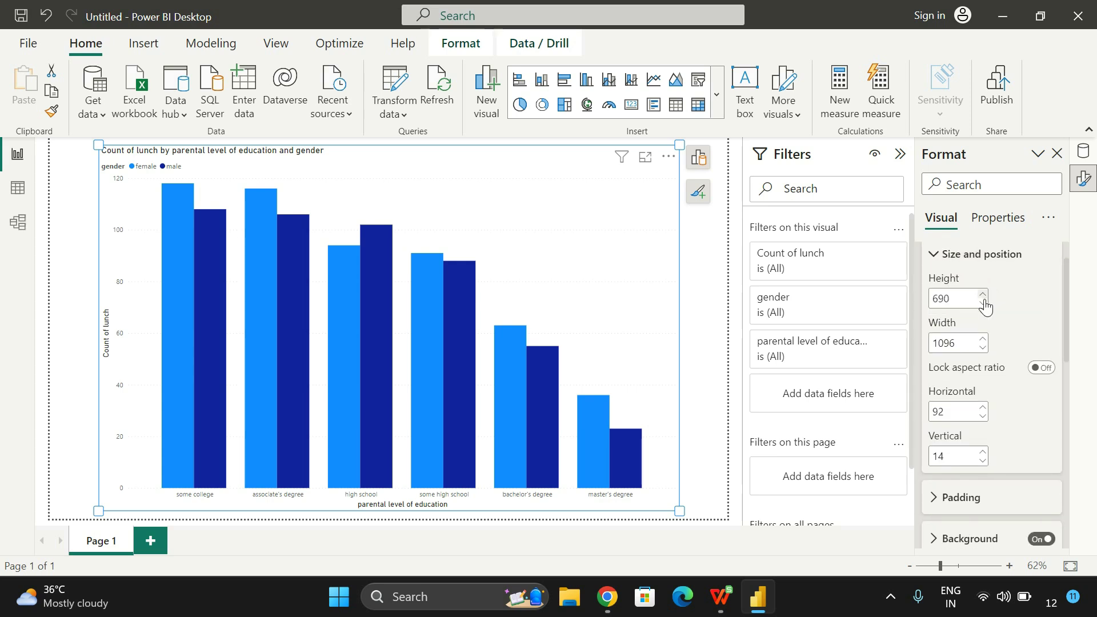
left_click(983, 304)
left_click(982, 304)
left_click(983, 304)
left_click(982, 304)
left_click(983, 304)
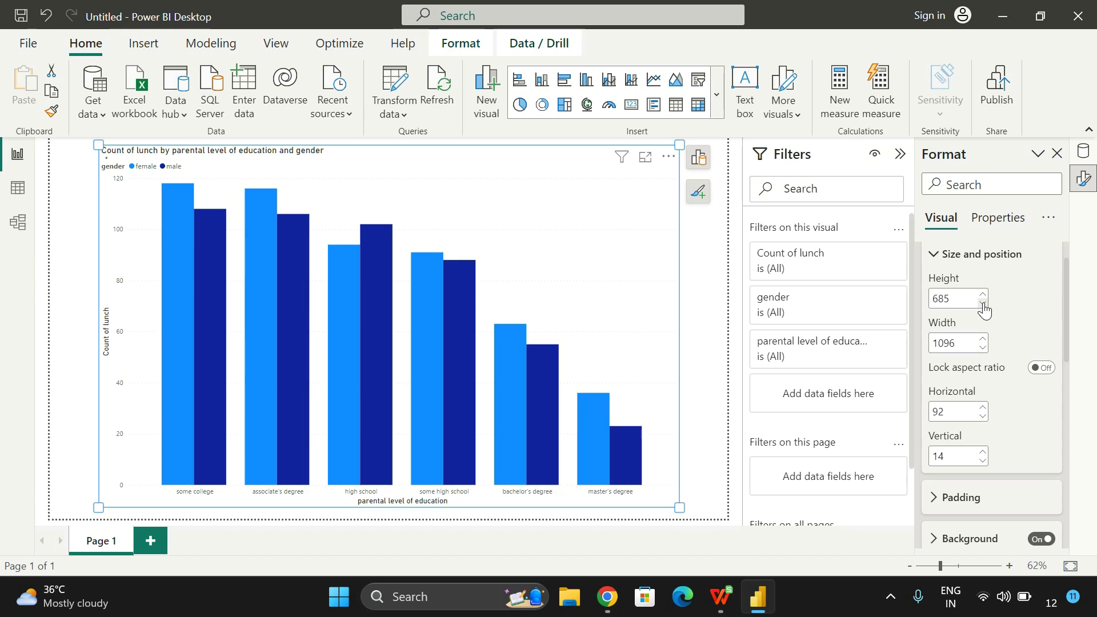
left_click(982, 304)
left_click(983, 304)
left_click(982, 304)
left_click(983, 304)
left_click(982, 304)
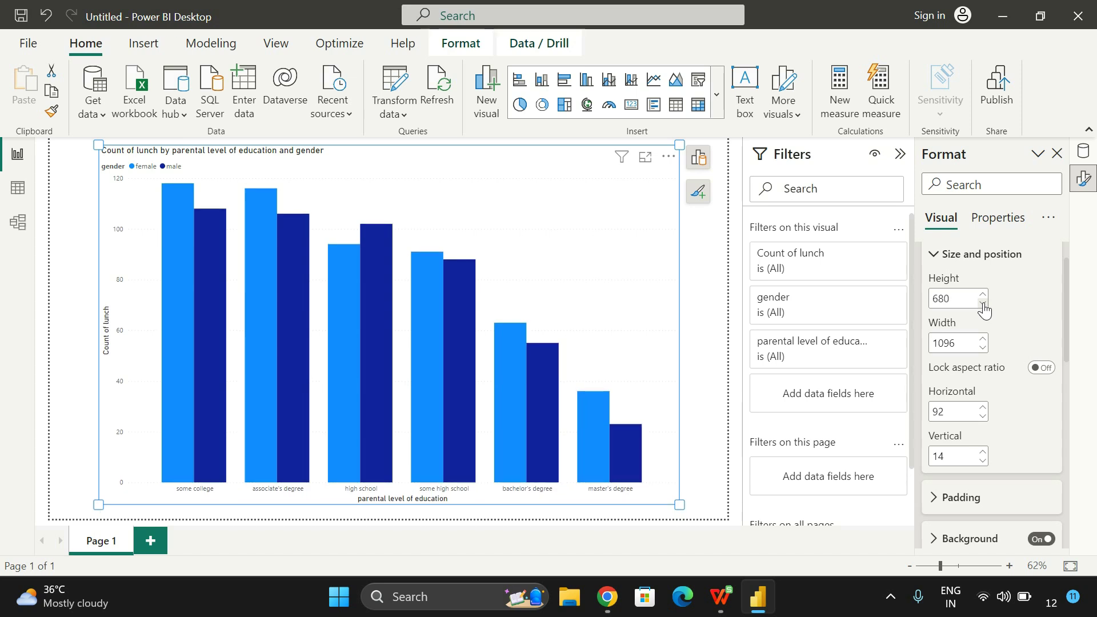
left_click(983, 304)
left_click(982, 304)
left_click(983, 304)
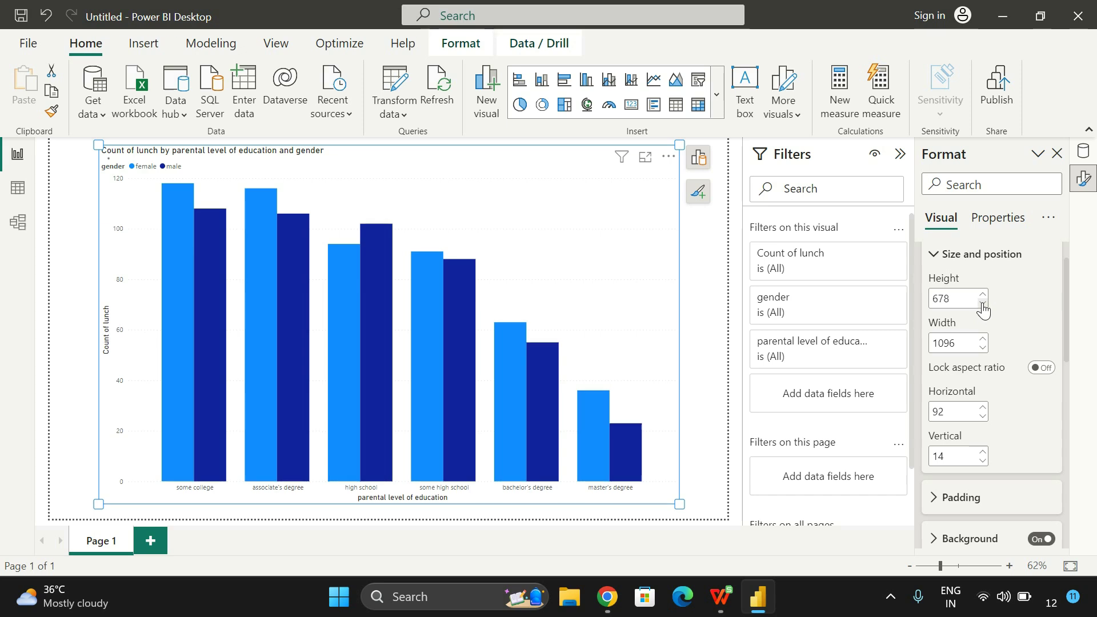
left_click(982, 304)
left_click(982, 304)
left_click(982, 304)
left_click(983, 304)
left_click(983, 304)
left_click(983, 304)
left_click(983, 303)
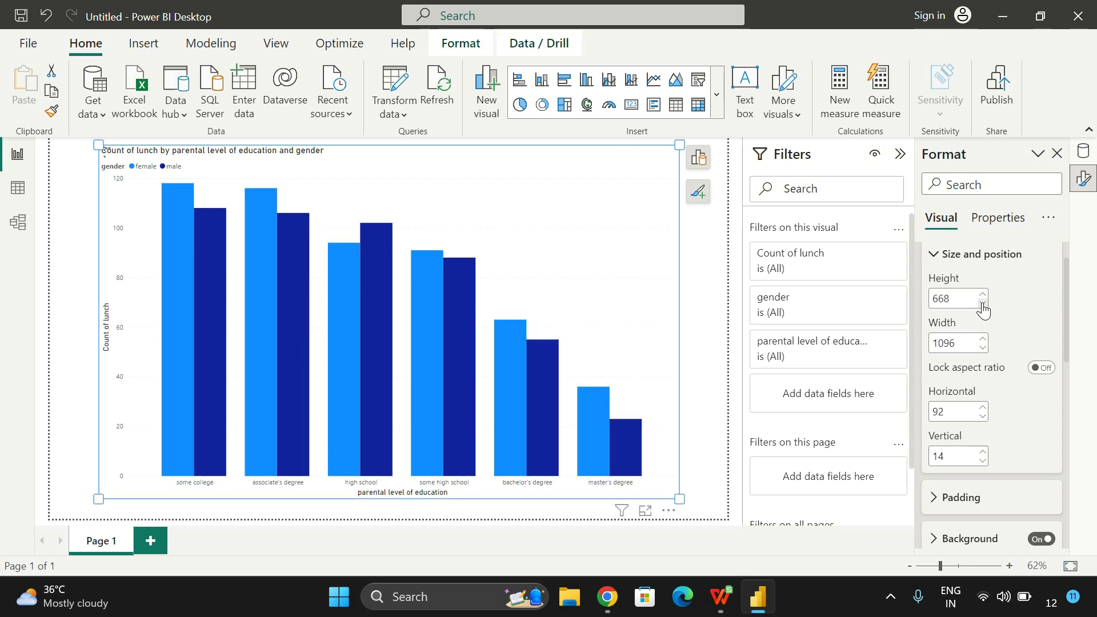
left_click(983, 304)
left_click(983, 304)
left_click(982, 304)
left_click(982, 304)
left_click(982, 304)
left_click(983, 303)
left_click(983, 304)
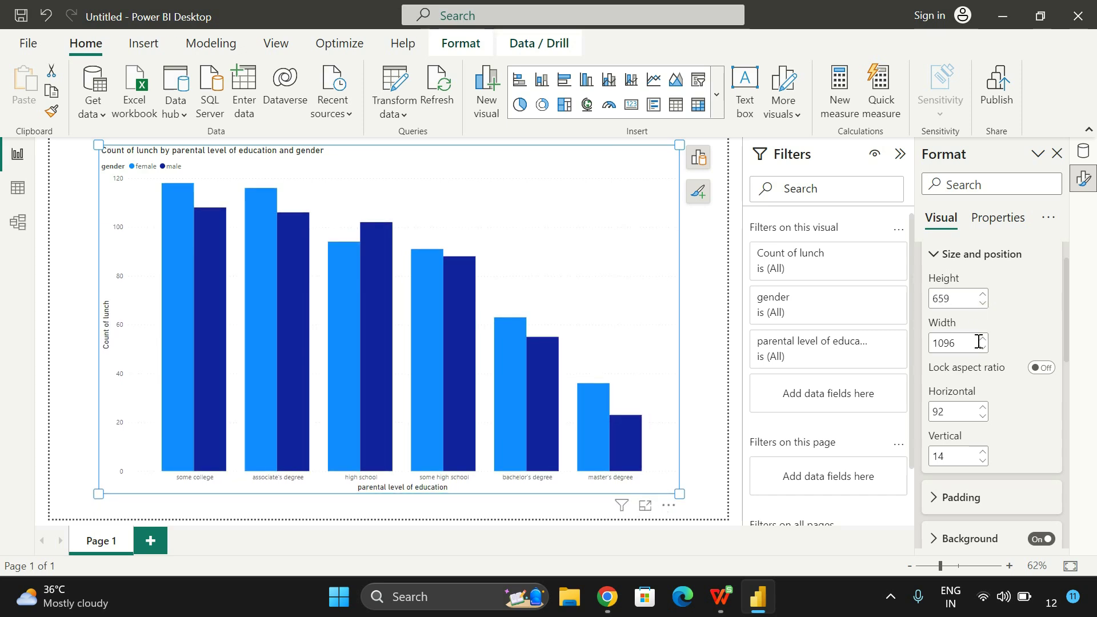
Increase the chart's width to 1107.
left_click(982, 338)
left_click(982, 338)
left_click(982, 338)
left_click(982, 338)
left_click(983, 338)
left_click(983, 338)
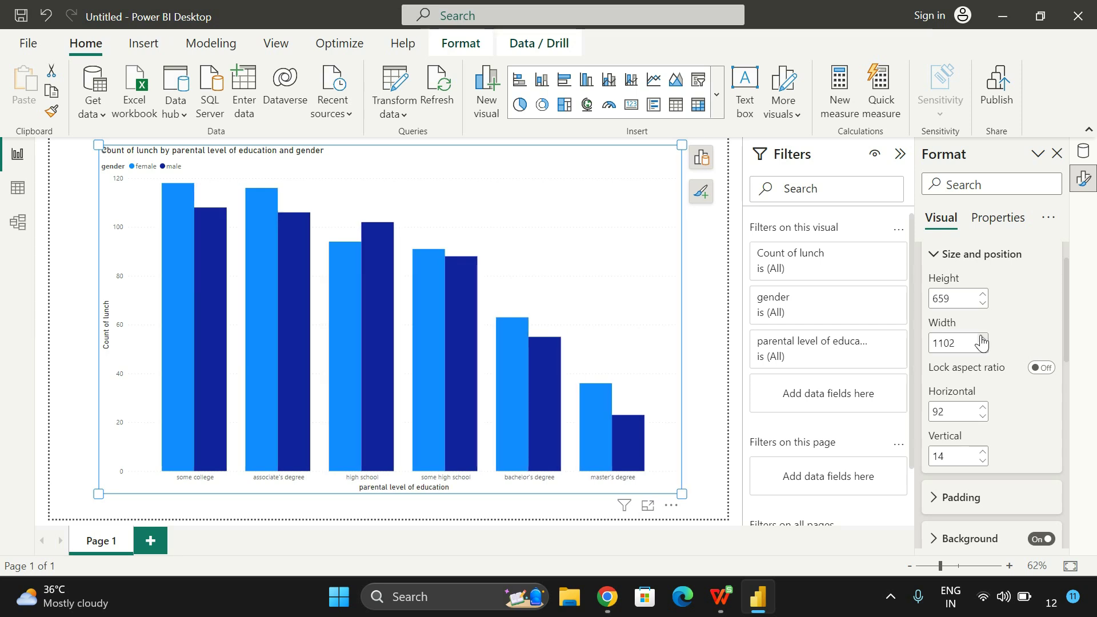
left_click(983, 338)
left_click(983, 338)
left_click(983, 339)
left_click(982, 339)
left_click(983, 338)
scroll(968, 437, "down", 5)
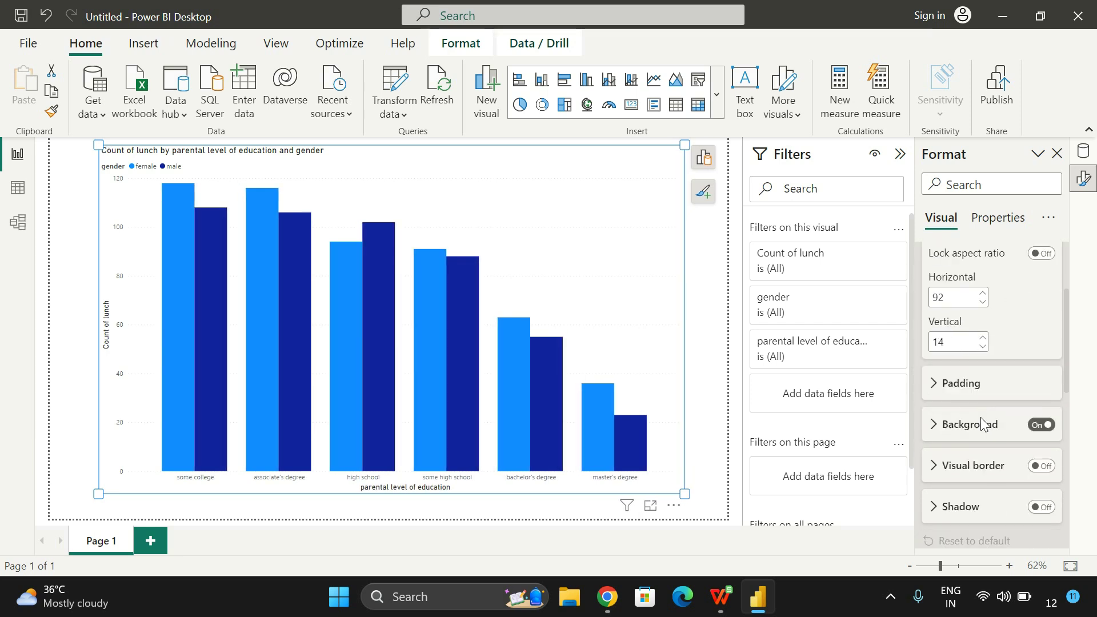
scroll(980, 417, "up", 6)
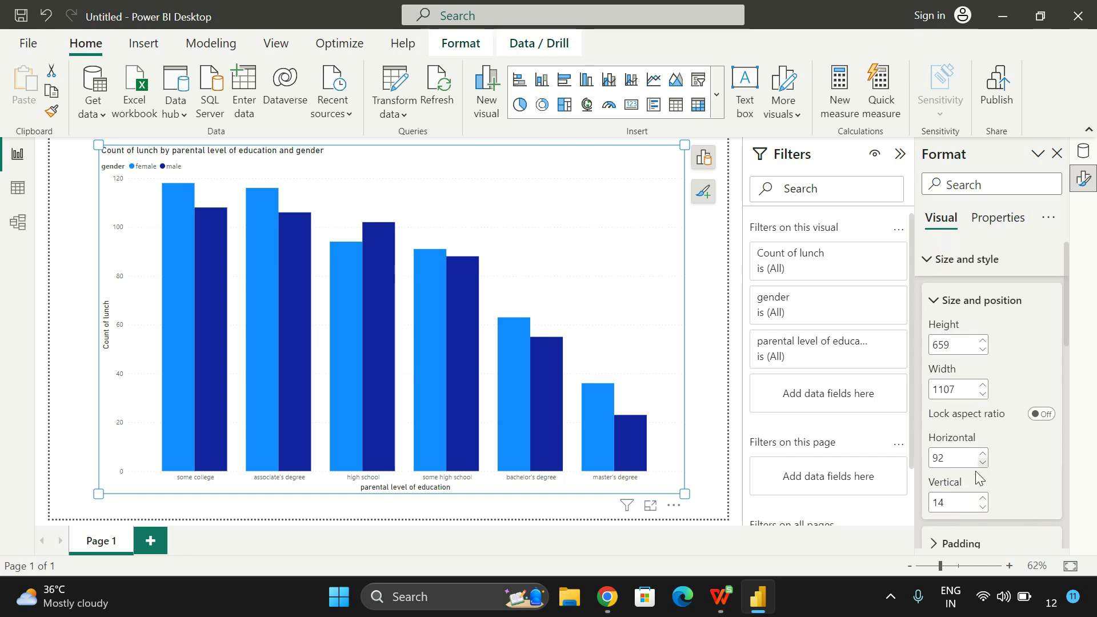
Switch from the size settings to the title settings and increase the chart title's font size to 27.
left_click(937, 263)
left_click(929, 300)
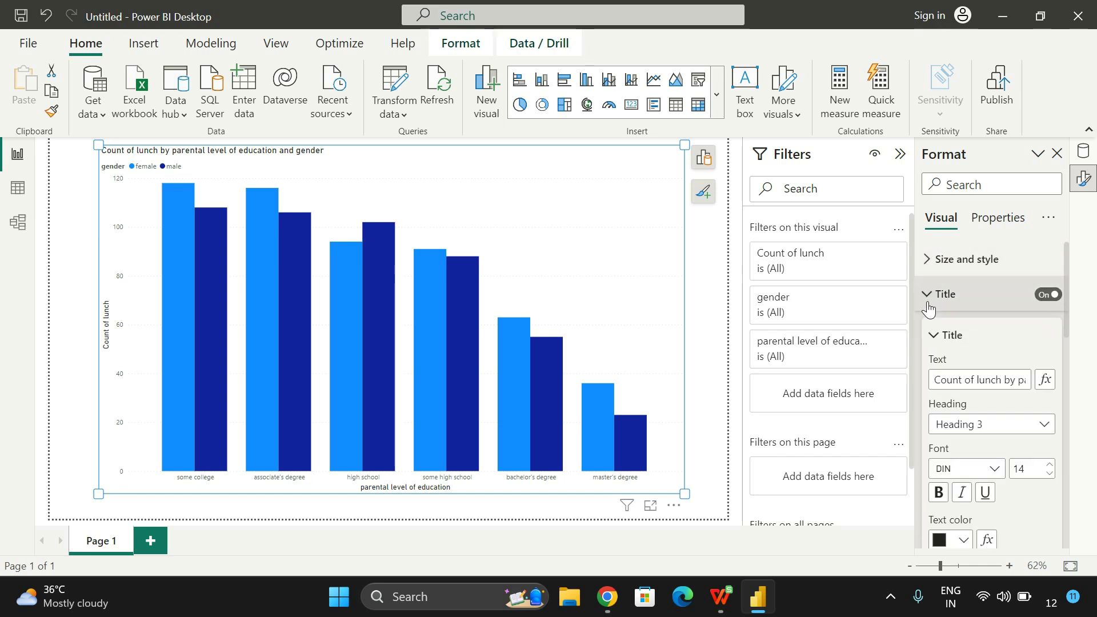
scroll(971, 320, "down", 2)
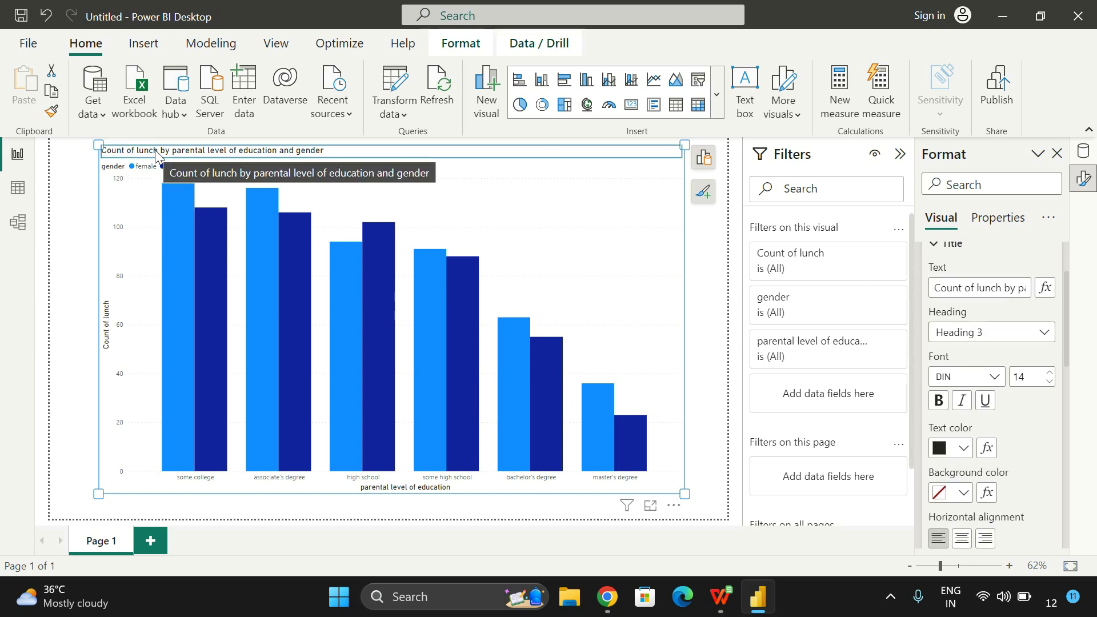
left_click(1051, 374)
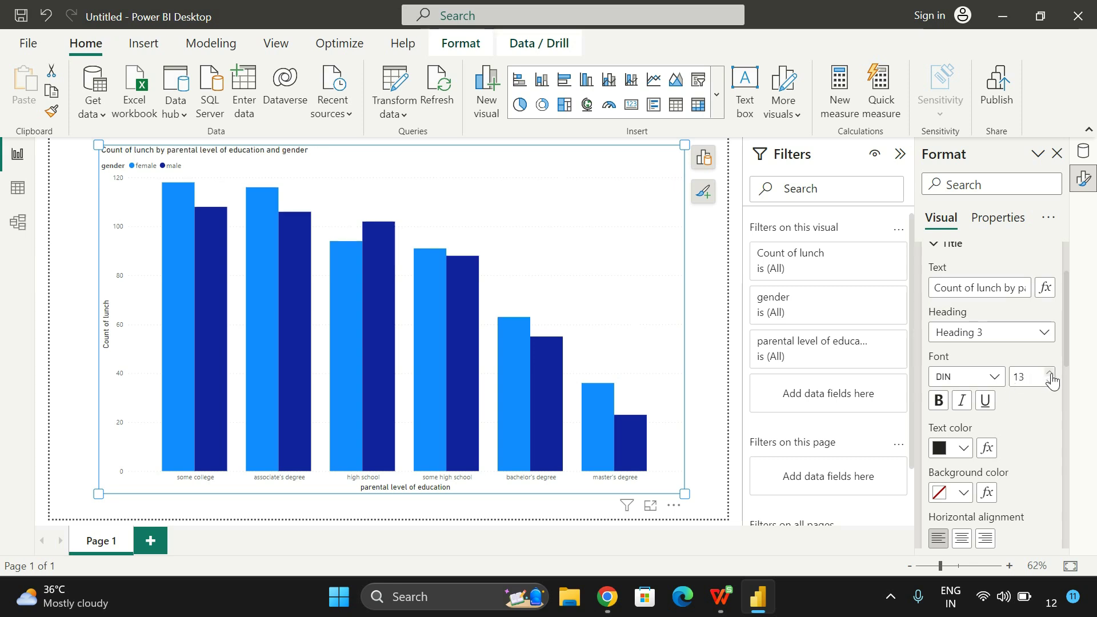
left_click(1050, 374)
left_click(1050, 374)
left_click(1051, 374)
left_click(1051, 374)
left_click(1052, 374)
left_click(1051, 374)
left_click(1051, 374)
left_click(1050, 374)
left_click(1051, 374)
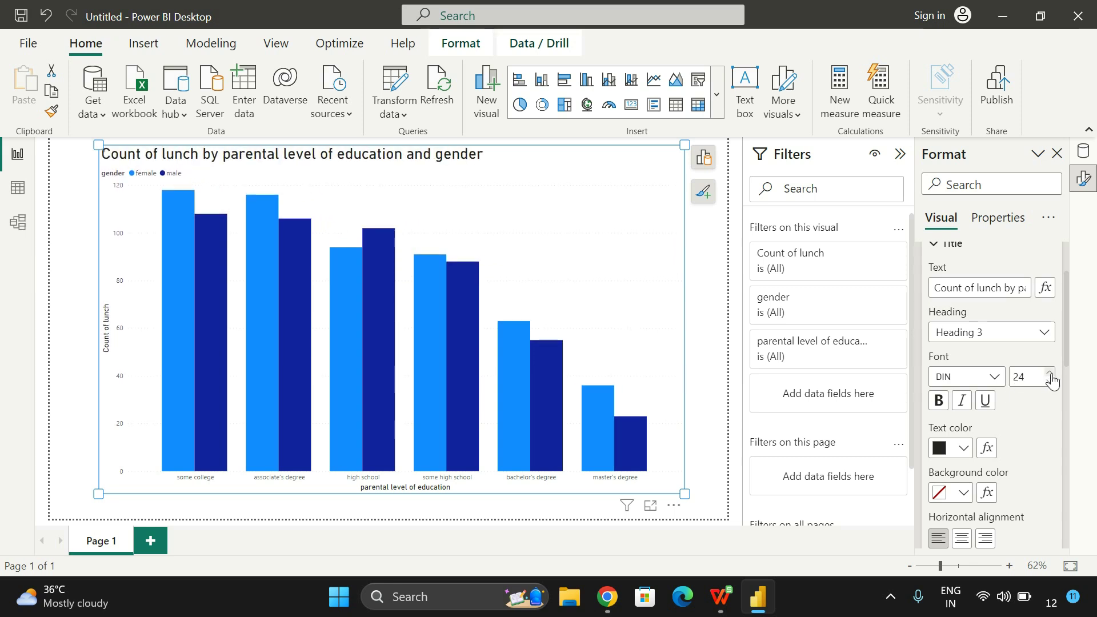
left_click(1051, 375)
left_click(1050, 374)
left_click(1051, 375)
Set the chart title's font to Cambria Math and make it bold.
left_click(999, 384)
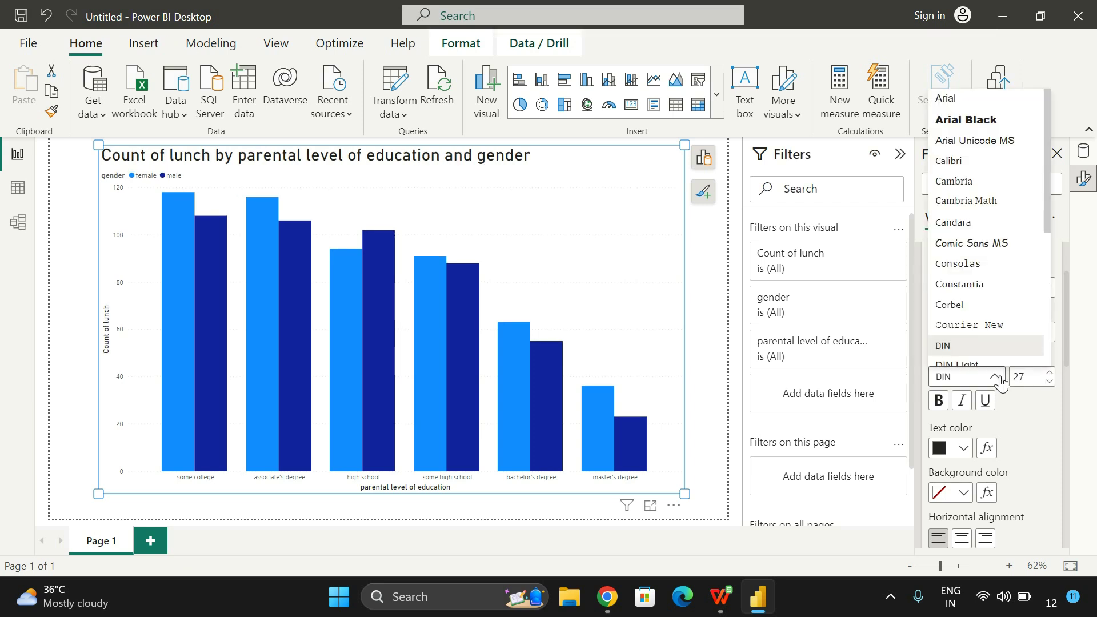
left_click(982, 206)
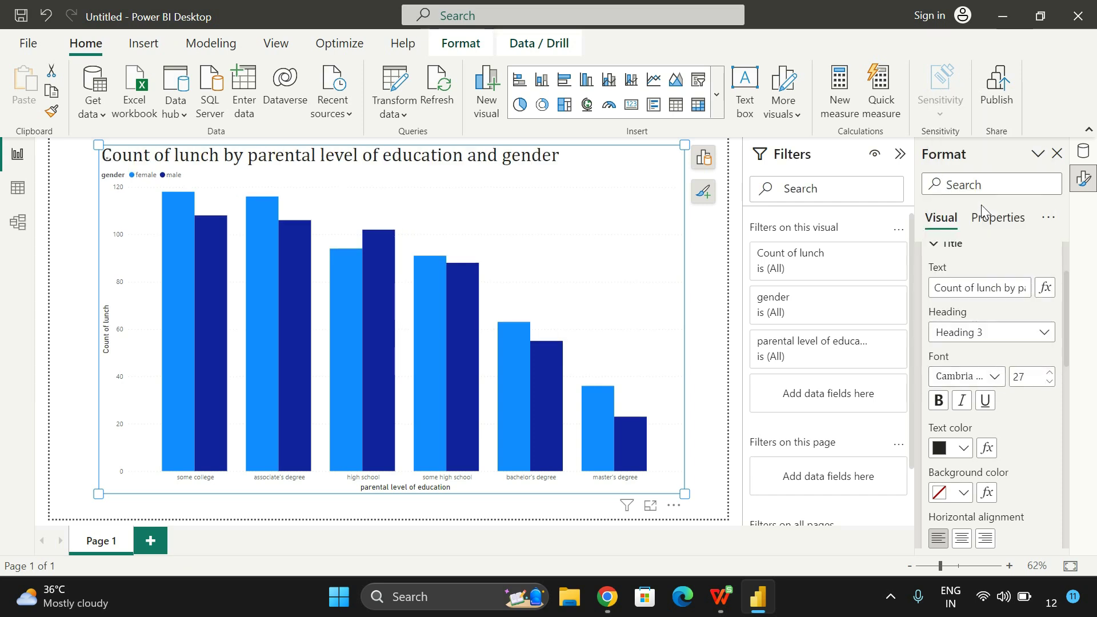
left_click(938, 400)
Try italic and underline styling on the chart title.
left_click(960, 401)
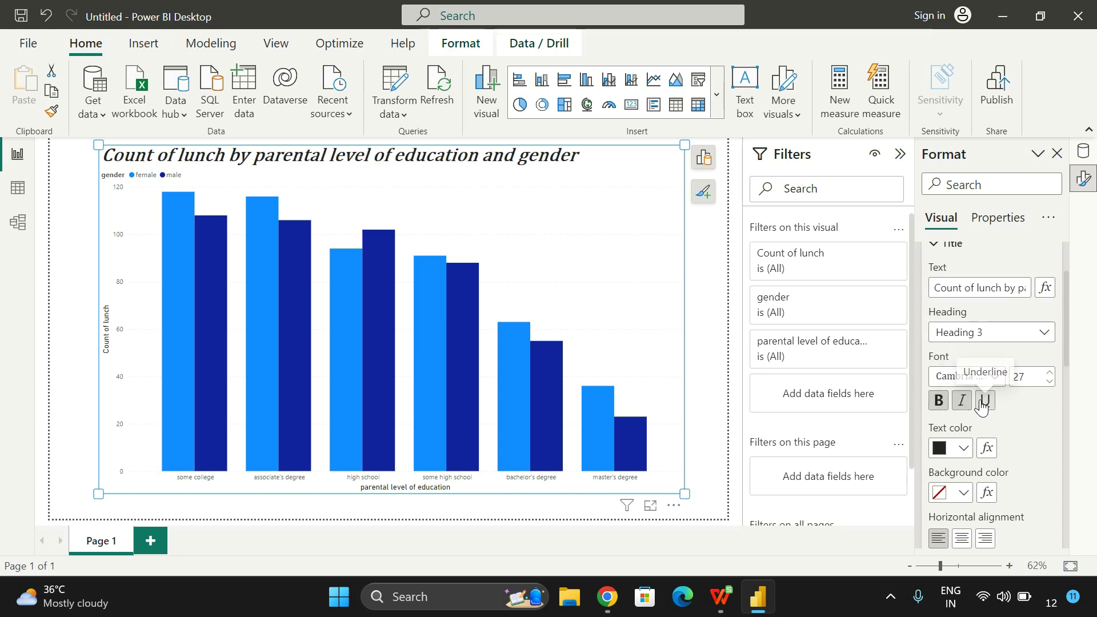
left_click(985, 401)
left_click(985, 401)
left_click(961, 401)
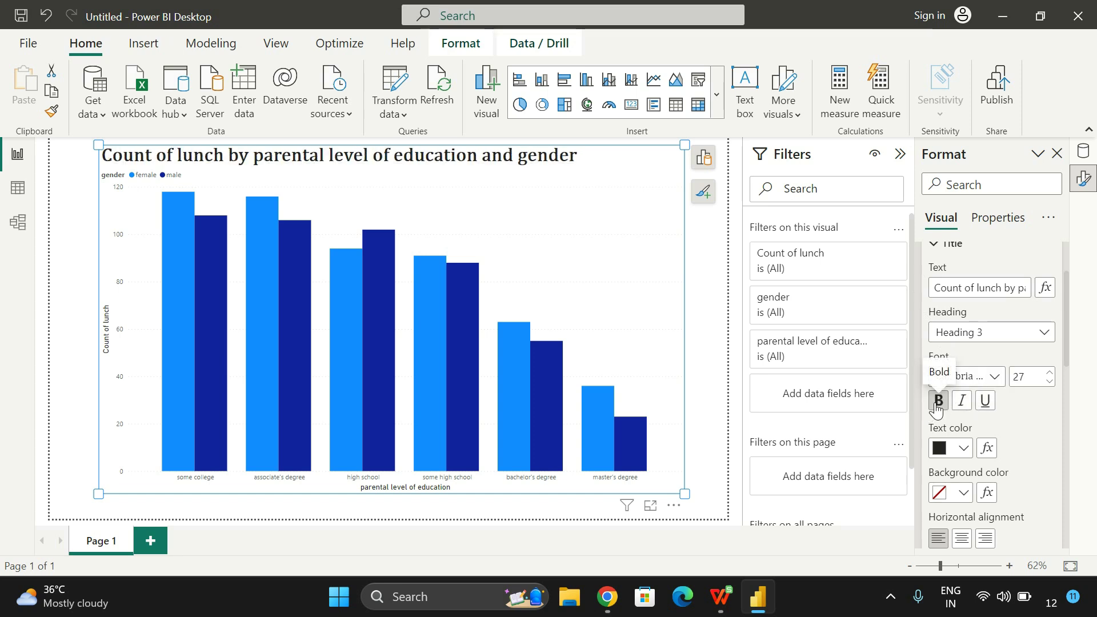
Try blue text on an orange background for the chart title.
scroll(975, 422, "down", 1)
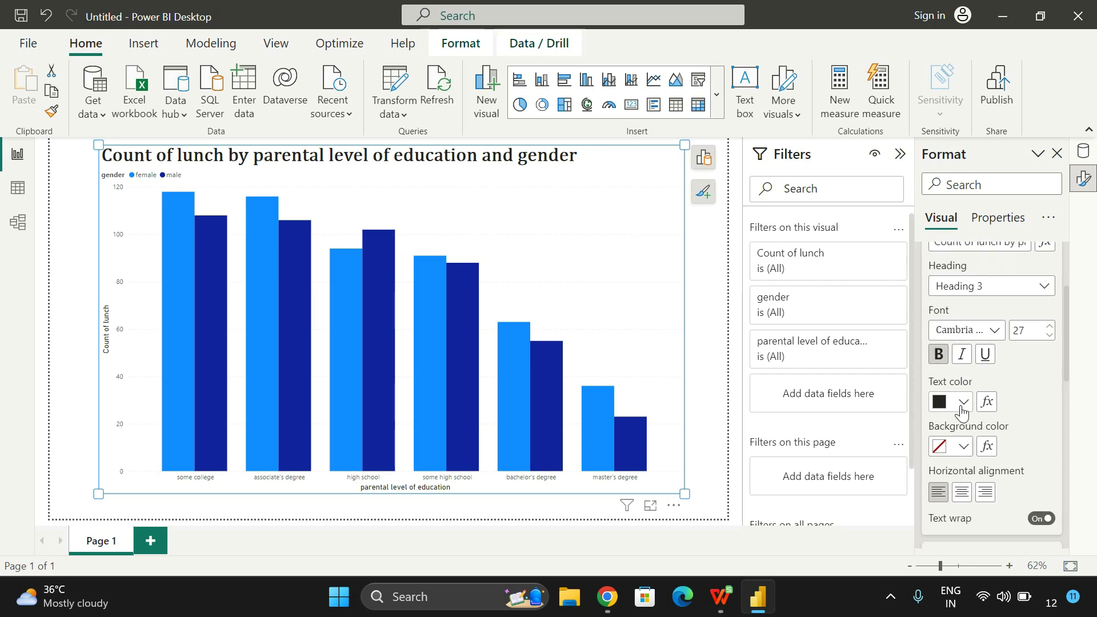
left_click(963, 402)
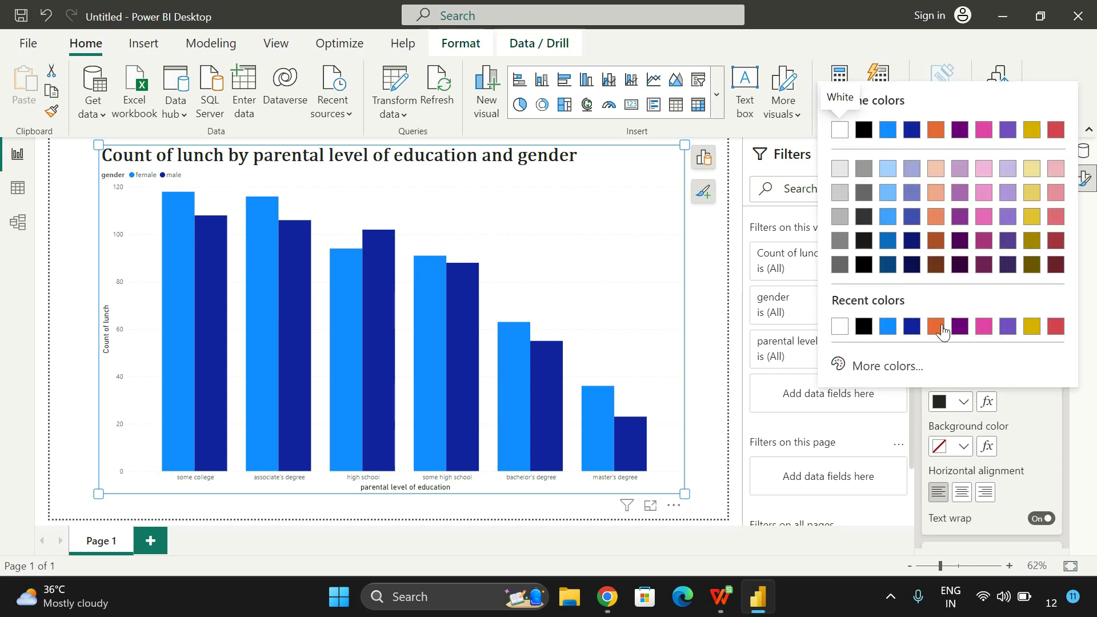
left_click(889, 328)
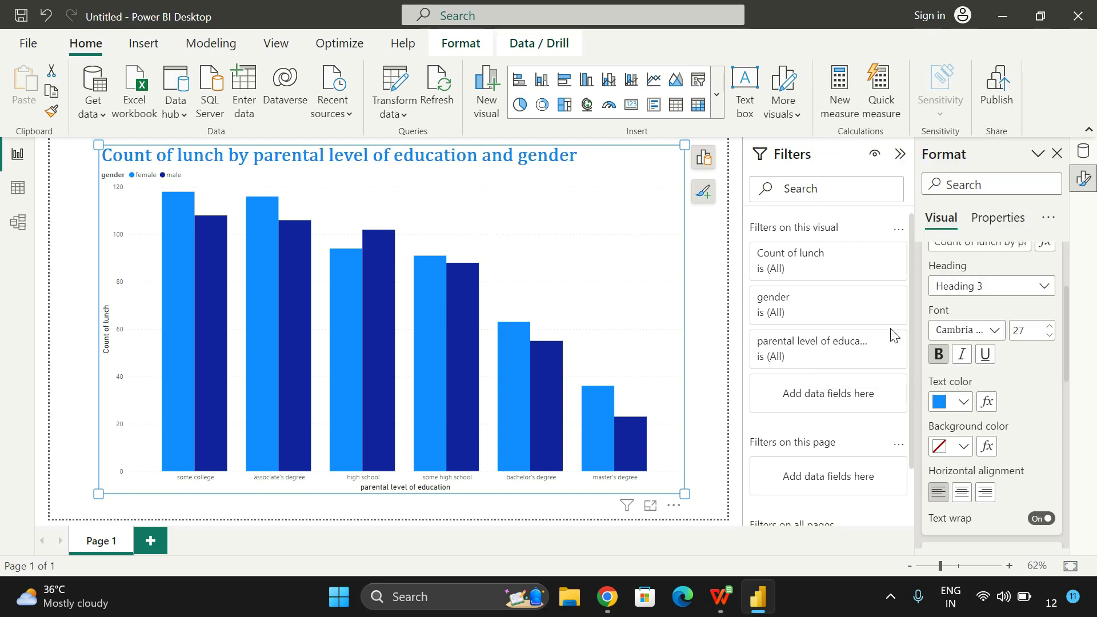
left_click(963, 446)
left_click(936, 330)
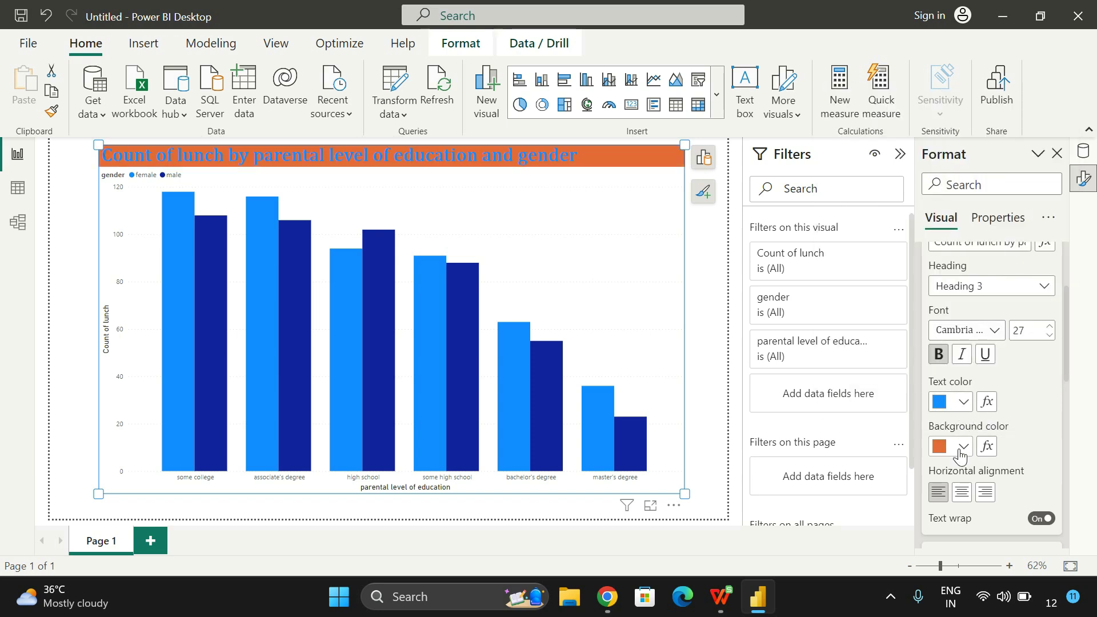
Set the chart title's background color to dark purple and its text color to white.
left_click(963, 402)
left_click(960, 330)
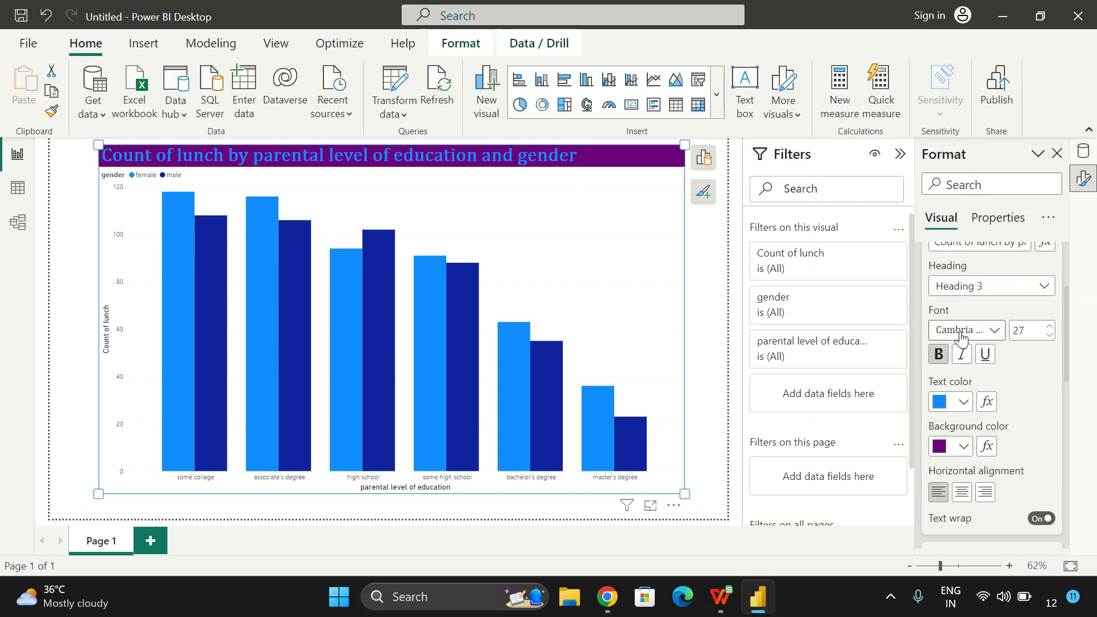
left_click(963, 402)
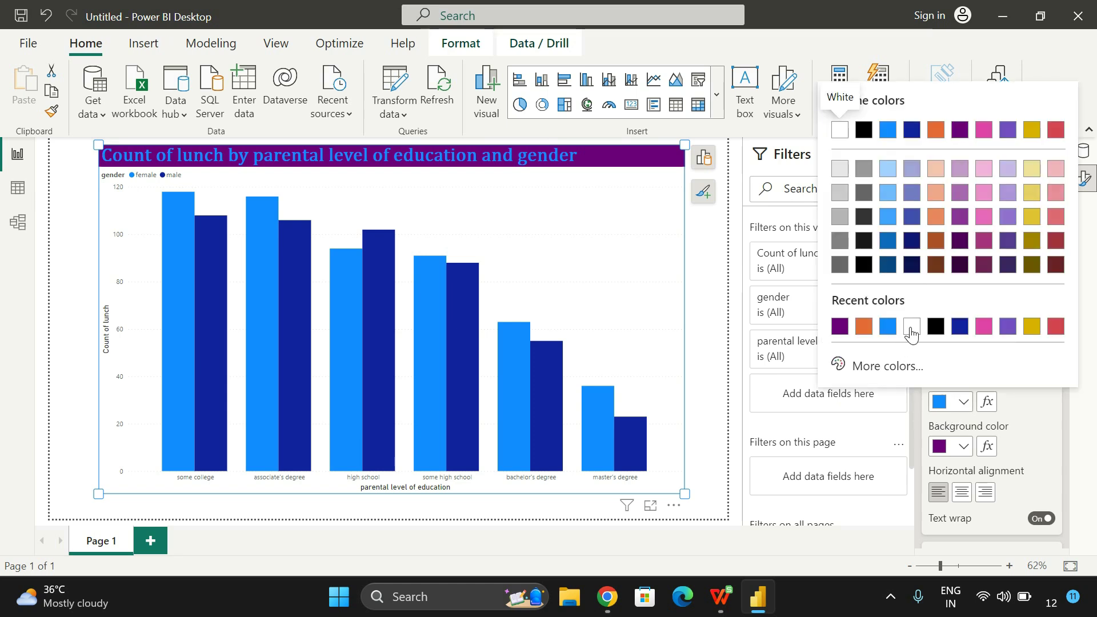
left_click(911, 326)
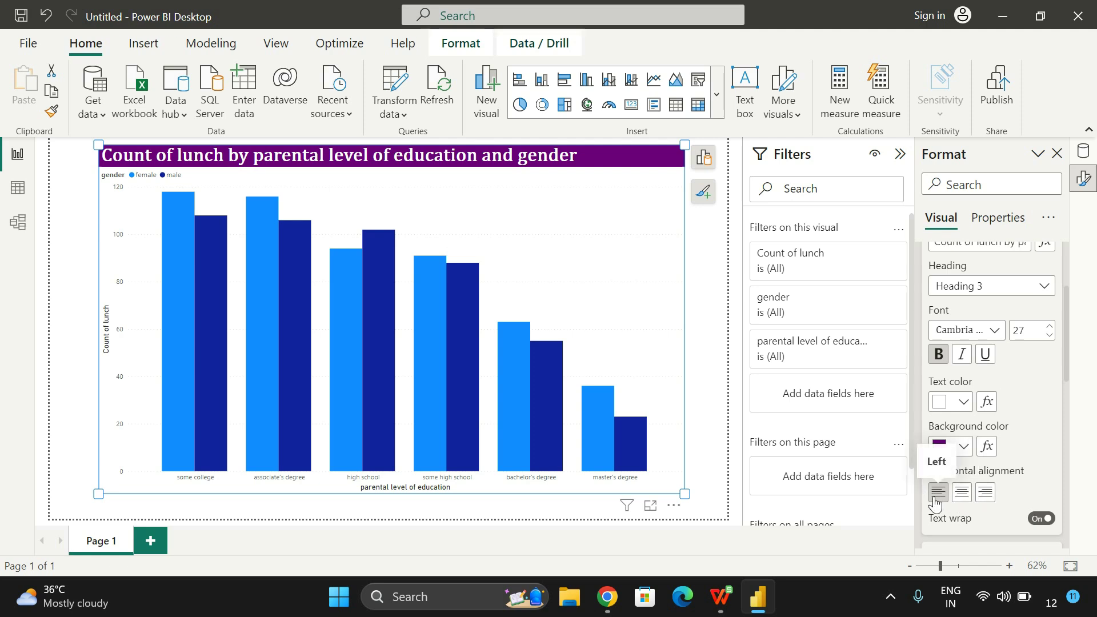
Center the chart title horizontally and collapse its text formatting settings.
left_click(961, 492)
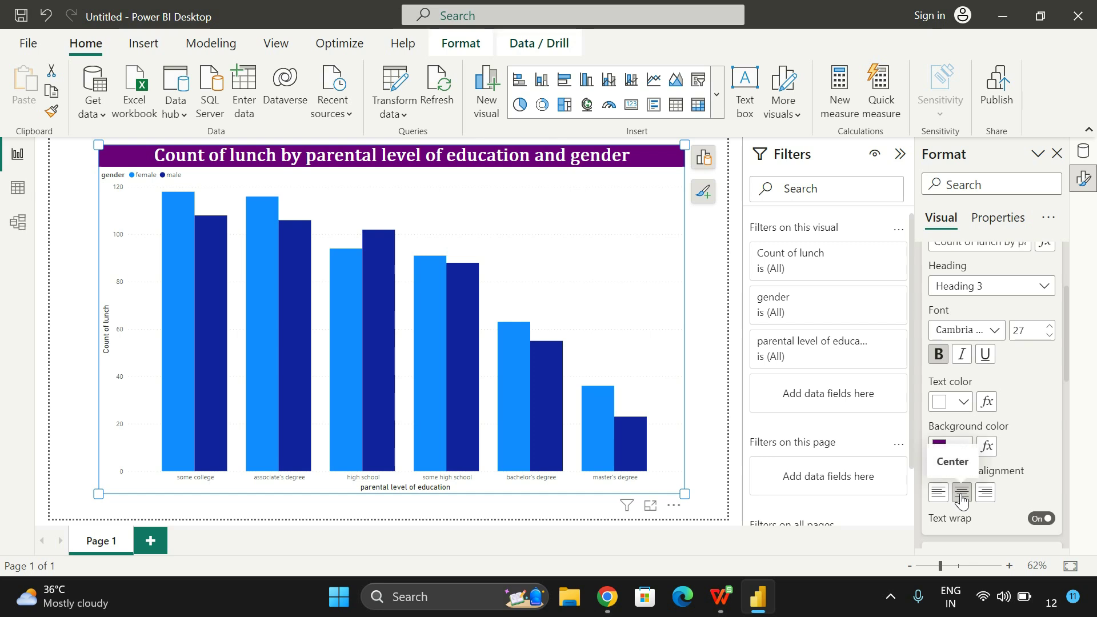
scroll(993, 455, "down", 1)
scroll(993, 457, "down", 1)
scroll(1034, 478, "up", 4)
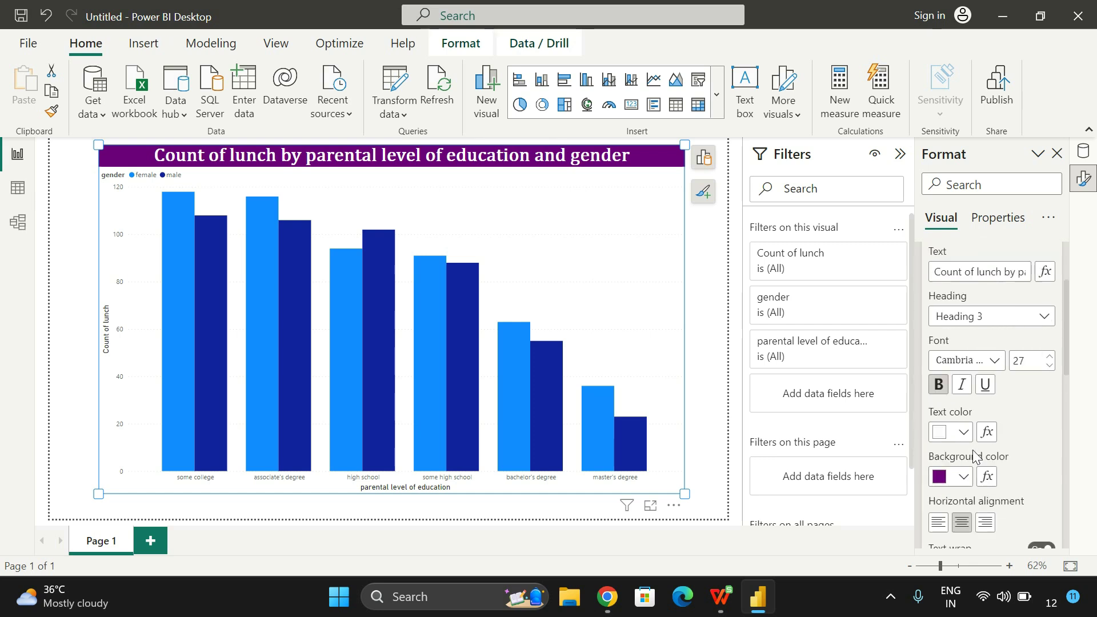
scroll(974, 457, "down", 1)
scroll(974, 457, "up", 3)
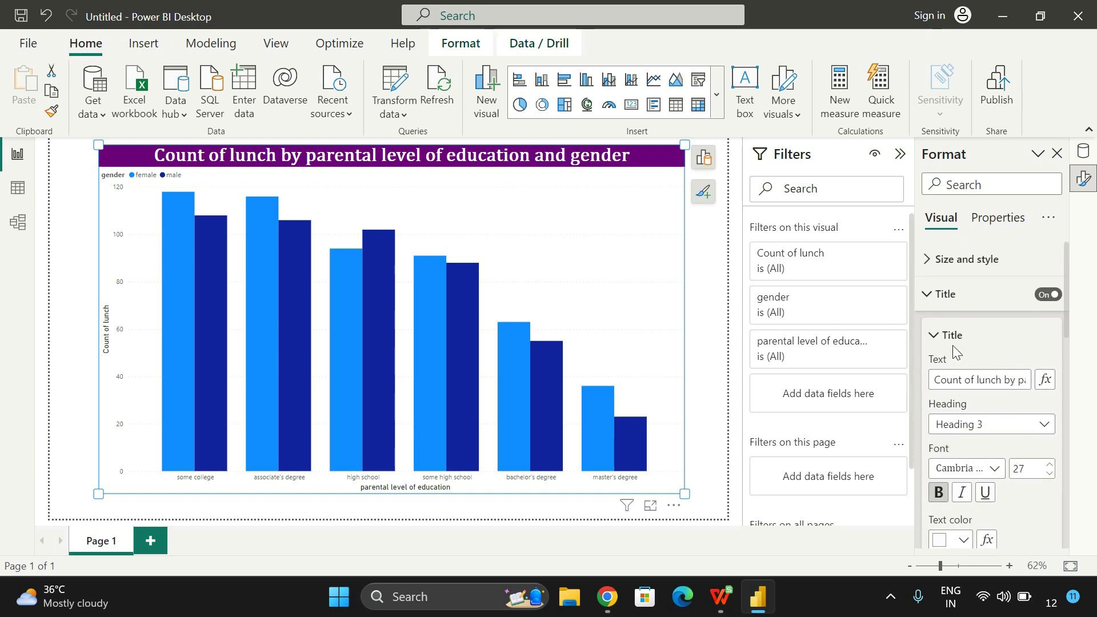
left_click(943, 341)
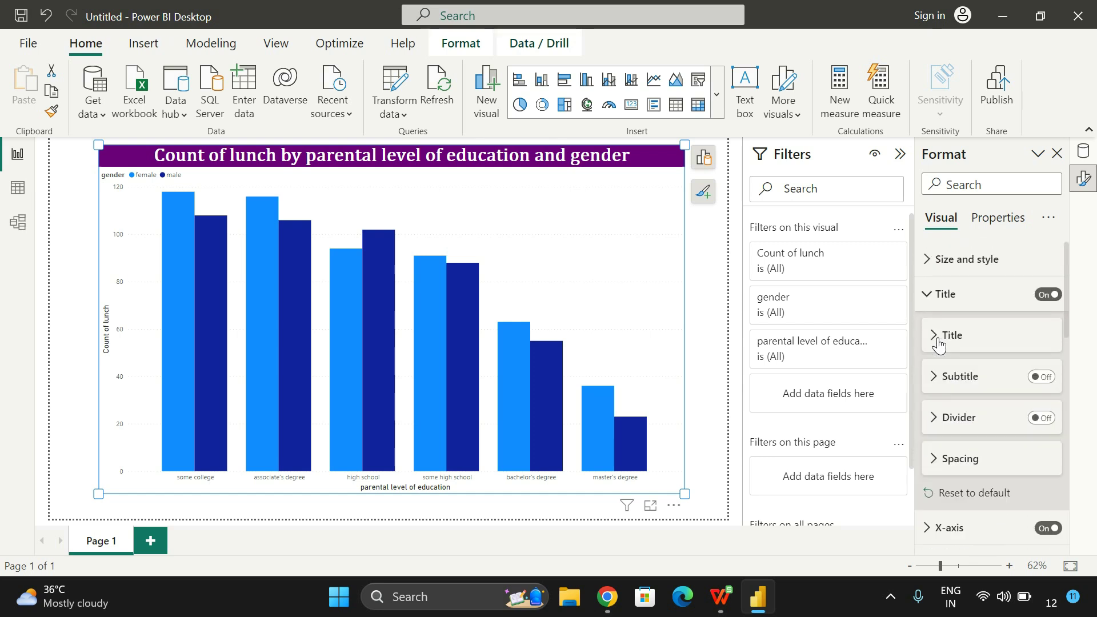
Look through the chart title's subtitle and divider options, and collapse the title settings.
left_click(935, 378)
left_click(935, 378)
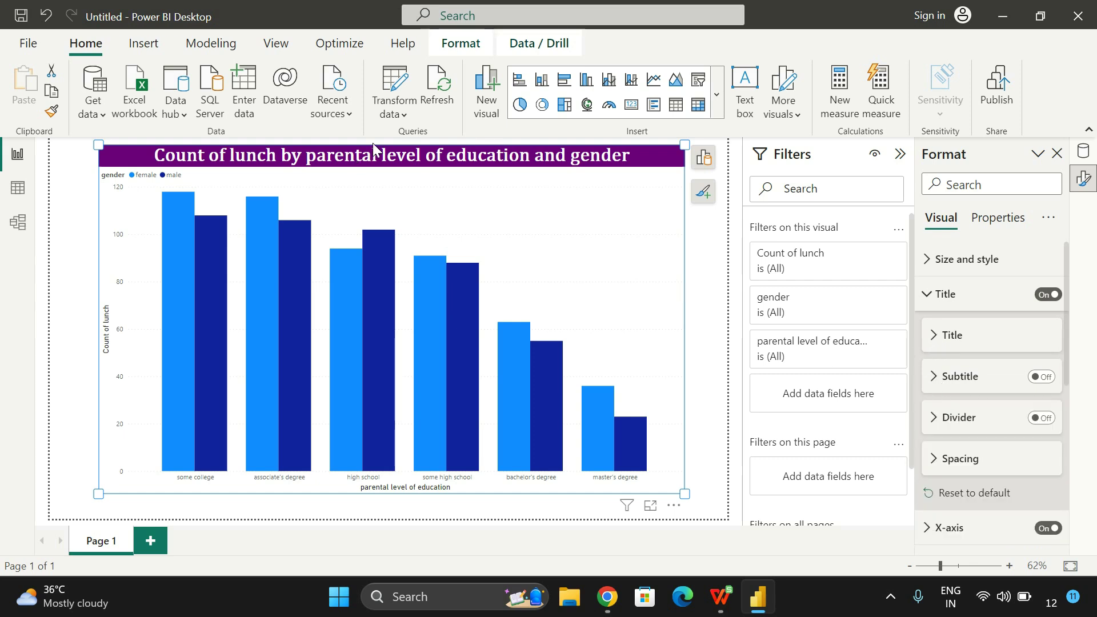
left_click(932, 418)
scroll(942, 407, "down", 4)
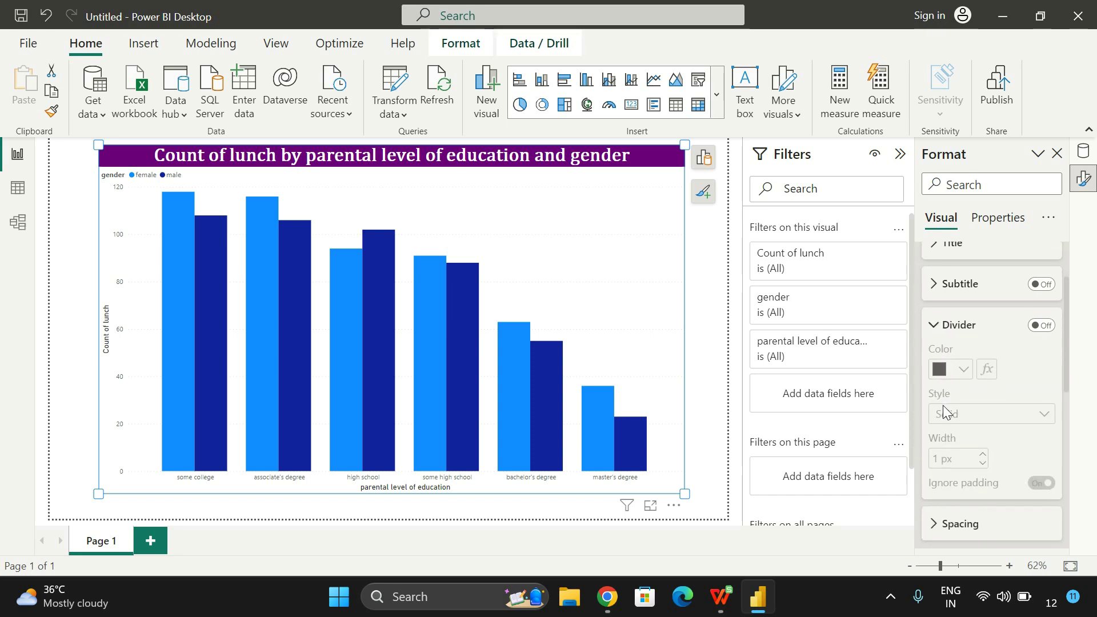
scroll(943, 406, "up", 2)
scroll(943, 405, "up", 1)
left_click(939, 373)
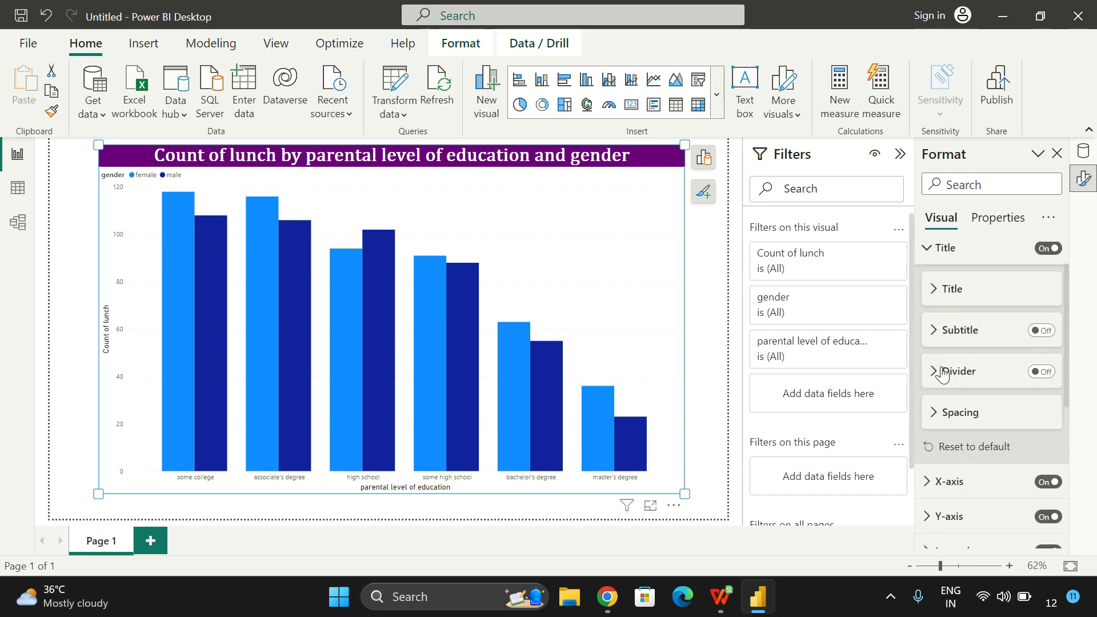
scroll(948, 377, "down", 2)
scroll(937, 349, "up", 2)
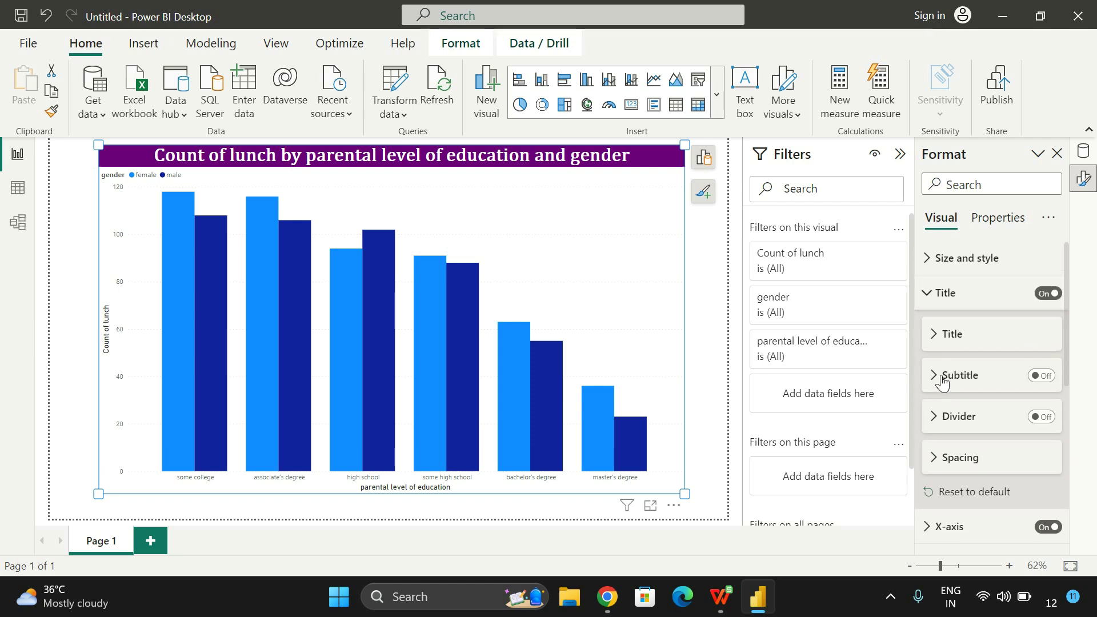
left_click(931, 301)
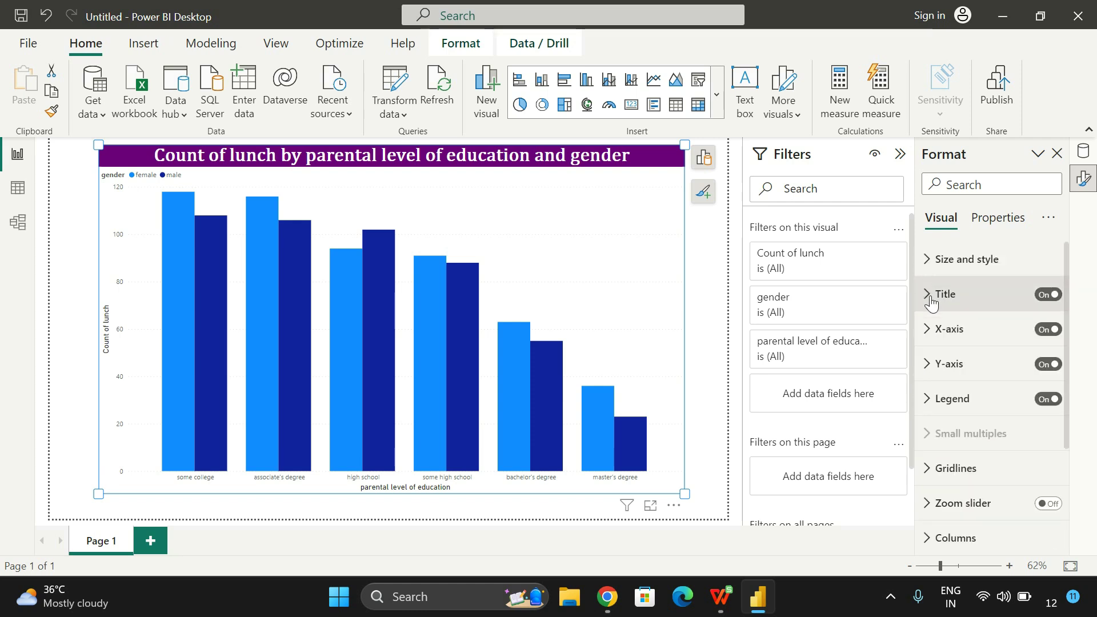
Set the X-axis value labels to Times New Roman at font size 15.
left_click(926, 331)
scroll(965, 338, "down", 2)
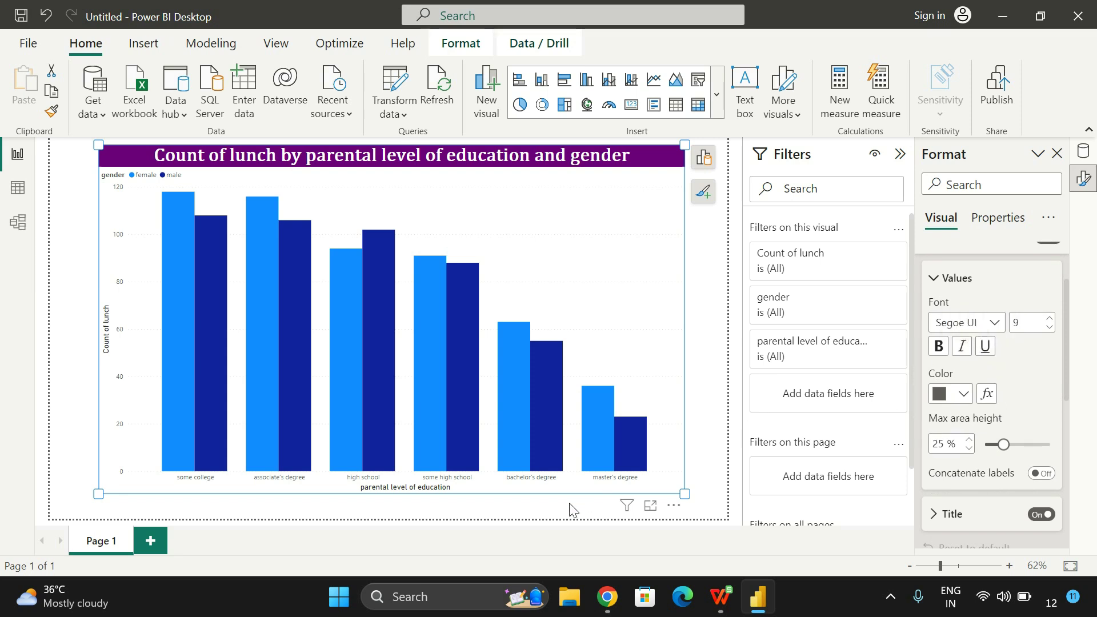
left_click(1050, 320)
left_click(1050, 319)
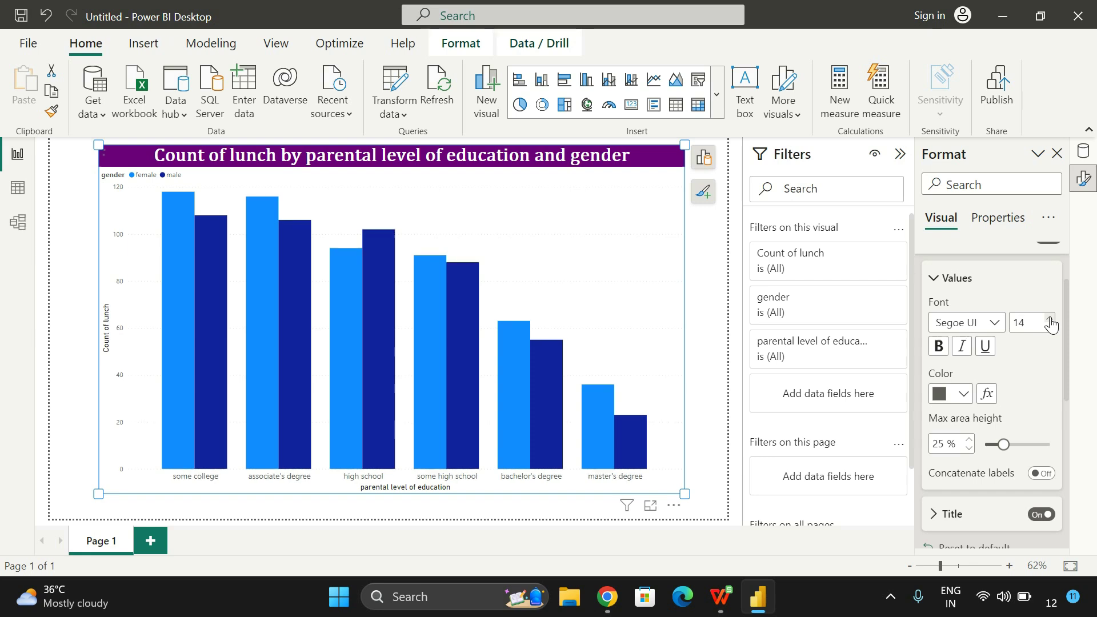
left_click(1050, 318)
left_click(1050, 318)
left_click(1050, 319)
left_click(1050, 318)
left_click(1050, 318)
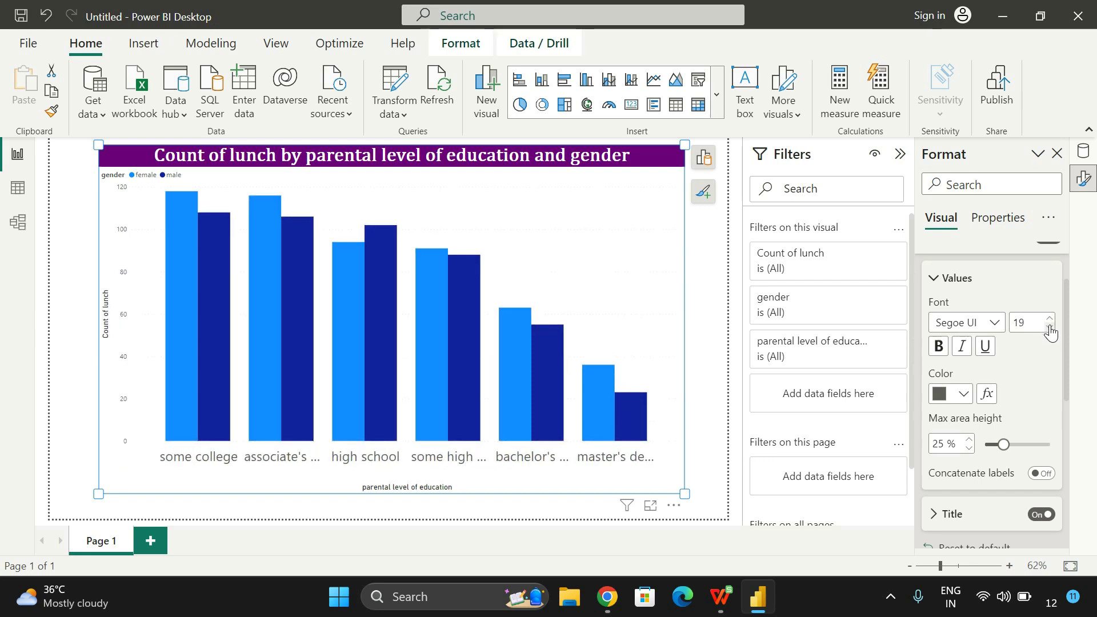
left_click(1050, 328)
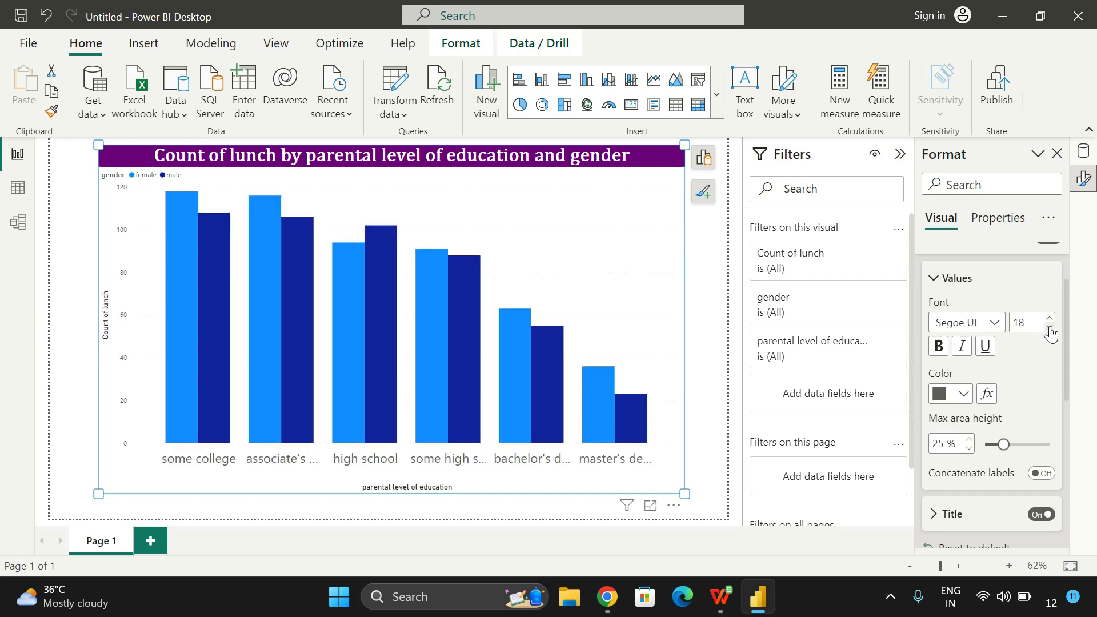
left_click(1050, 328)
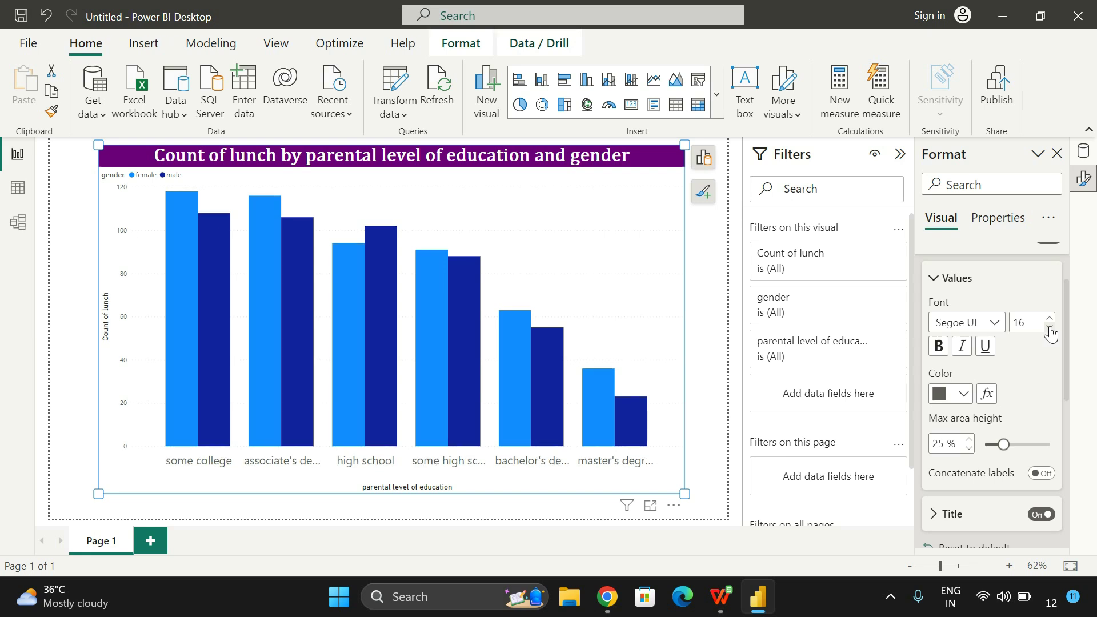
left_click(1050, 328)
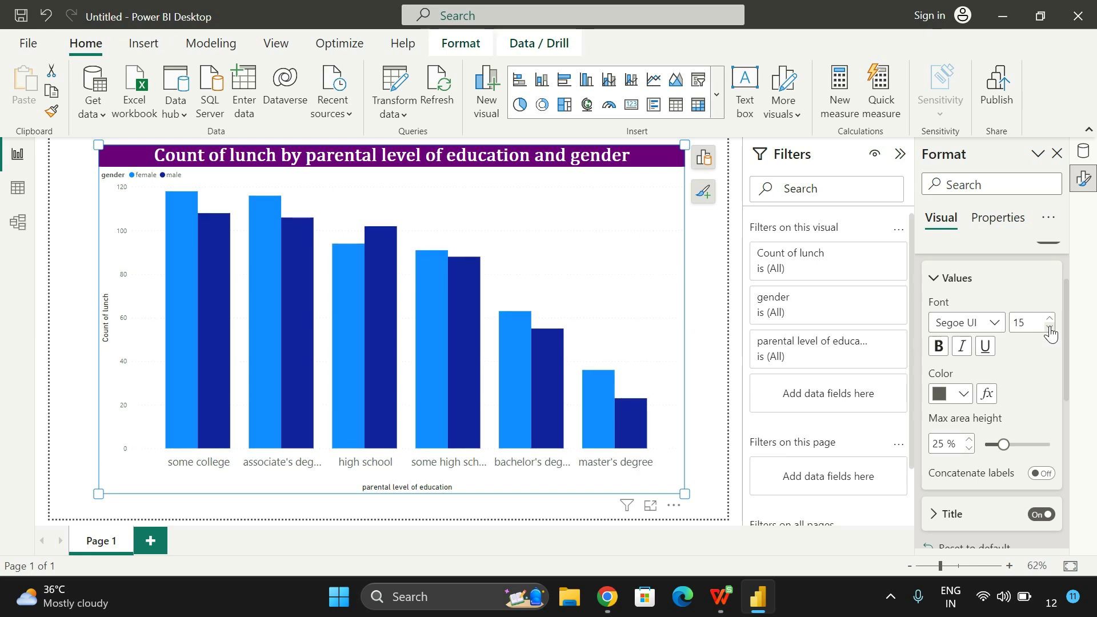
left_click(995, 322)
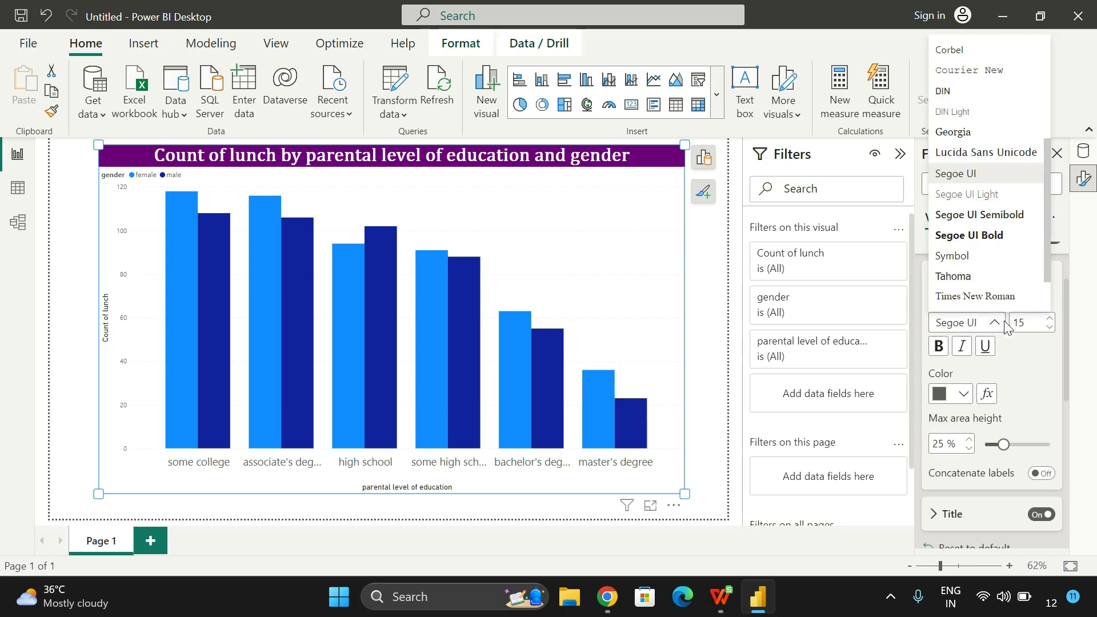
left_click(996, 295)
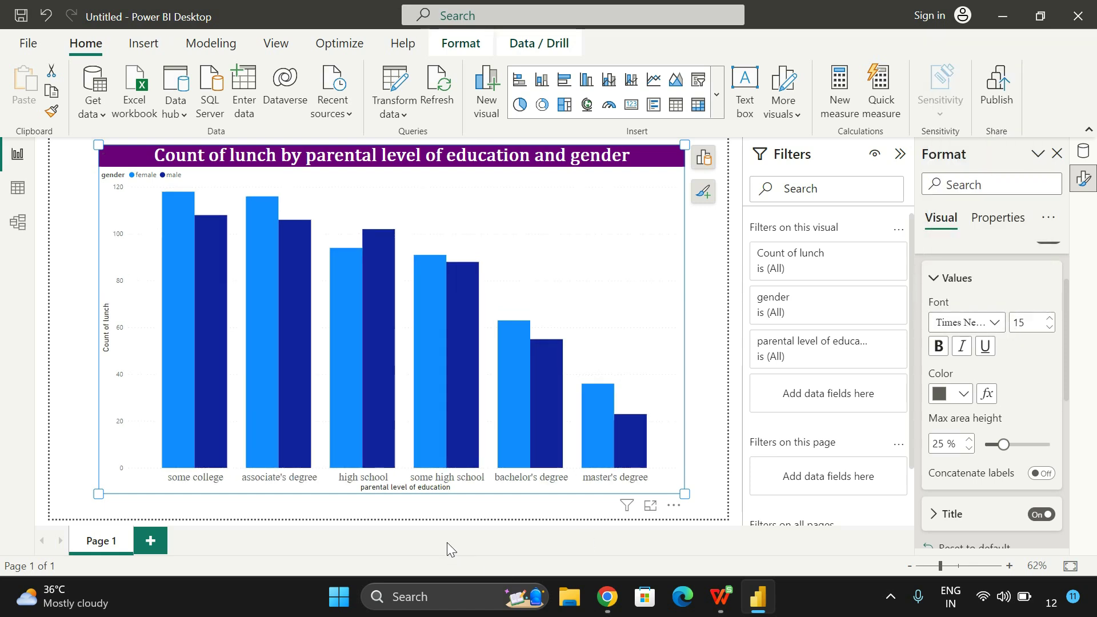
Color the X-axis value labels dark red and make them bold.
left_click(578, 479)
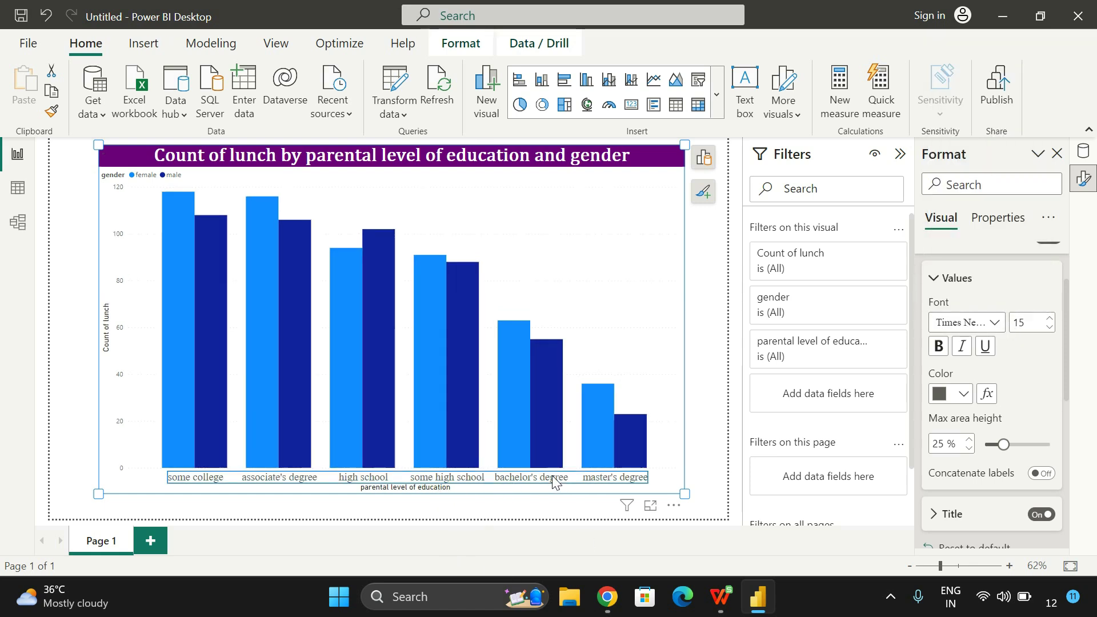
left_click(660, 363)
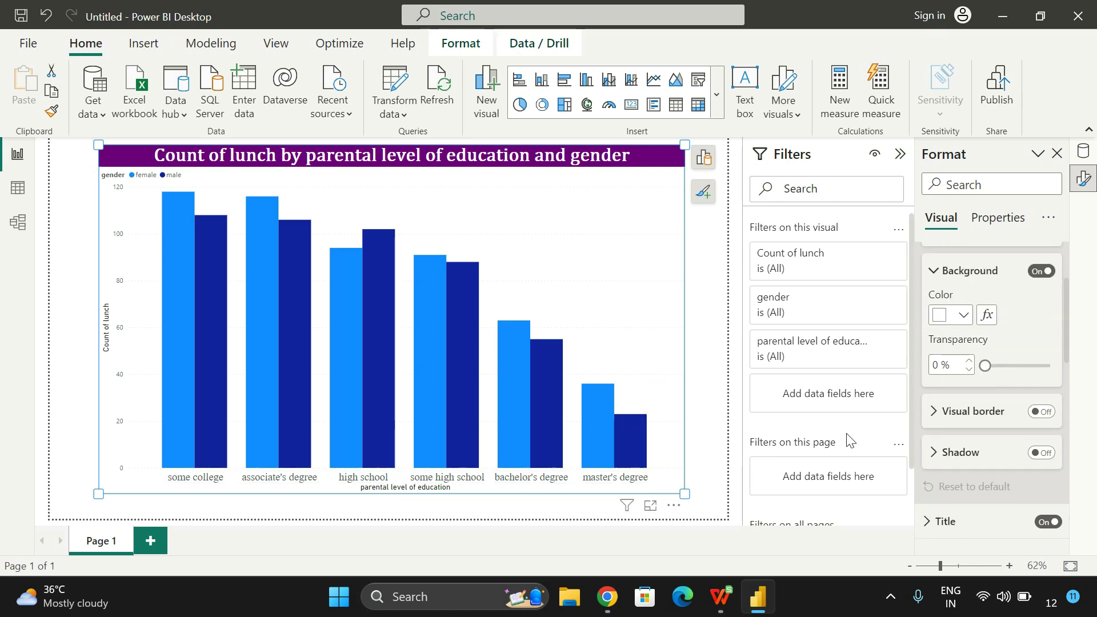
left_click(935, 385)
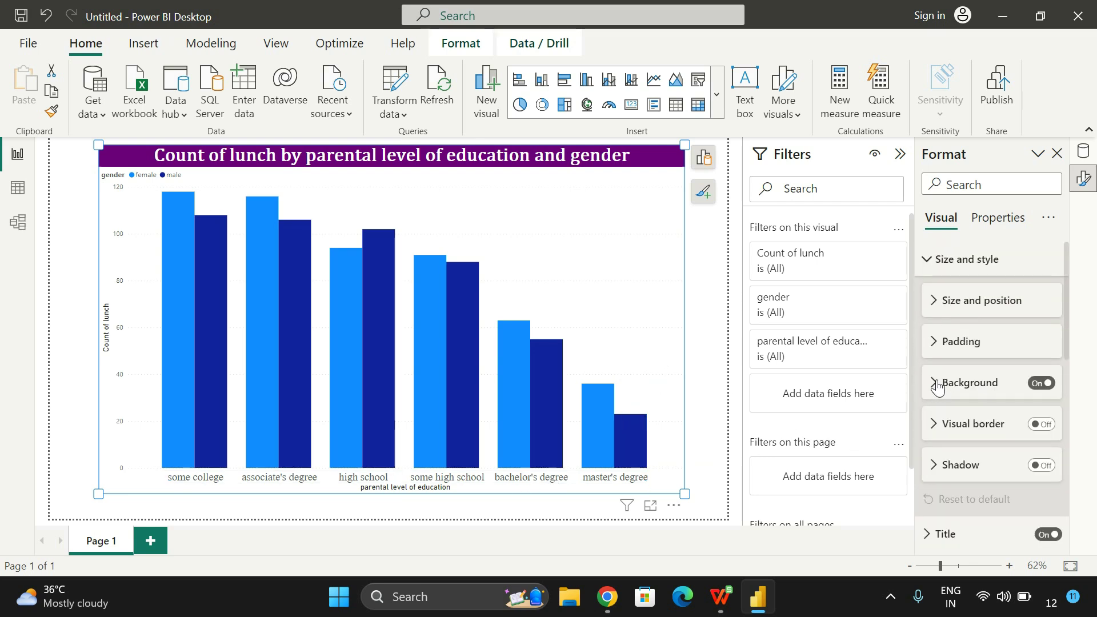
left_click(931, 267)
left_click(931, 329)
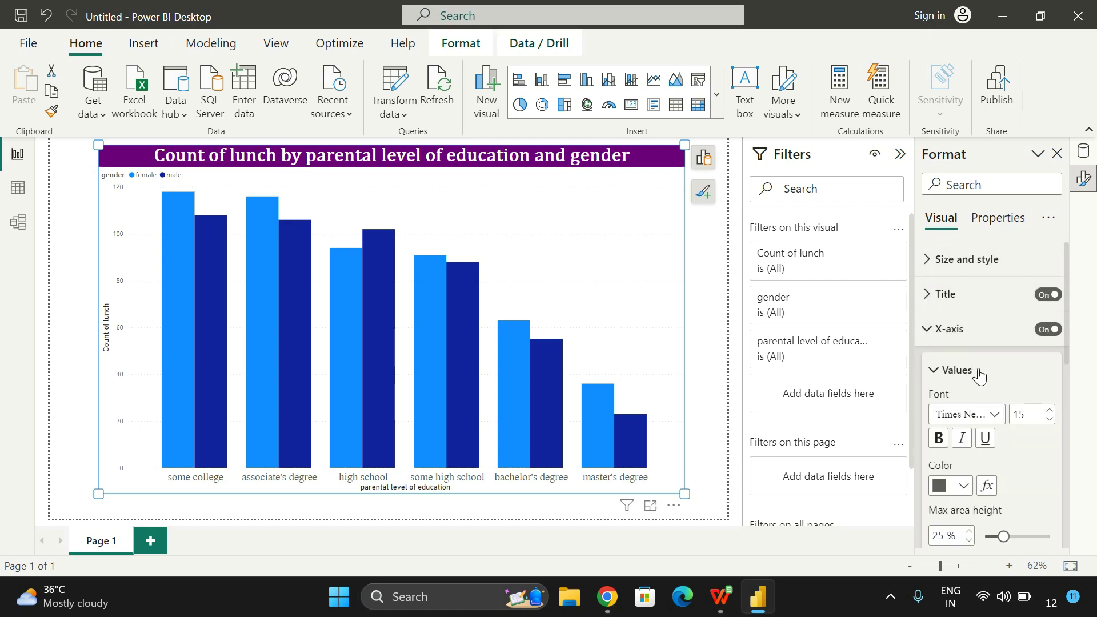
left_click(964, 394)
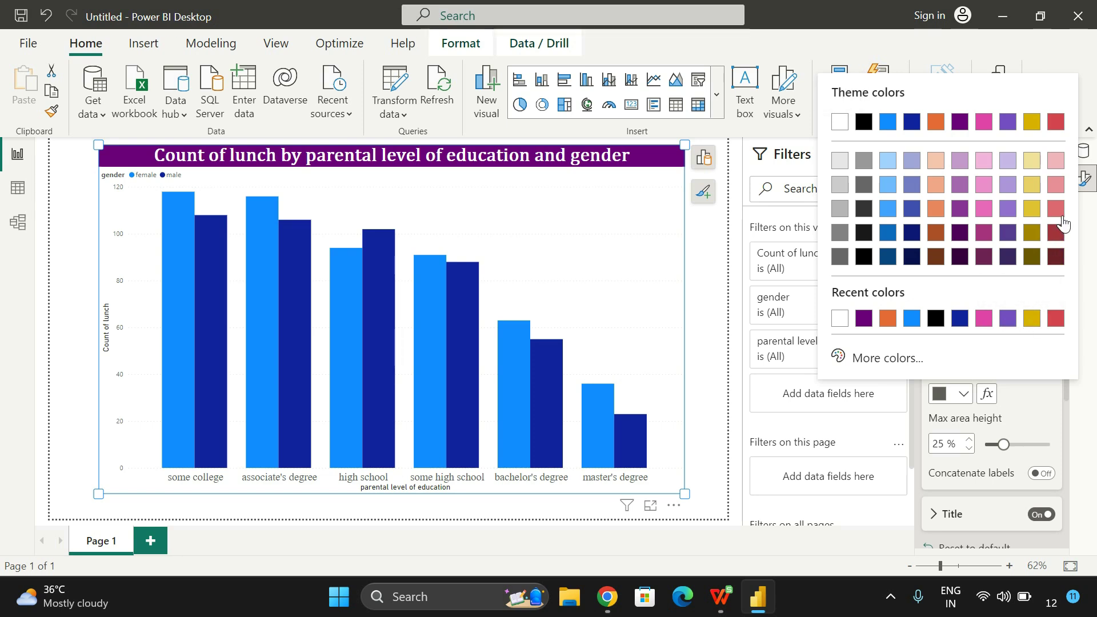
left_click(1057, 236)
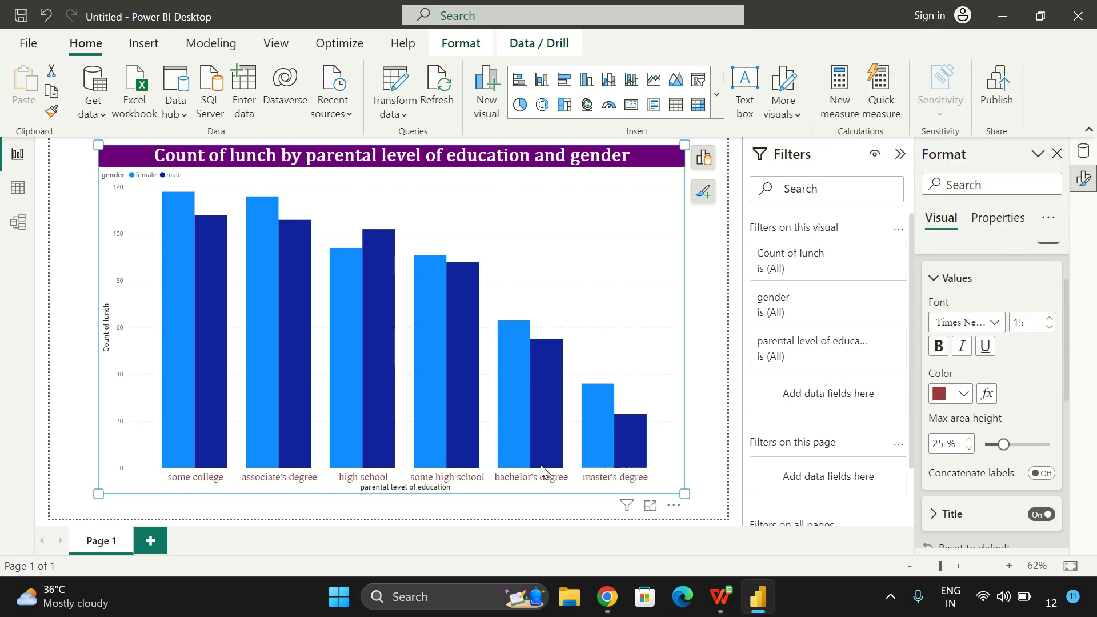
left_click(938, 346)
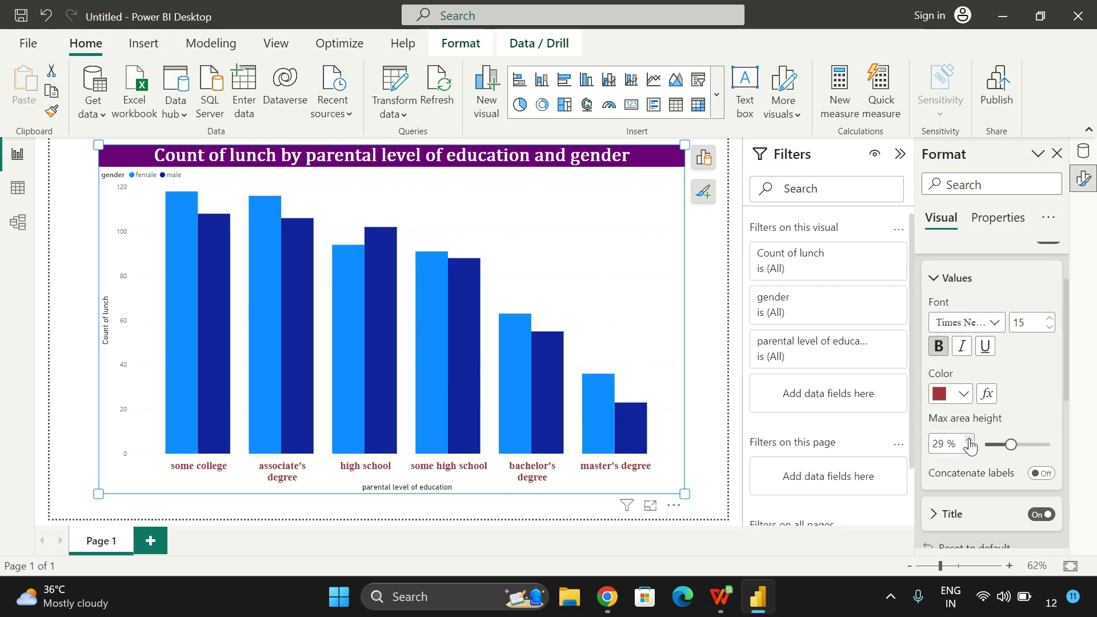
Set the X-axis values' maximum area height to 30 % and collapse the values settings.
left_click(970, 441)
scroll(962, 444, "down", 3)
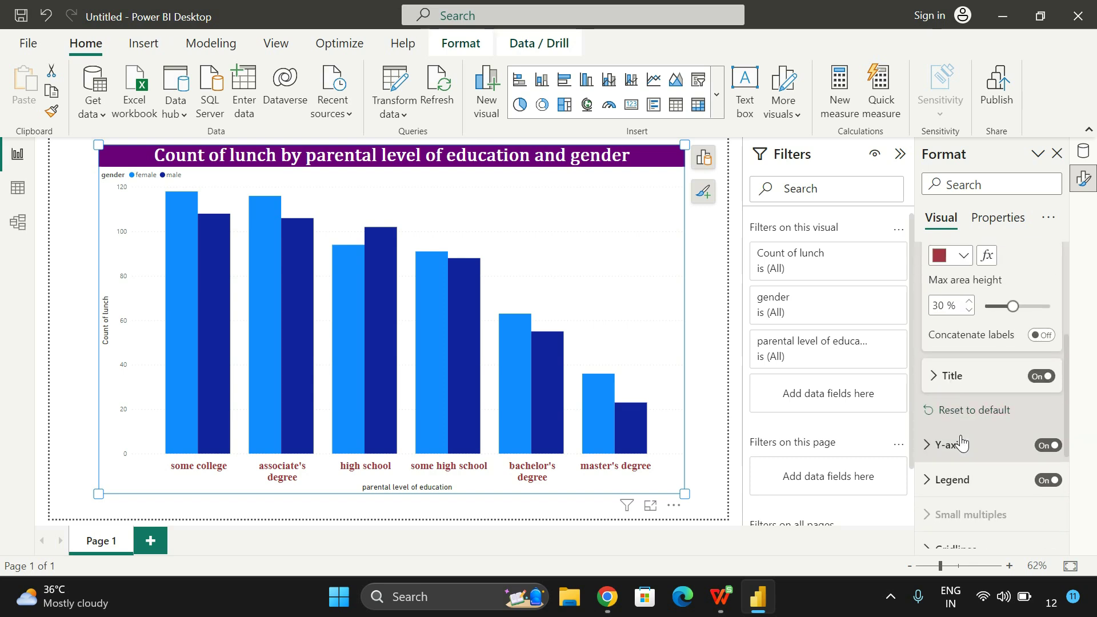
scroll(963, 440, "up", 3)
left_click(933, 280)
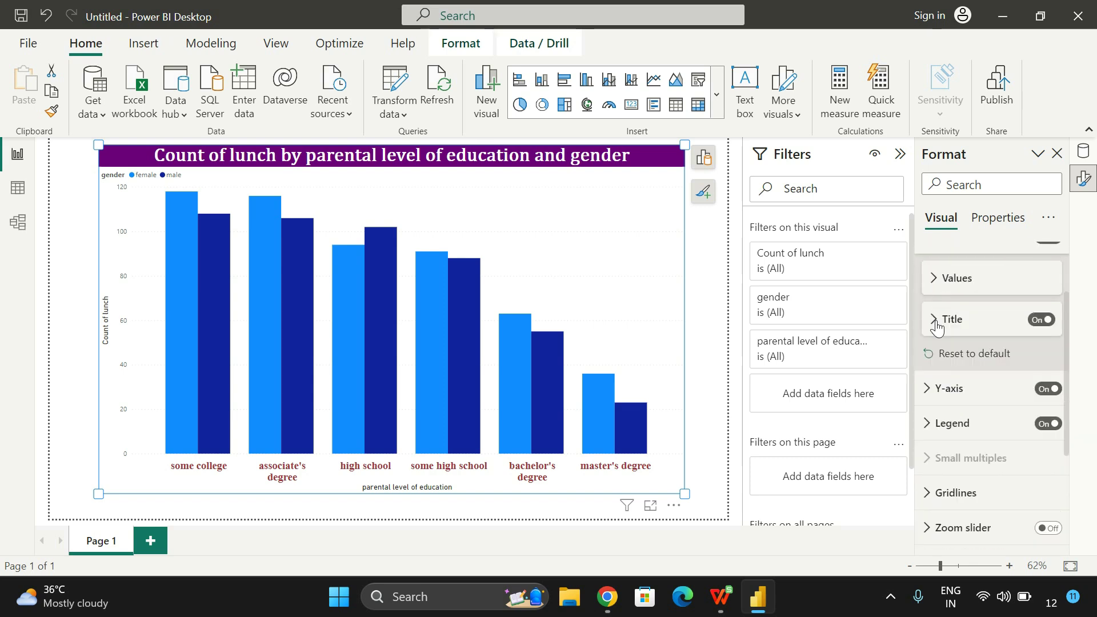
Set the X-axis title's font size to 22.
scroll(937, 327, "up", 1)
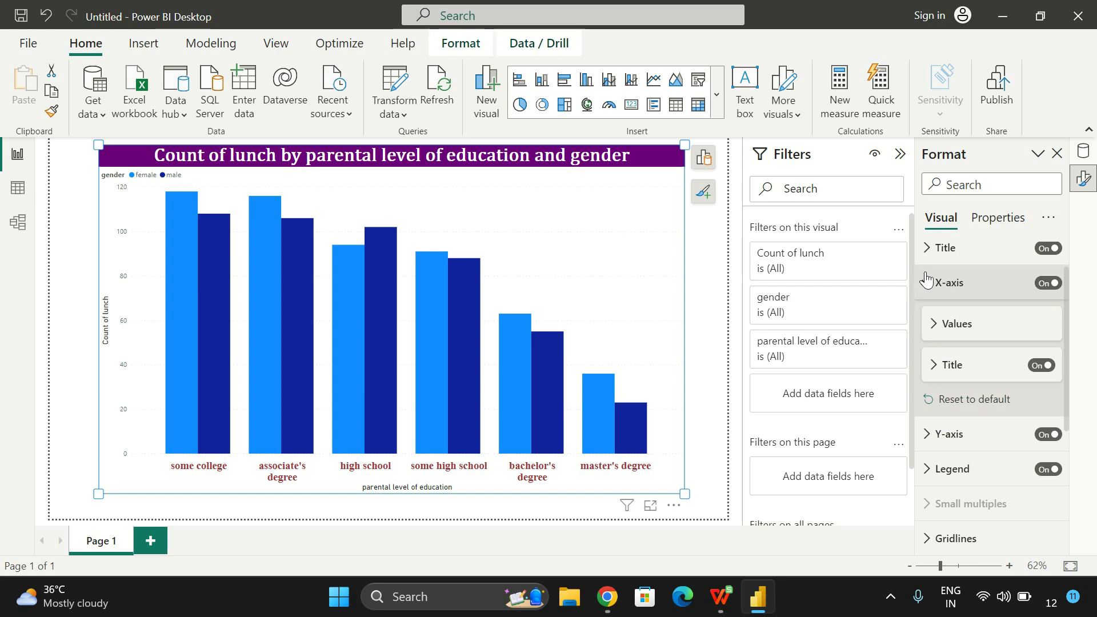
left_click(937, 363)
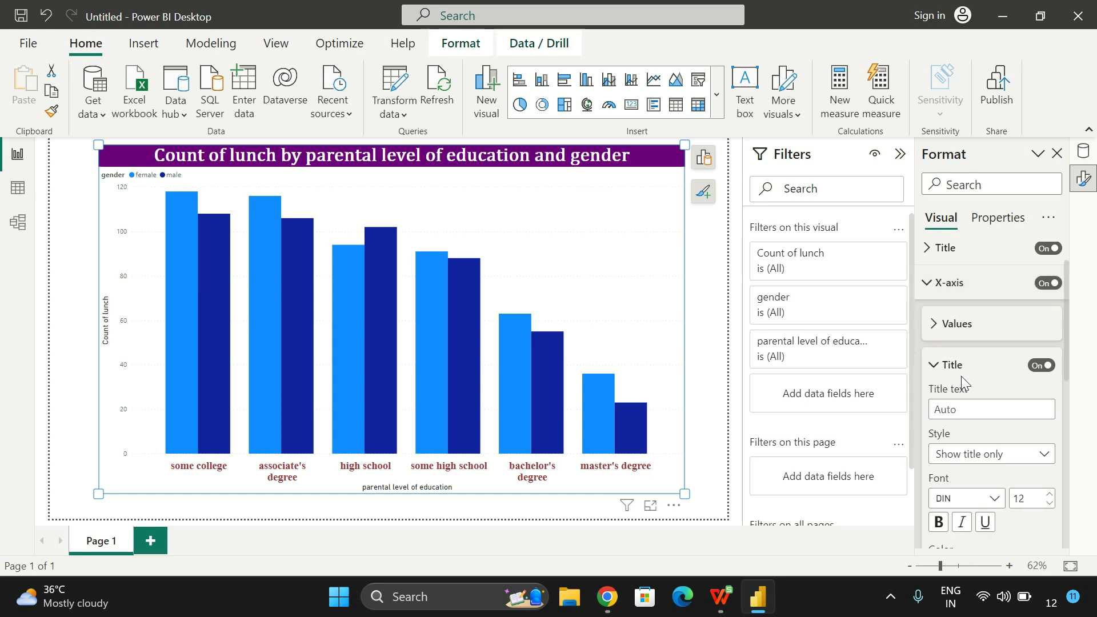
scroll(961, 376, "down", 3)
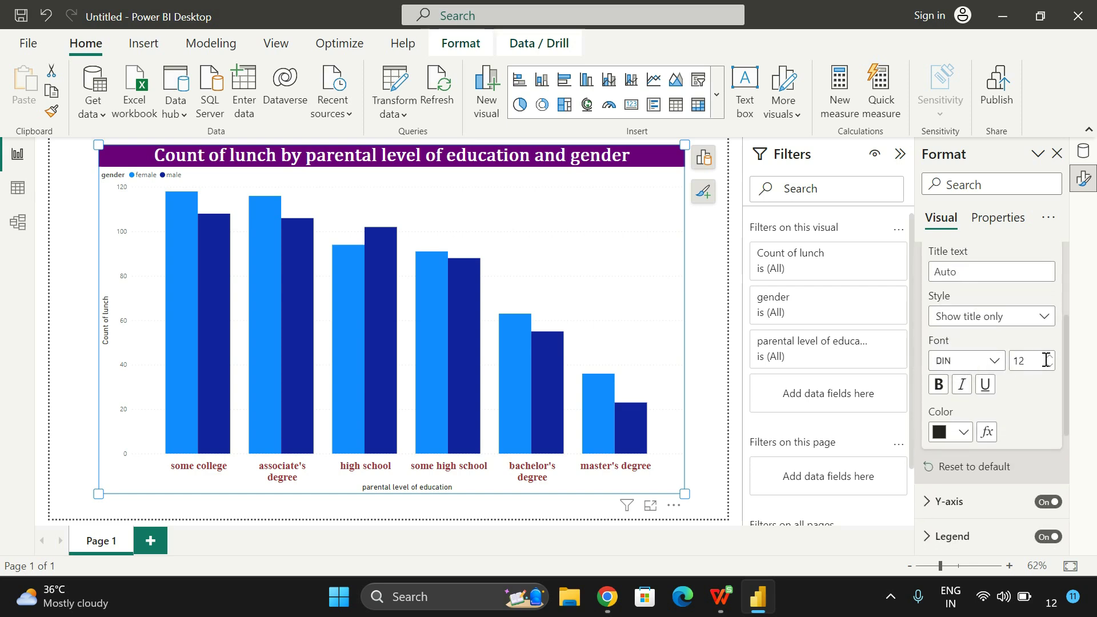
left_click(1049, 358)
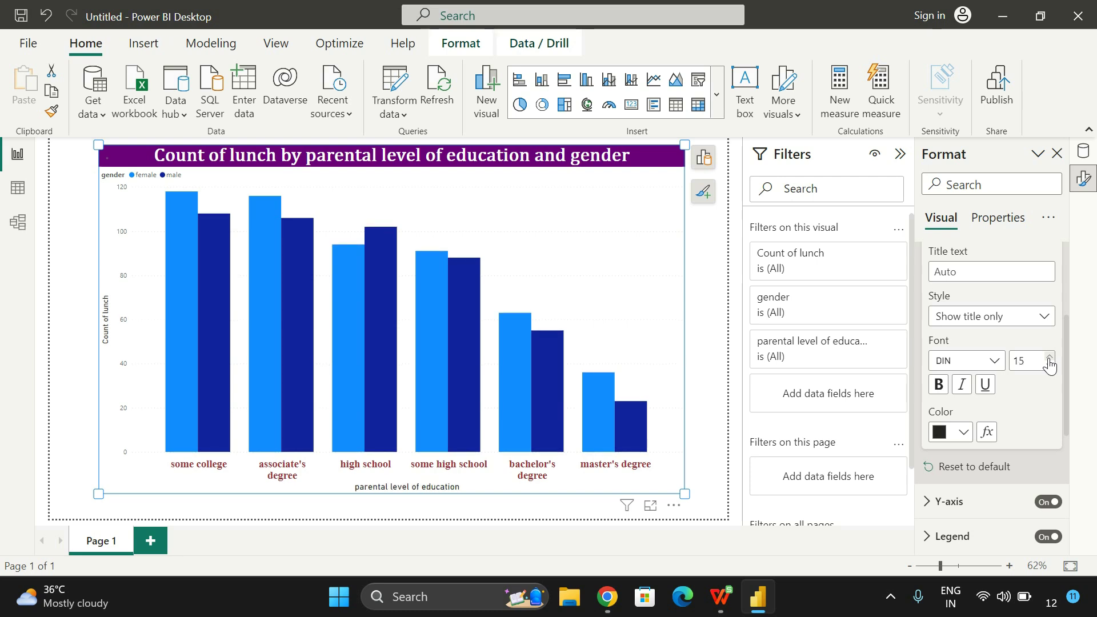
left_click(1048, 358)
left_click(1049, 359)
left_click(1049, 359)
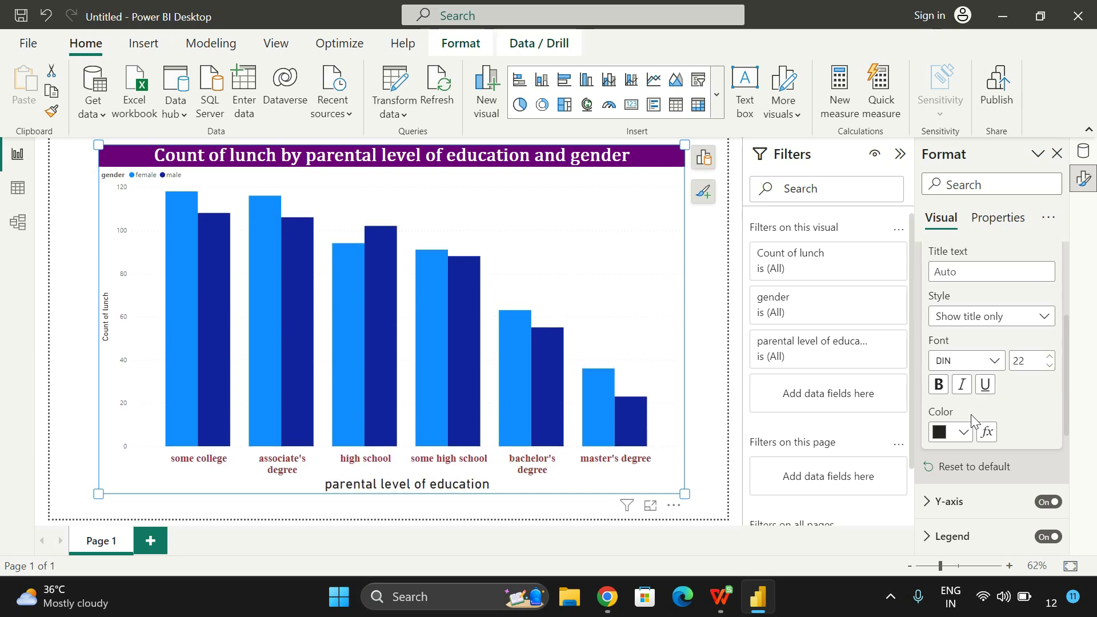
Make the X-axis title bold and orange, and collapse the X-axis settings.
left_click(938, 383)
left_click(949, 432)
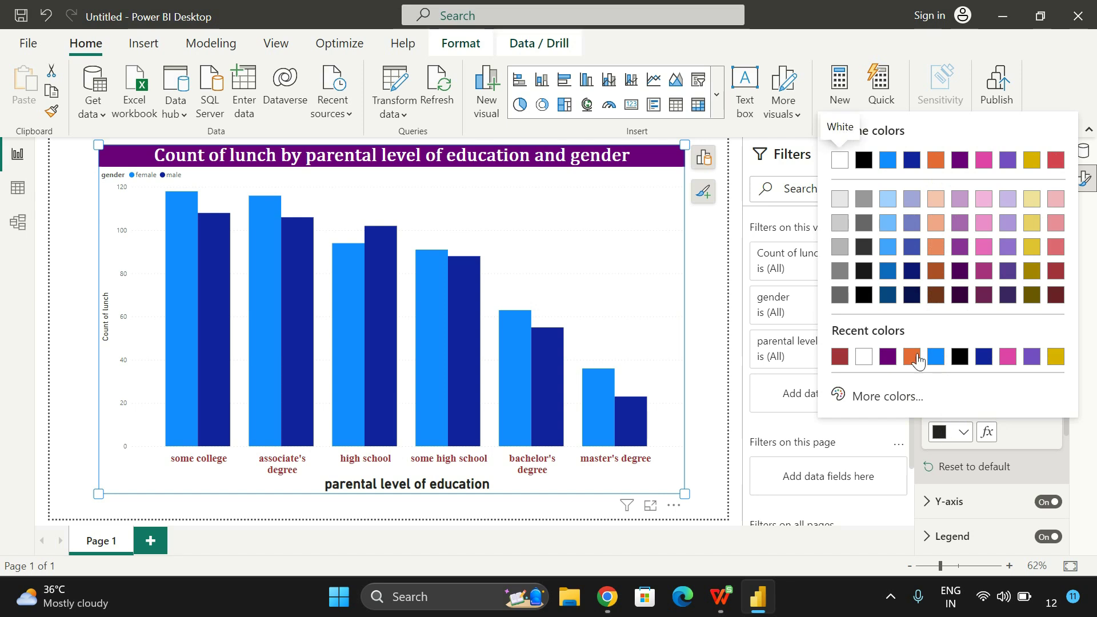
left_click(912, 360)
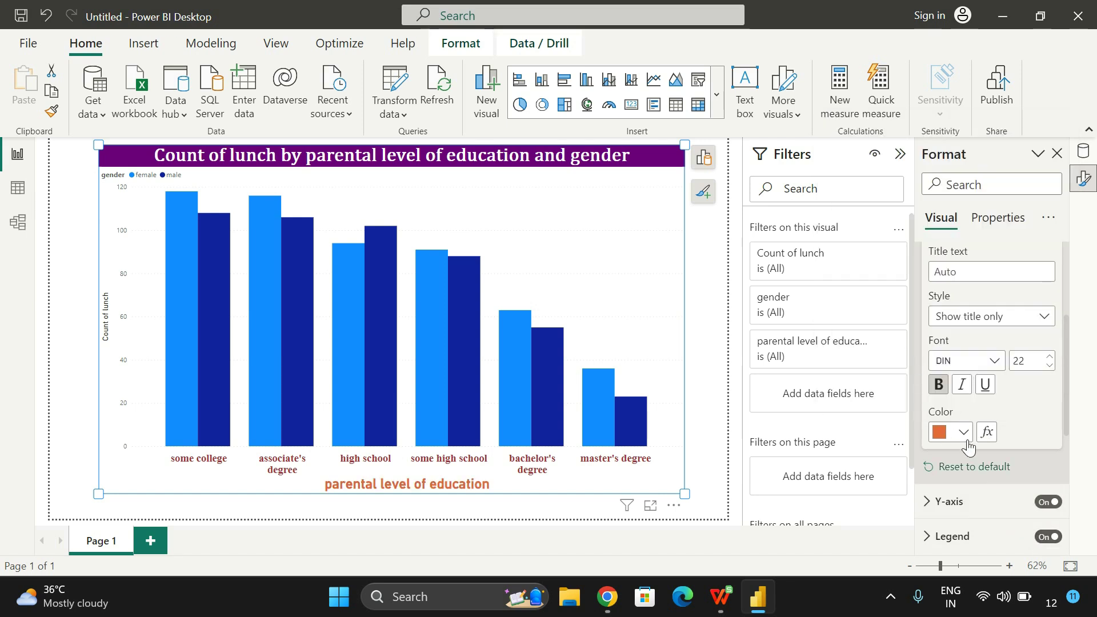
scroll(965, 370, "up", 3)
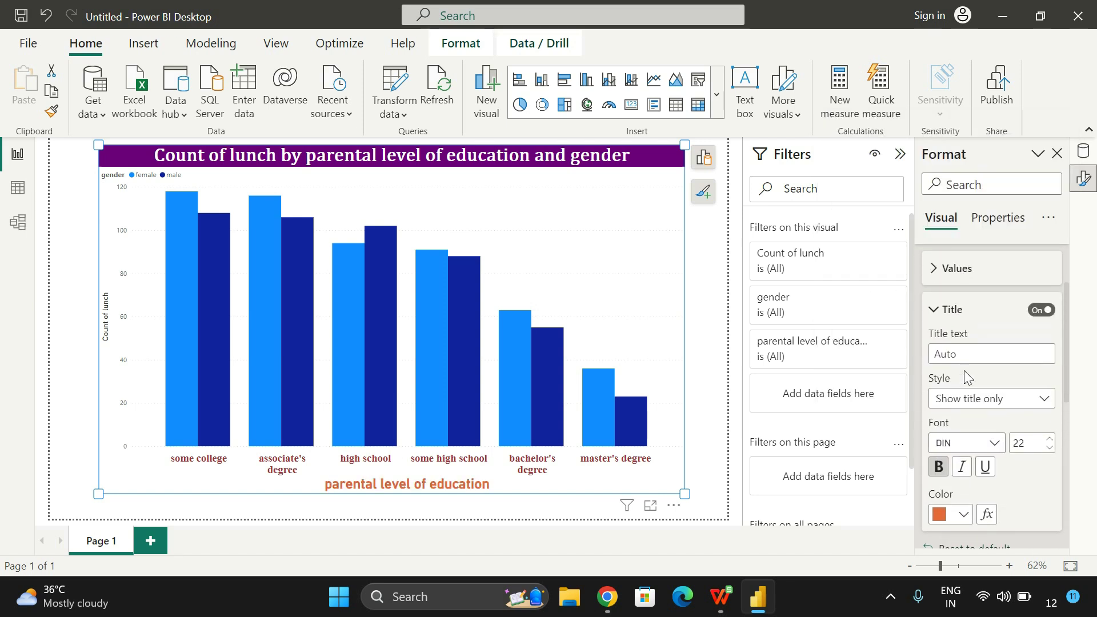
left_click(934, 326)
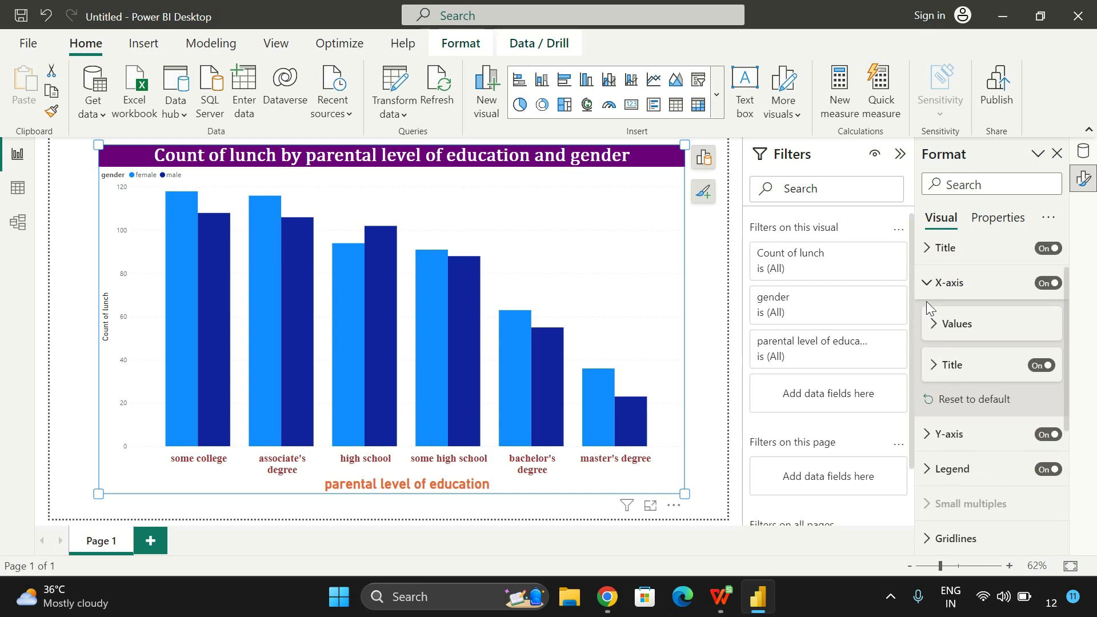
left_click(928, 282)
Expand the Y-axis settings of the chart down to the range options.
left_click(926, 320)
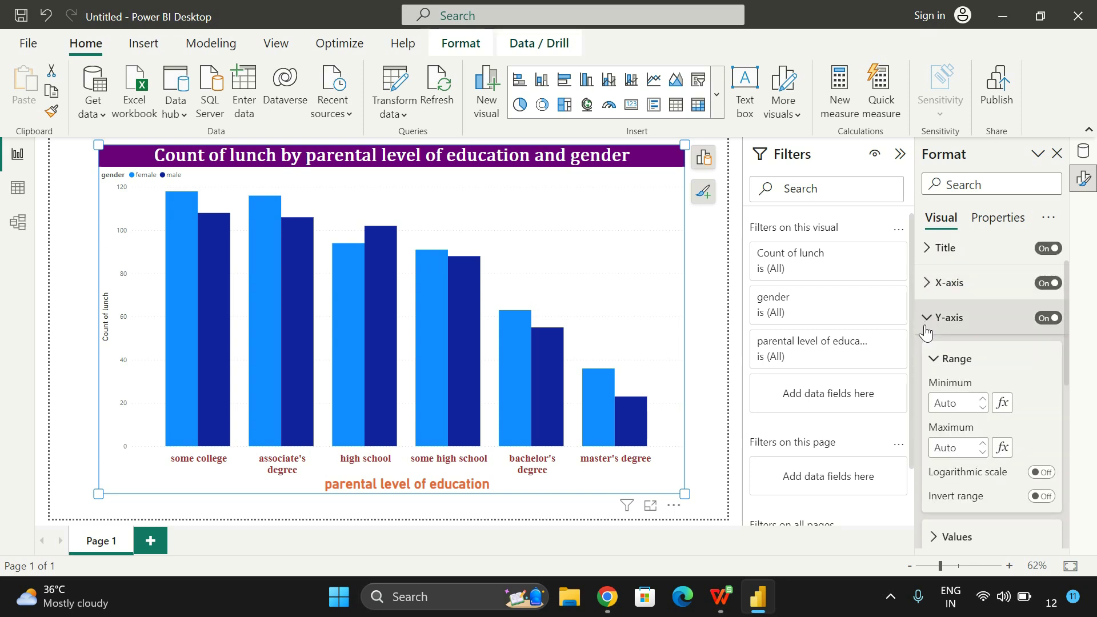
scroll(979, 422, "down", 3)
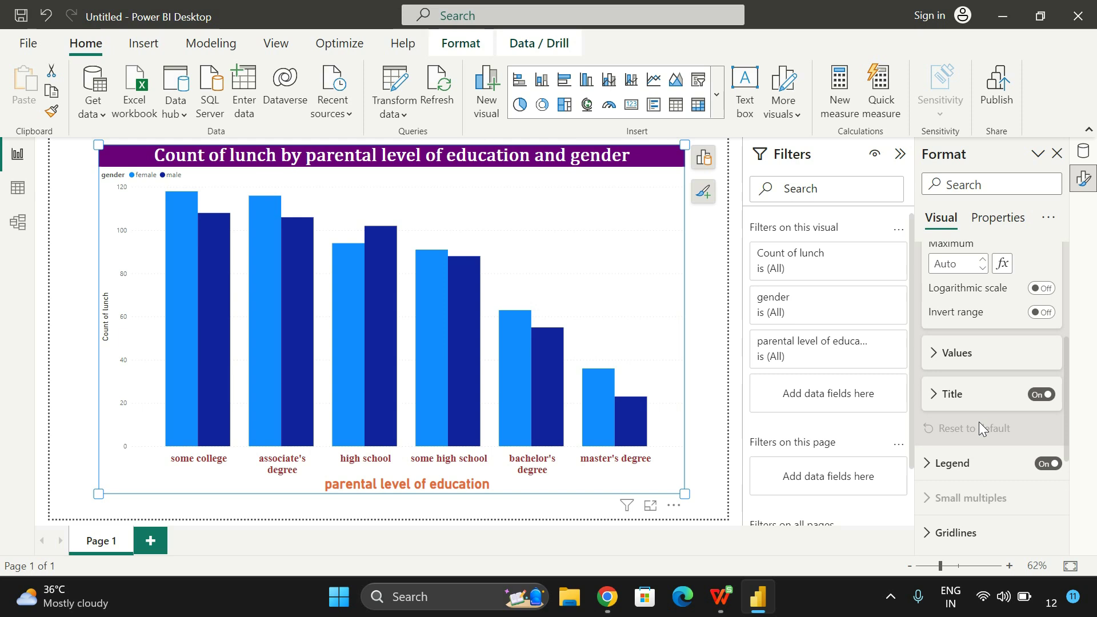
scroll(978, 422, "up", 2)
scroll(980, 412, "up", 1)
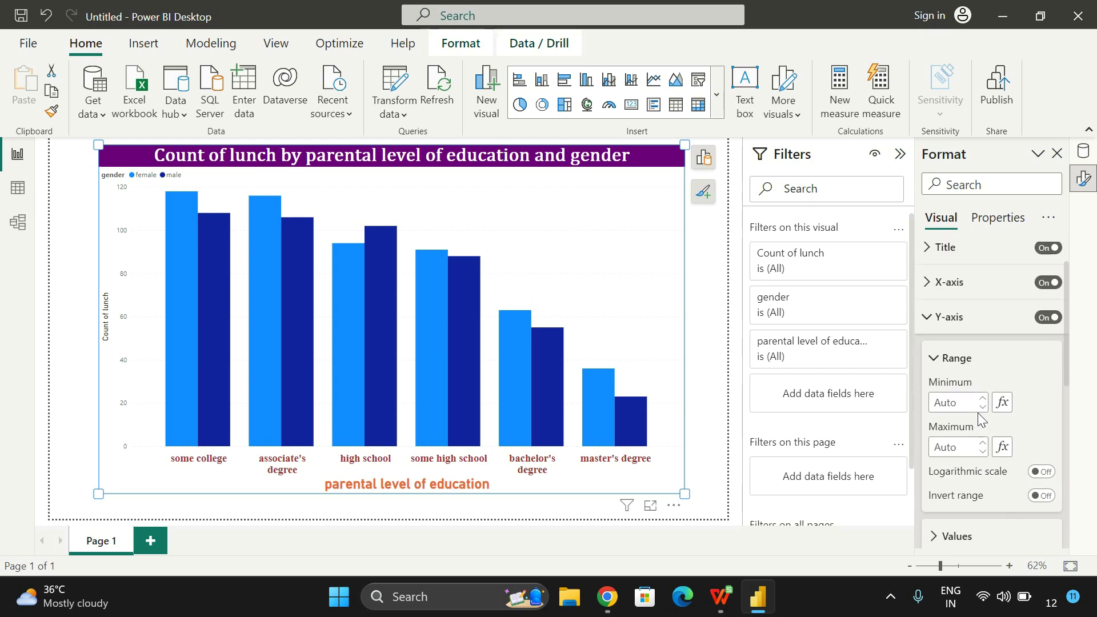
scroll(978, 413, "down", 1)
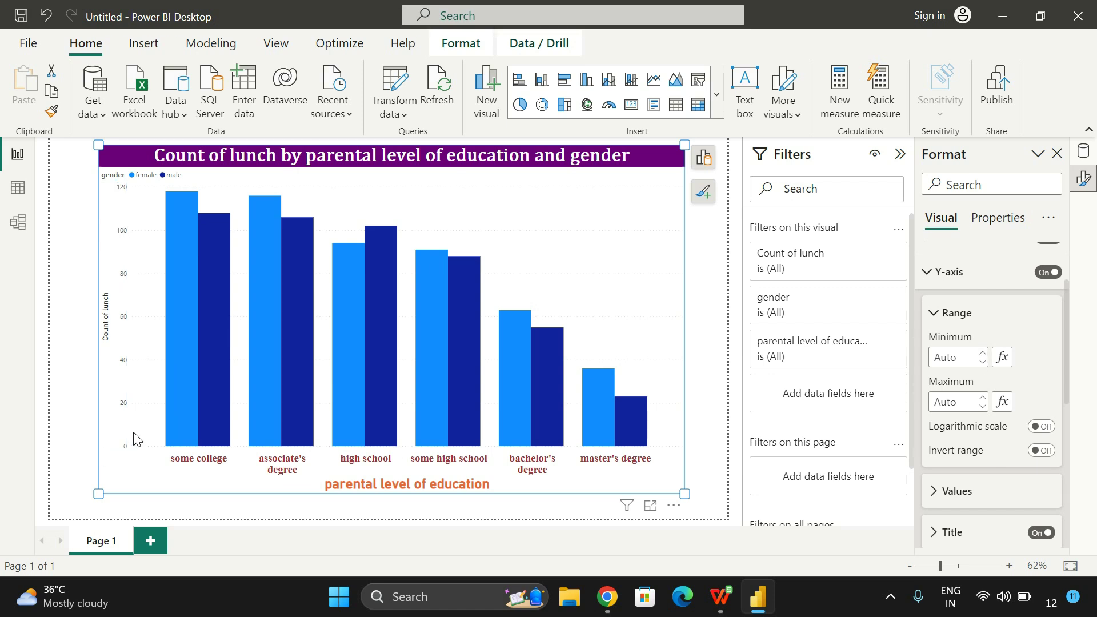
Try a minimum of -5 for the Y-axis range.
left_click(983, 354)
left_click(982, 361)
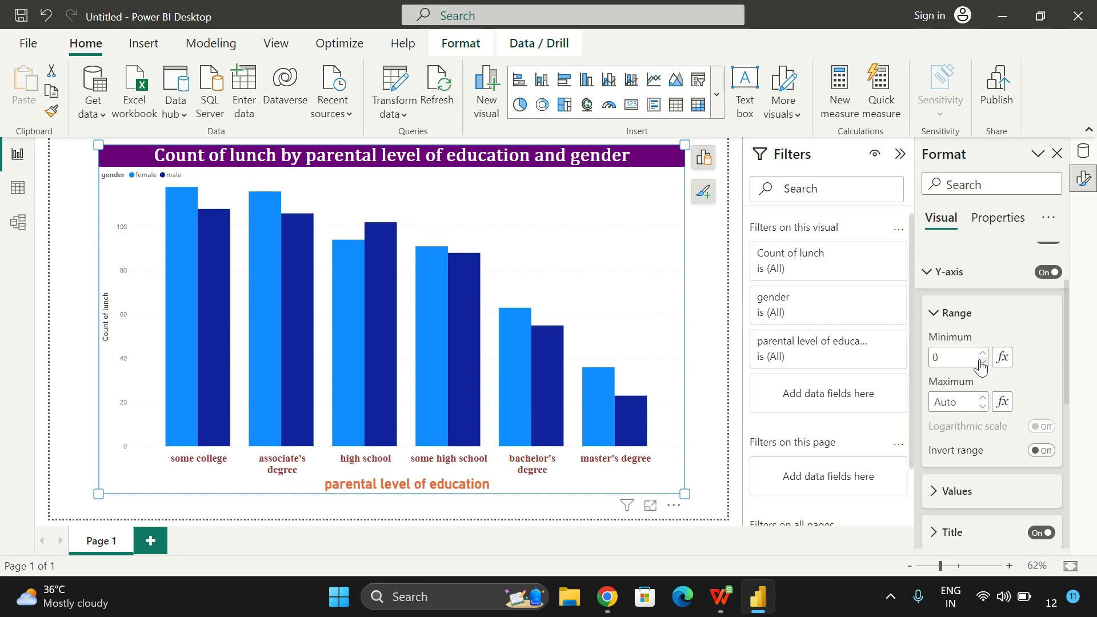
left_click(982, 361)
left_click(982, 361)
left_click(982, 361)
left_click(982, 361)
left_click(983, 361)
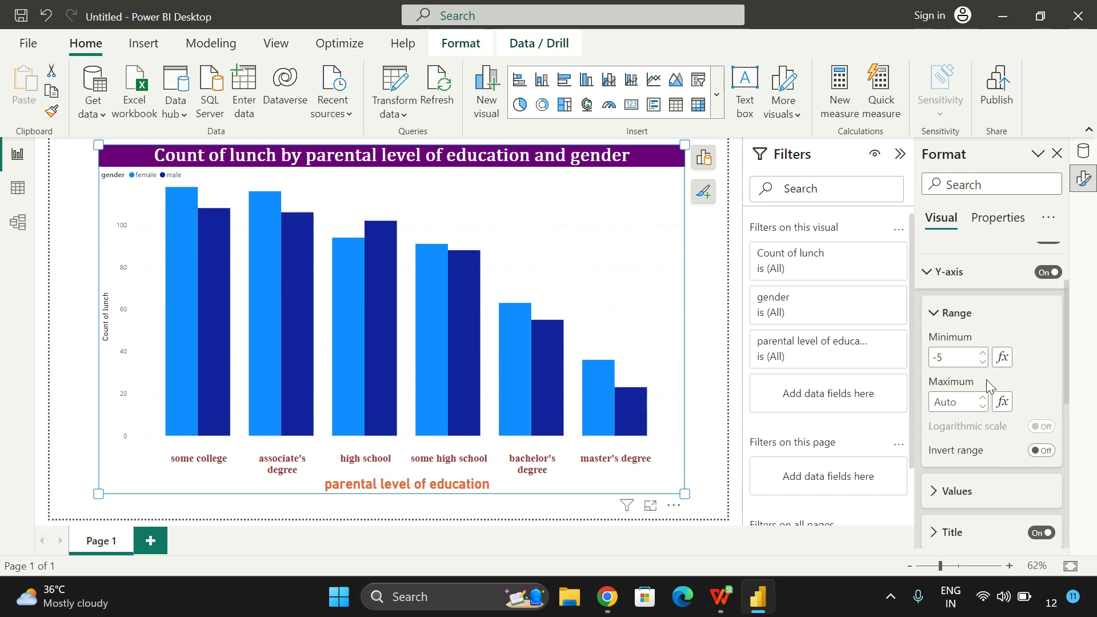
Set the Y-axis range's minimum to 0.
left_click(983, 353)
left_click(983, 354)
left_click(983, 353)
left_click(983, 353)
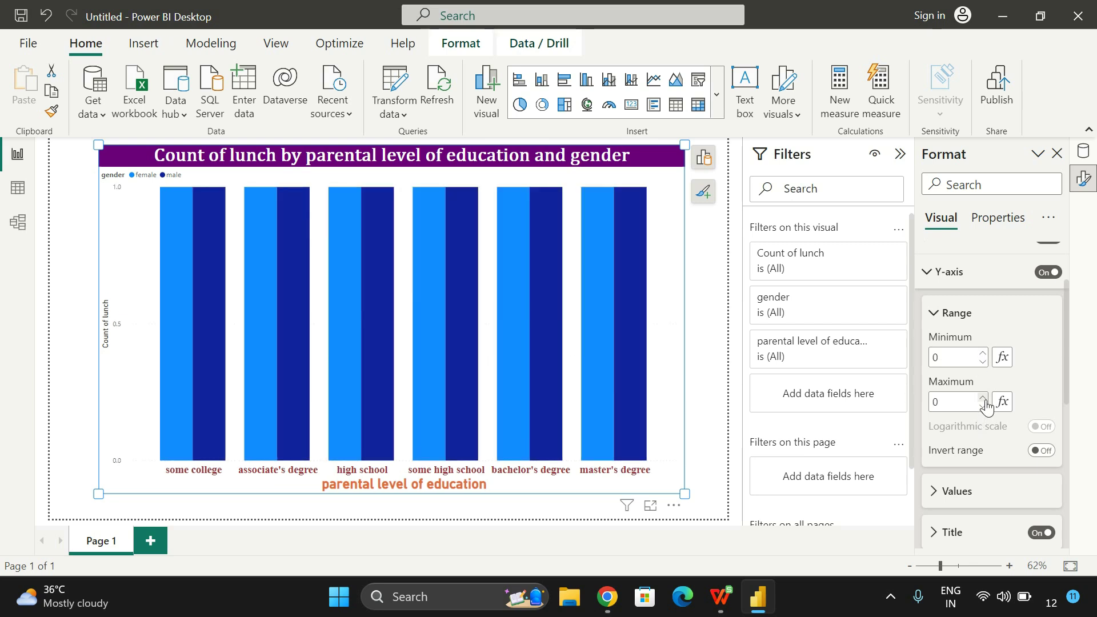
Try a maximum of 2 for the Y-axis range and return it to 0.
left_click(983, 398)
left_click(983, 399)
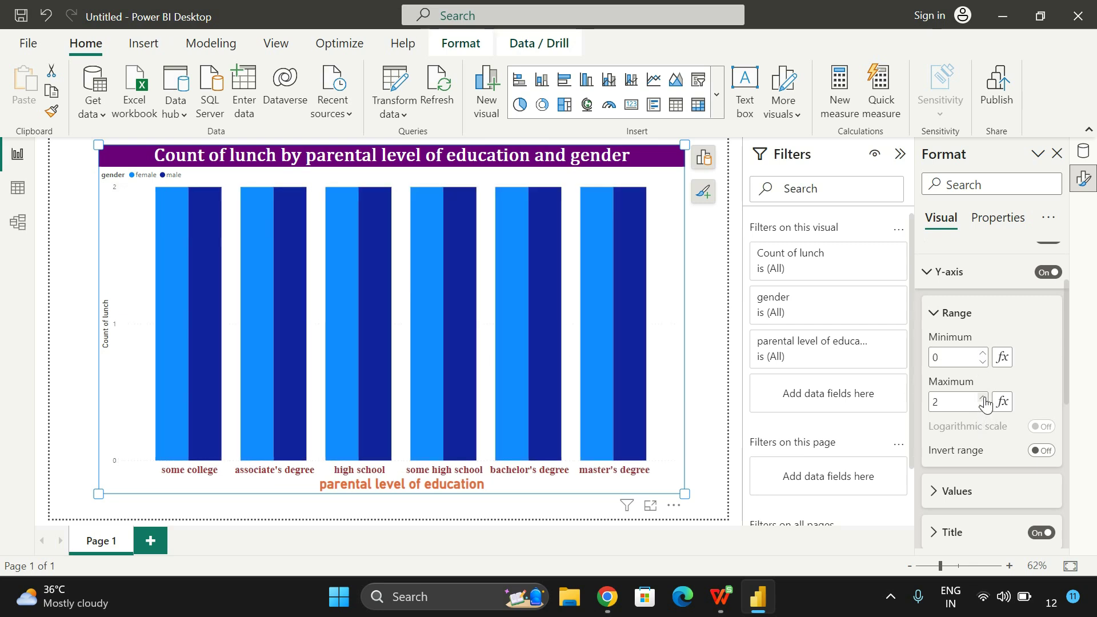
left_click(982, 399)
left_click(982, 407)
left_click(983, 407)
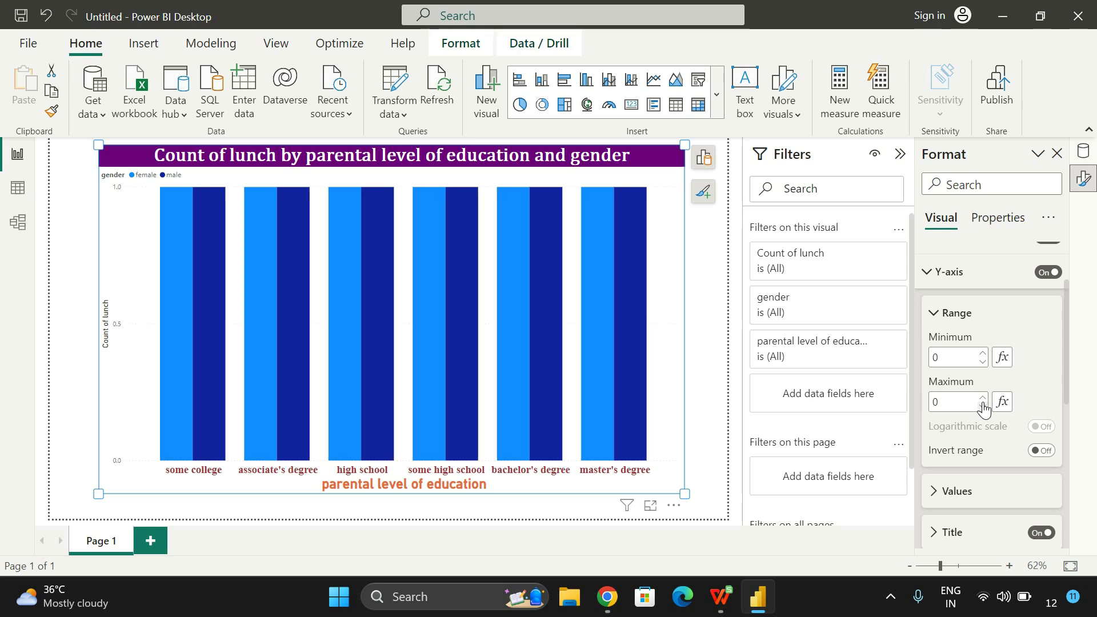
Try a minimum of -1 for the Y-axis range and return it to 0.
left_click(980, 365)
left_click(982, 354)
left_click(983, 361)
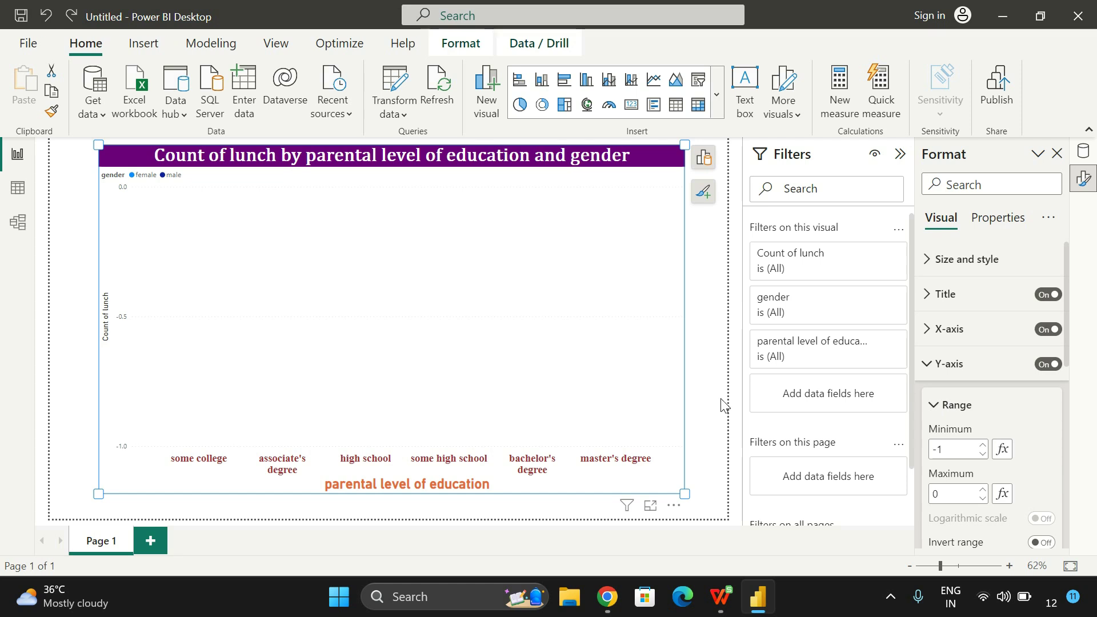
left_click(960, 448)
left_click(983, 444)
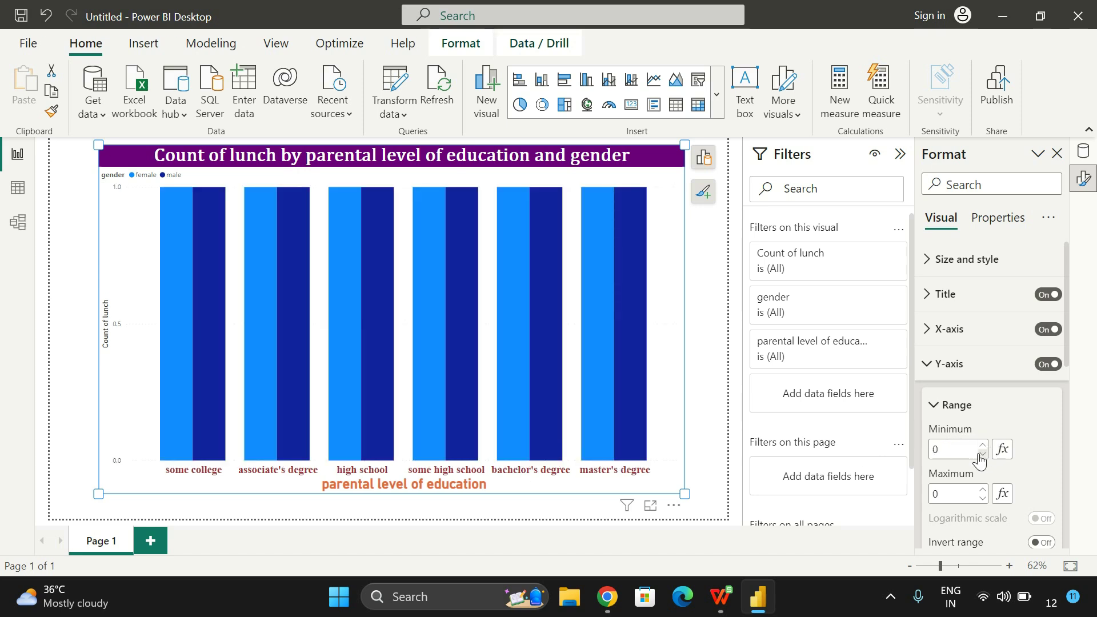
left_click(981, 454)
left_click(983, 444)
Set the Y-axis range's maximum to 120.
left_click(978, 498)
type("12")
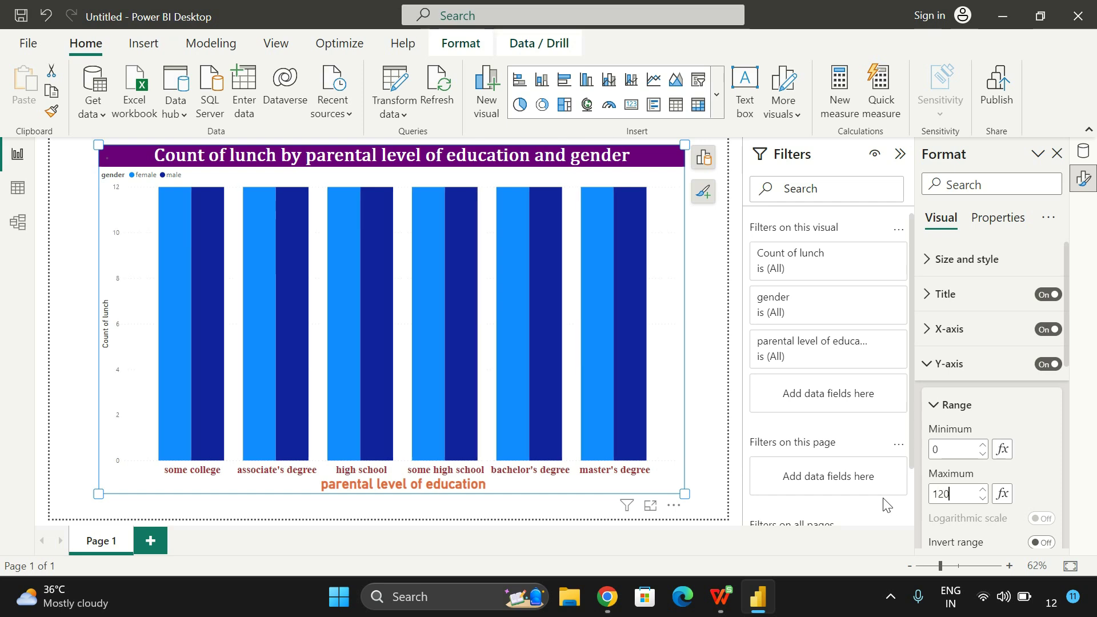
left_click(77, 264)
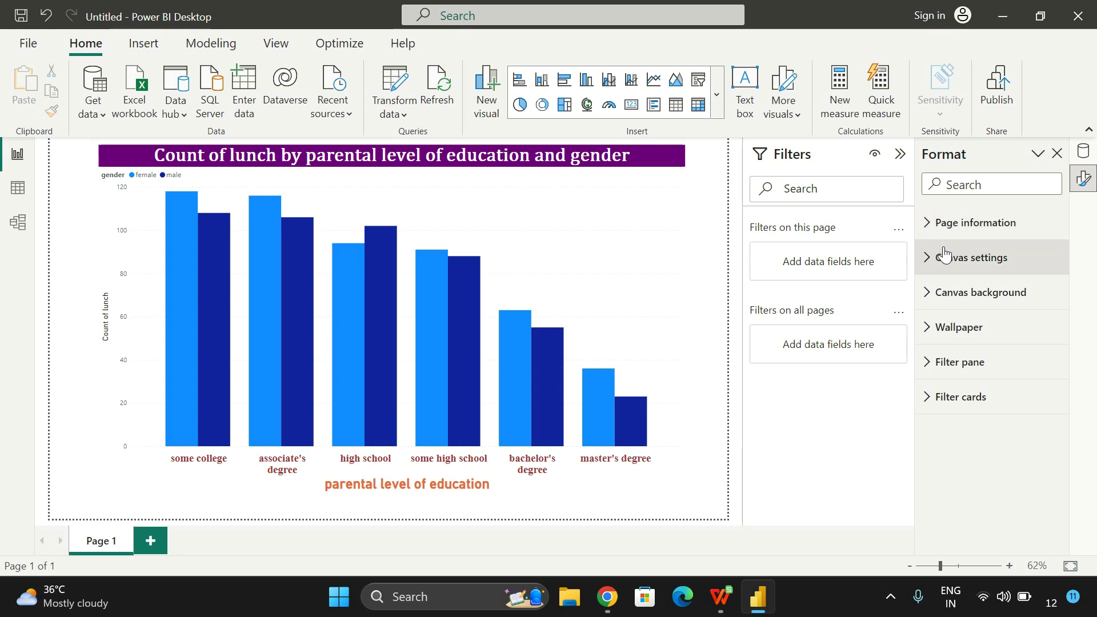
Reselect the column chart and collapse the Y-axis range settings.
left_click(930, 224)
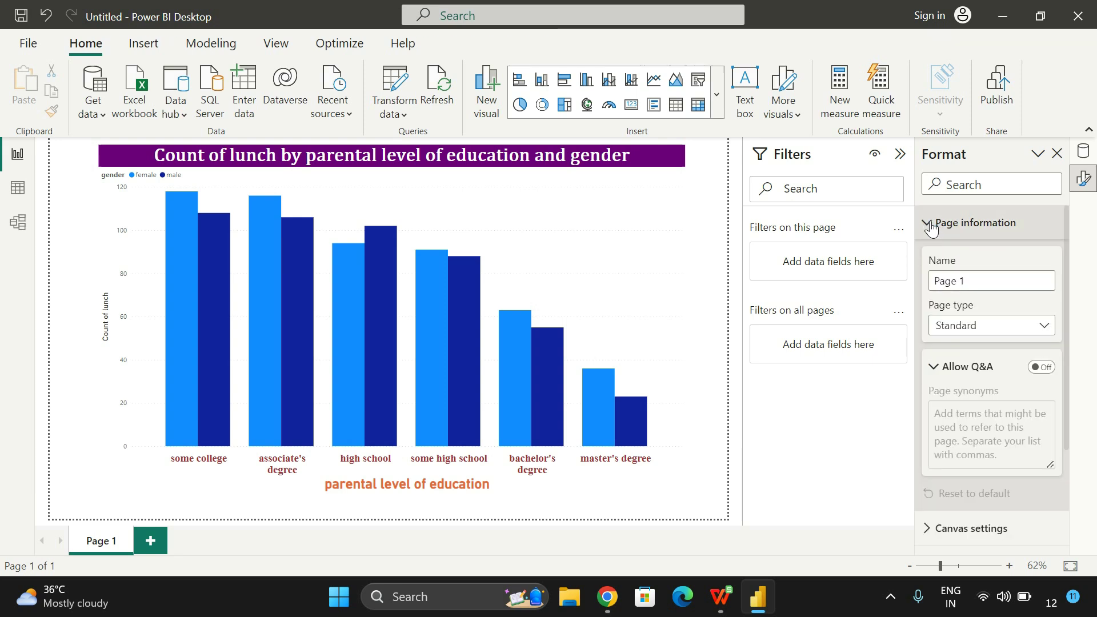
left_click(930, 224)
left_click(594, 233)
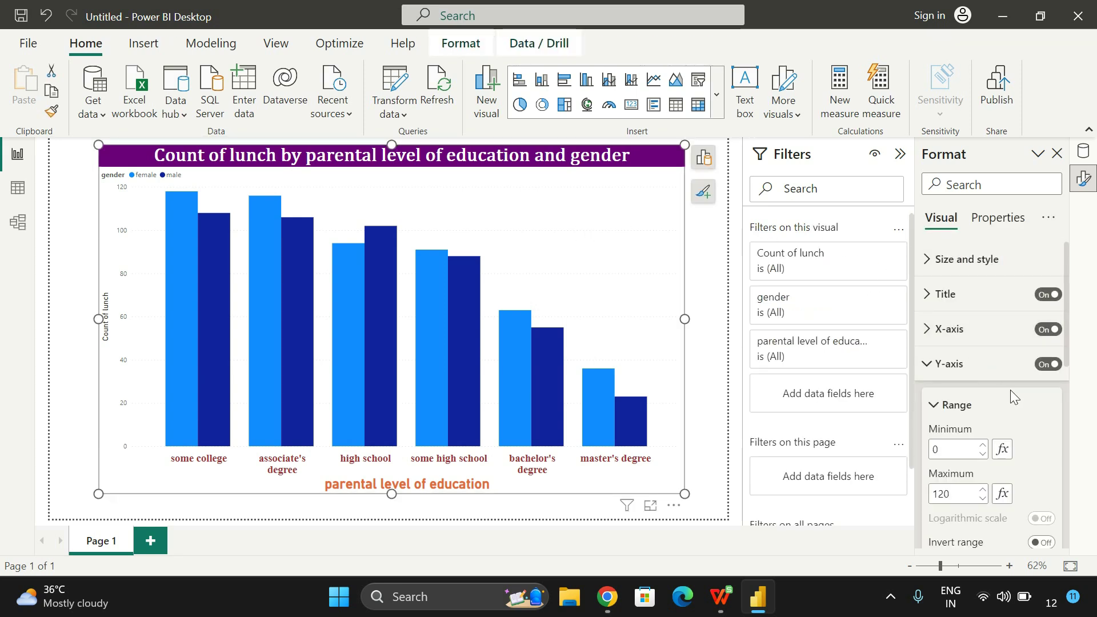
left_click(926, 370)
left_click(921, 375)
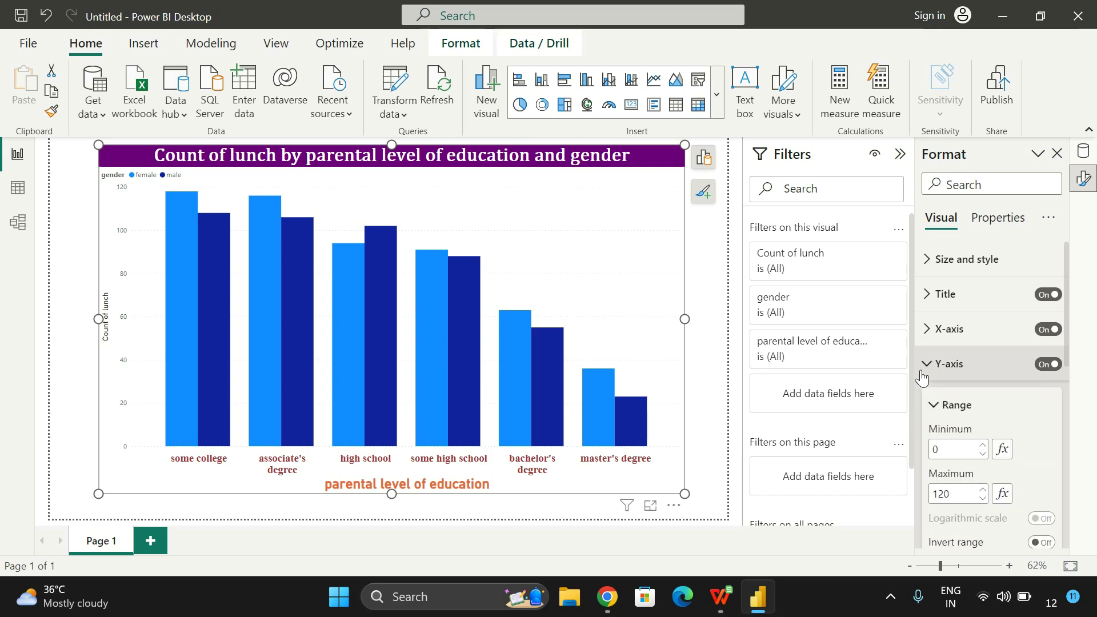
left_click(933, 404)
scroll(932, 403, "down", 1)
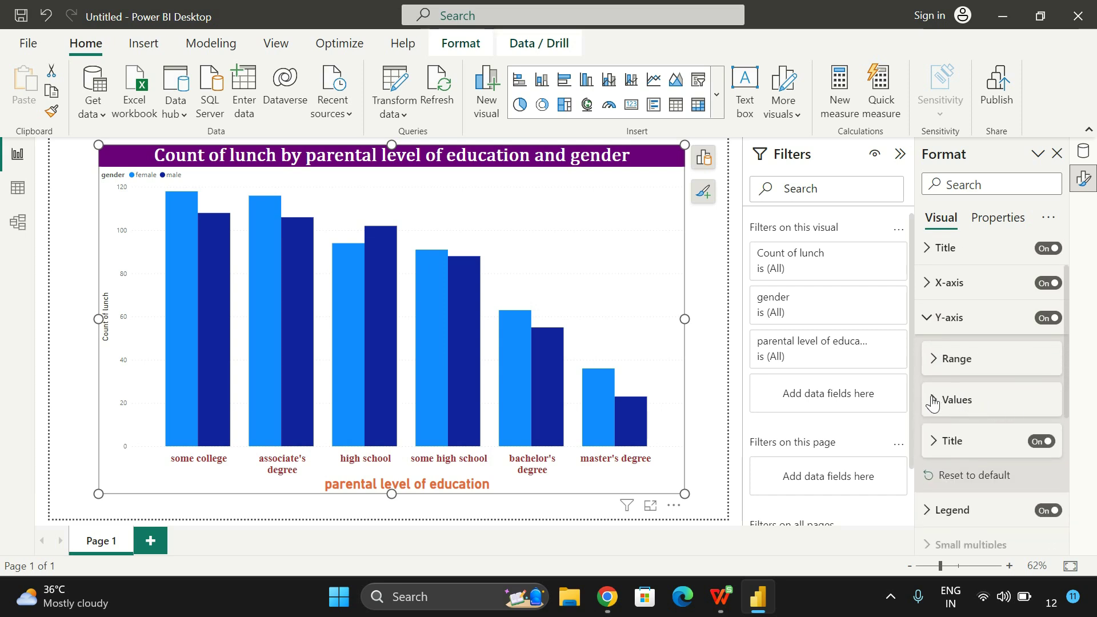
Set the font size of the Y-axis values to 18.
left_click(933, 401)
scroll(932, 414, "down", 3)
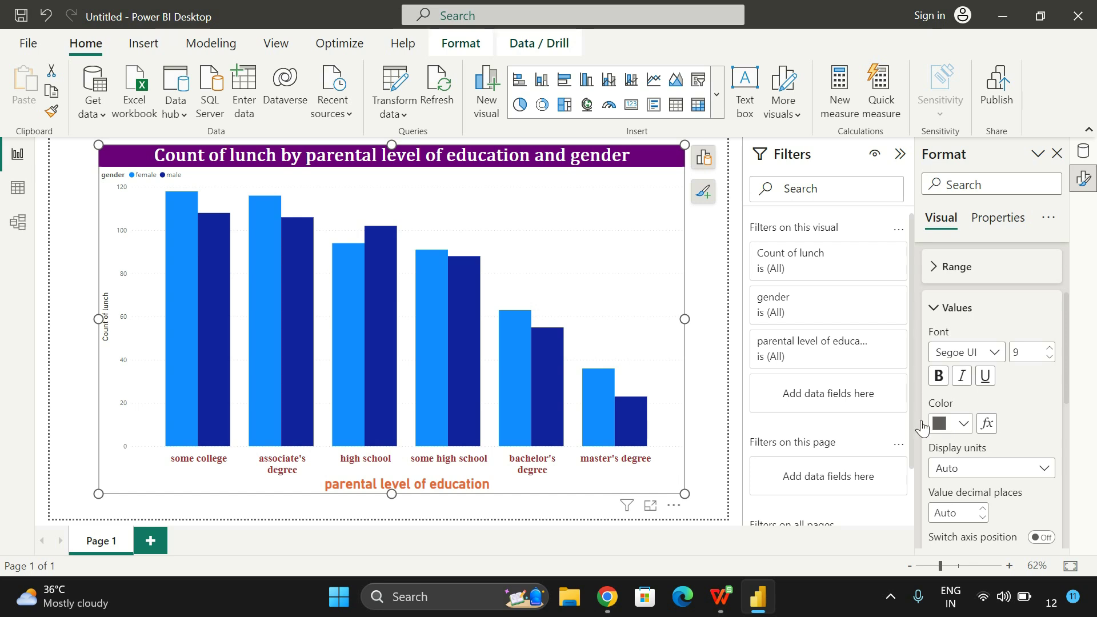
left_click(1050, 348)
left_click(1049, 347)
left_click(1050, 348)
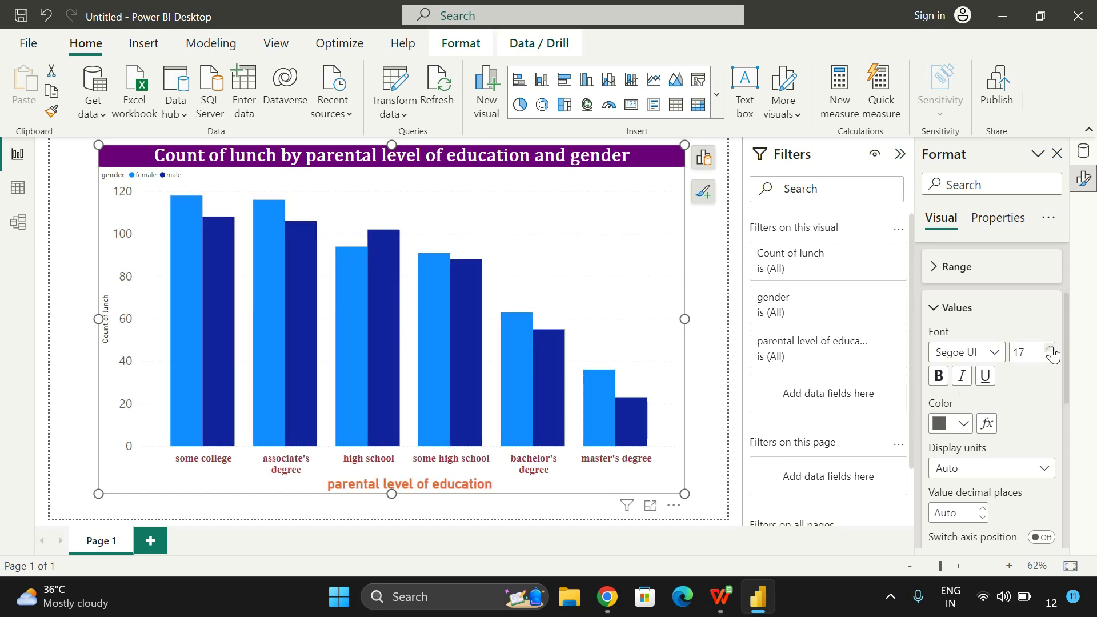
left_click(1049, 348)
Format the Y-axis values in bold brown Tahoma and collapse the values settings.
left_click(993, 353)
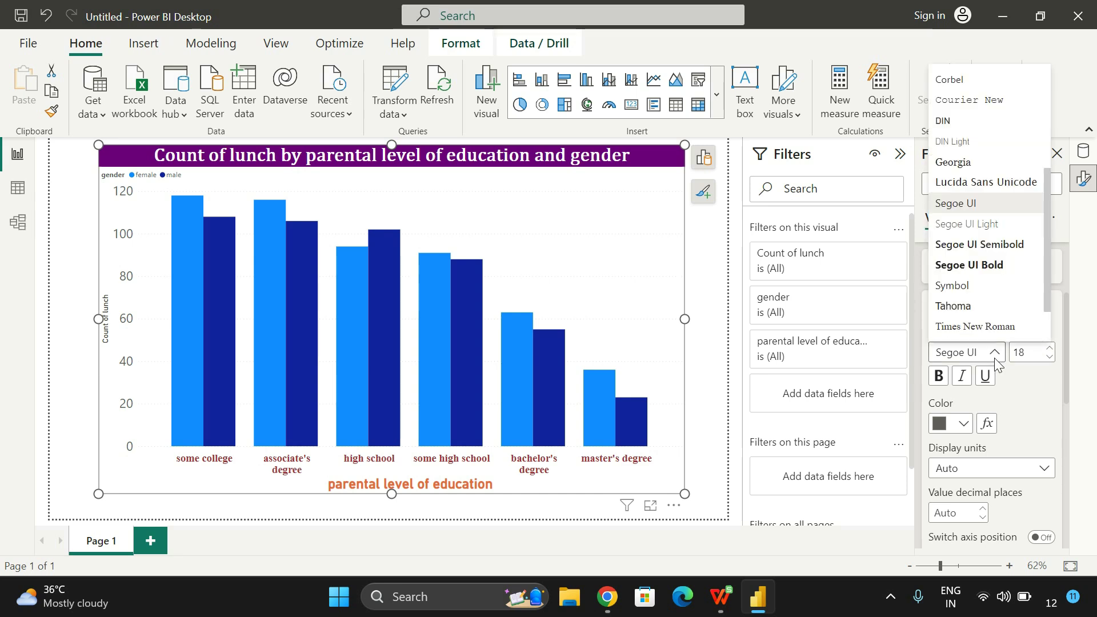
left_click(983, 317)
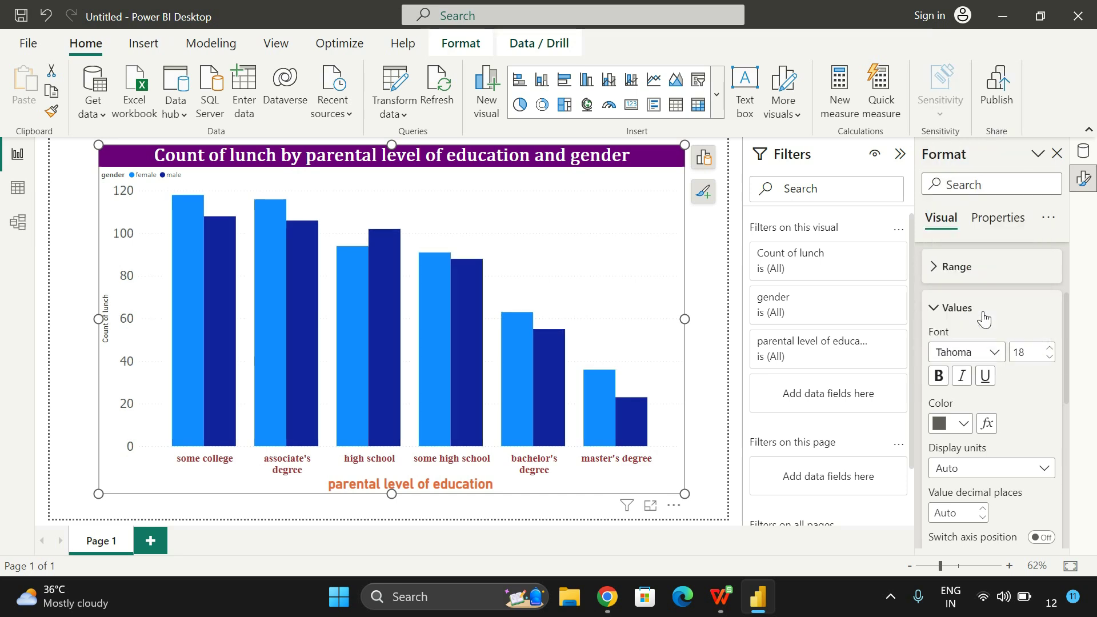
left_click(949, 421)
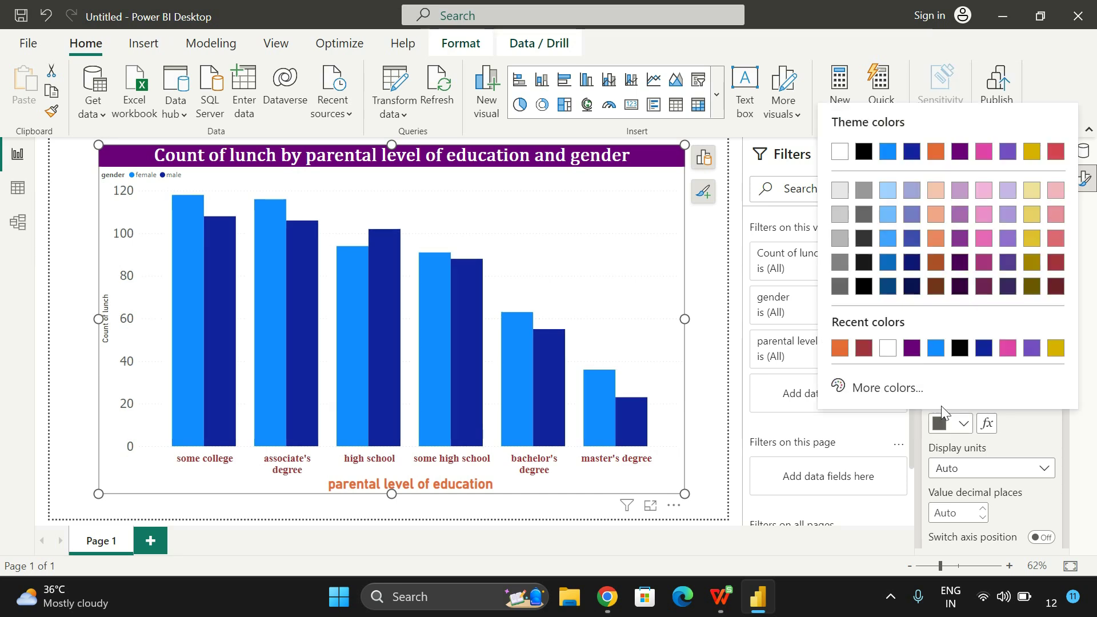
left_click(941, 290)
left_click(938, 376)
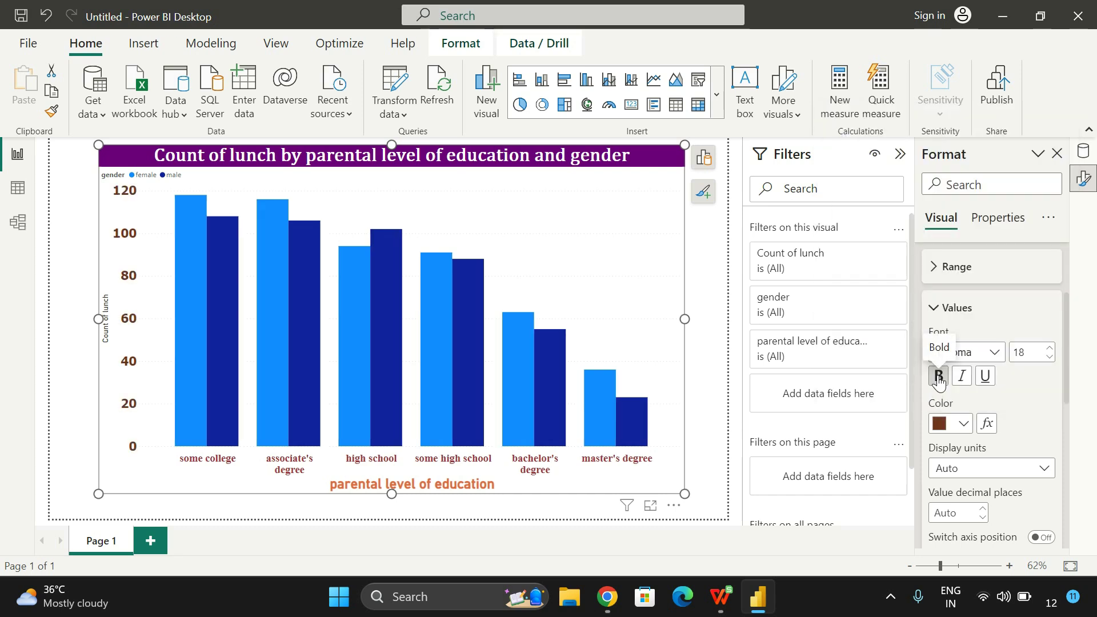
left_click(934, 314)
Make the Y-axis title bold and light blue with a font size of 19.
left_click(934, 349)
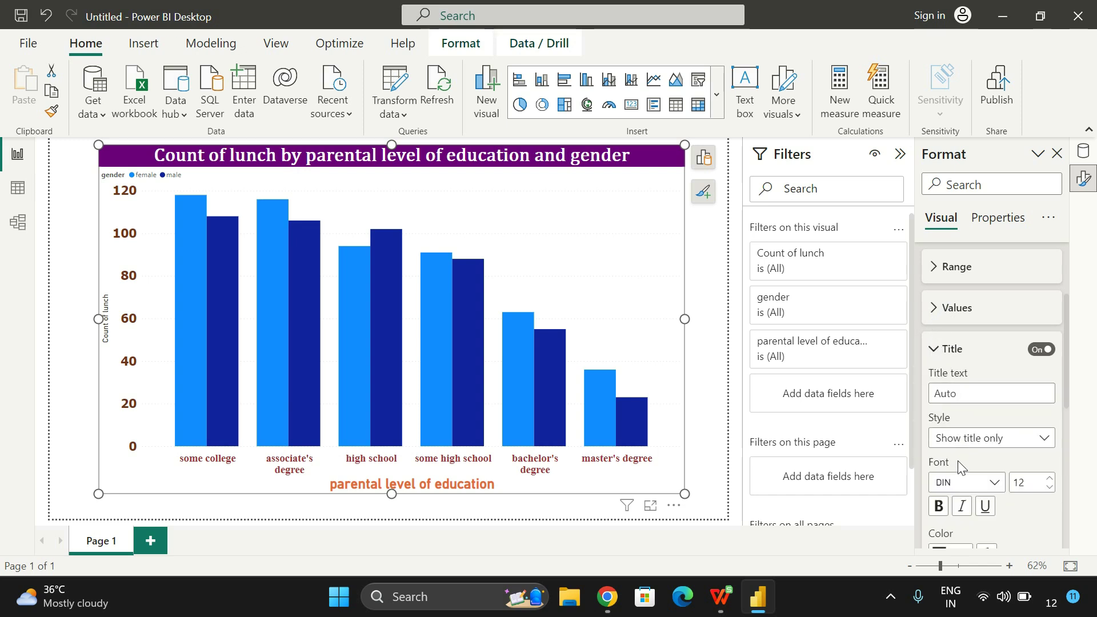
scroll(963, 508, "down", 1)
left_click(936, 468)
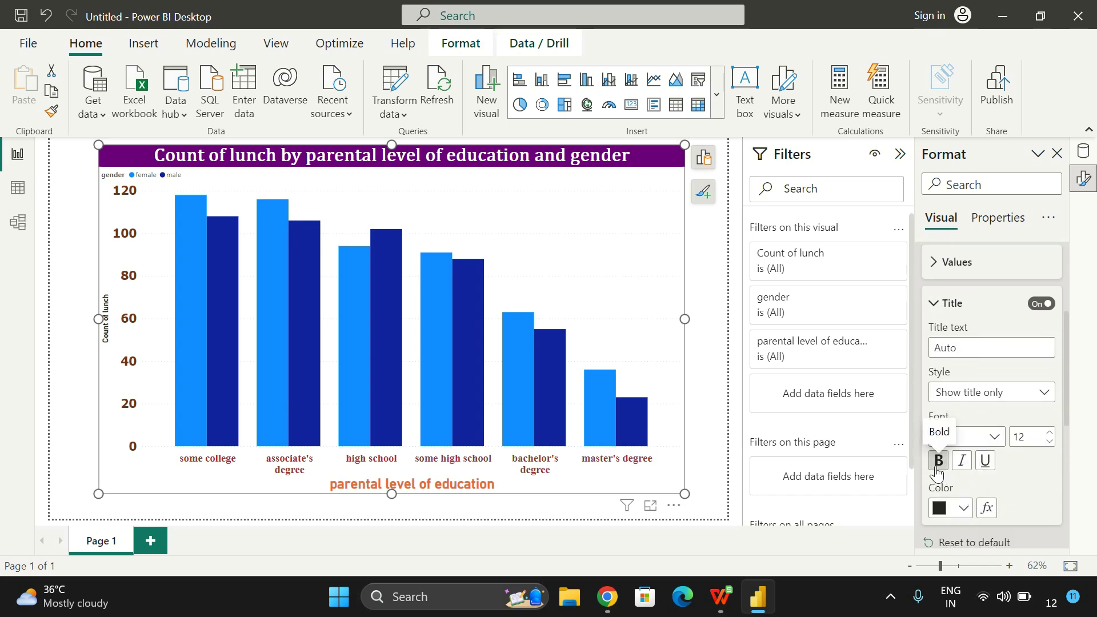
double_click(1050, 433)
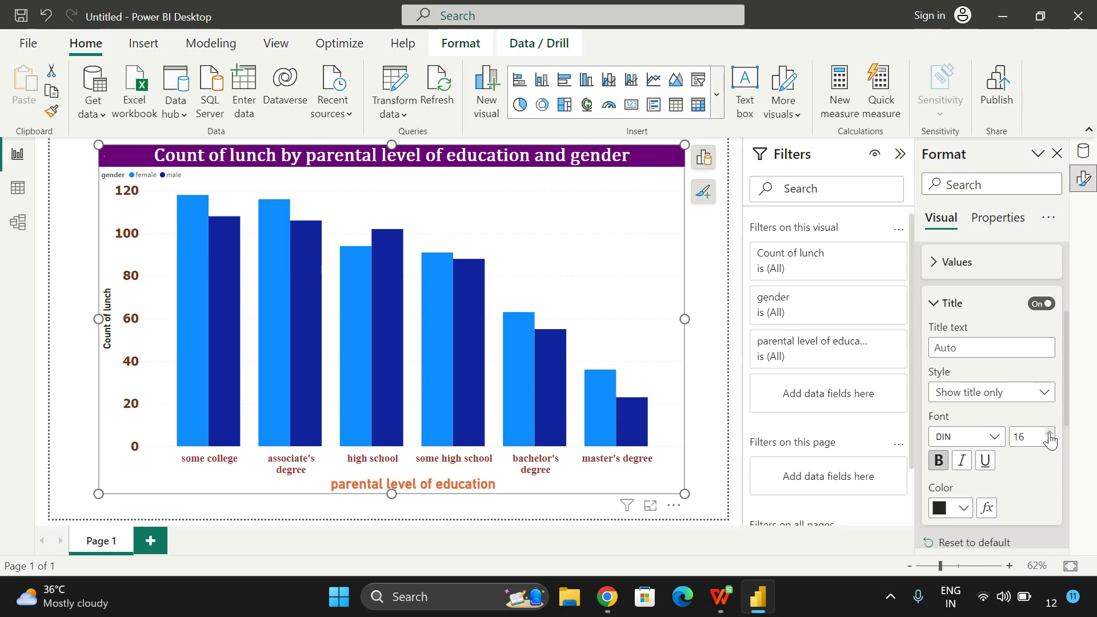
left_click(962, 507)
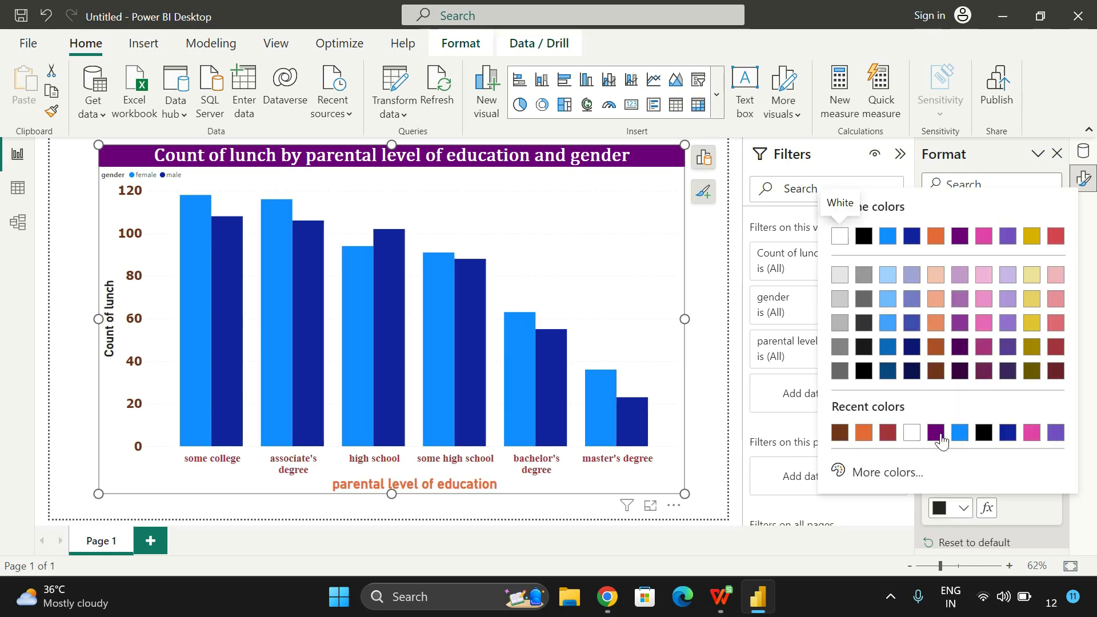
left_click(959, 432)
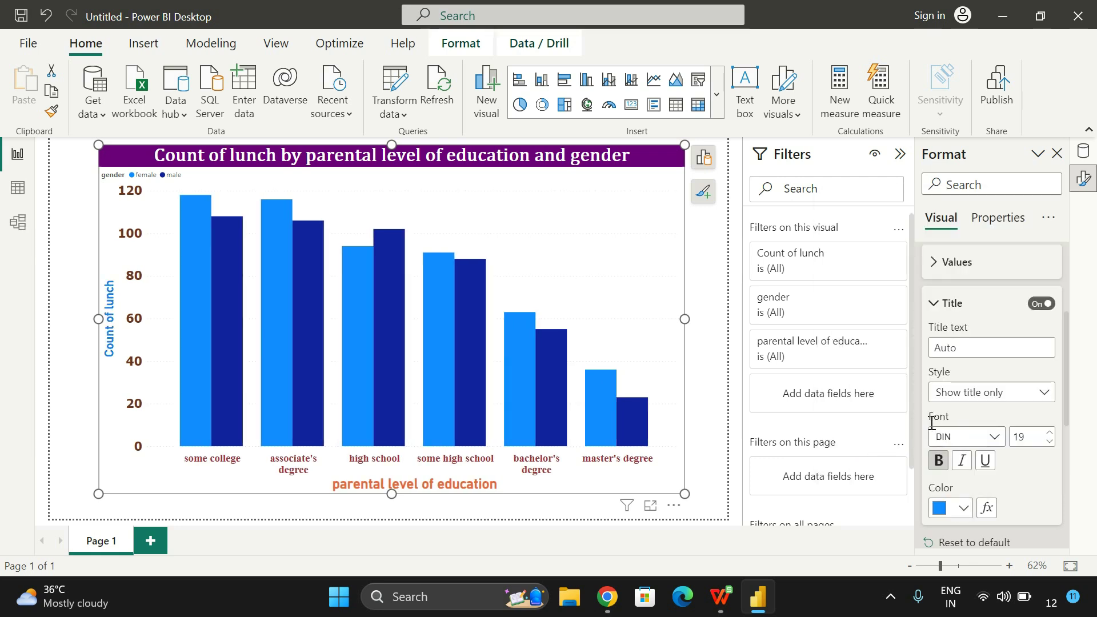
Collapse the Y-axis title and Y-axis settings and close the formatting pane.
left_click(934, 302)
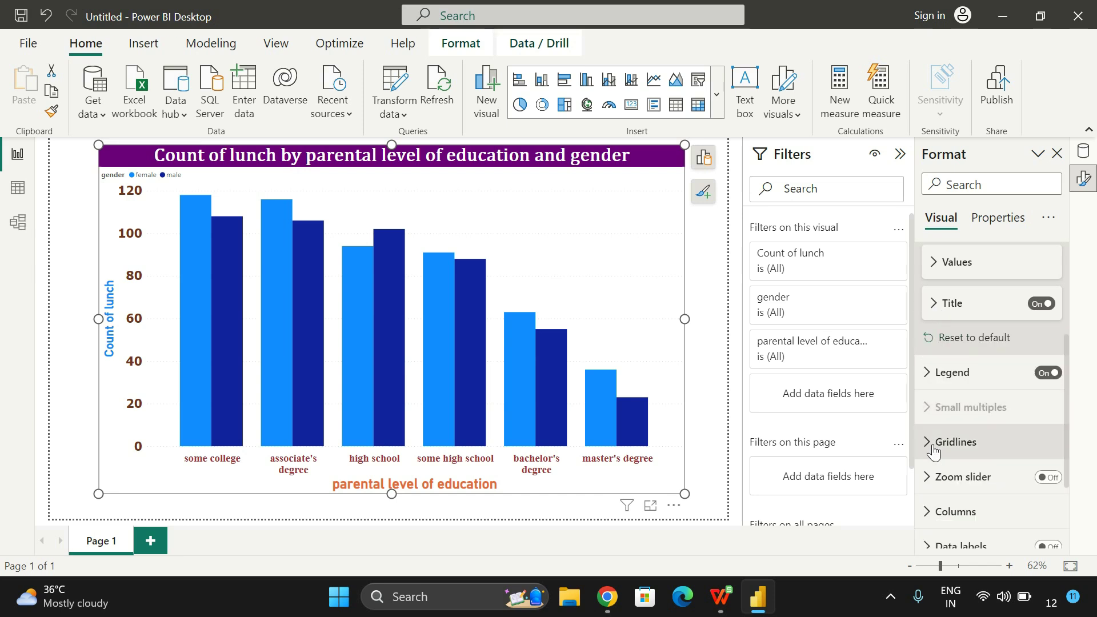
scroll(934, 454, "up", 2)
scroll(937, 457, "up", 2)
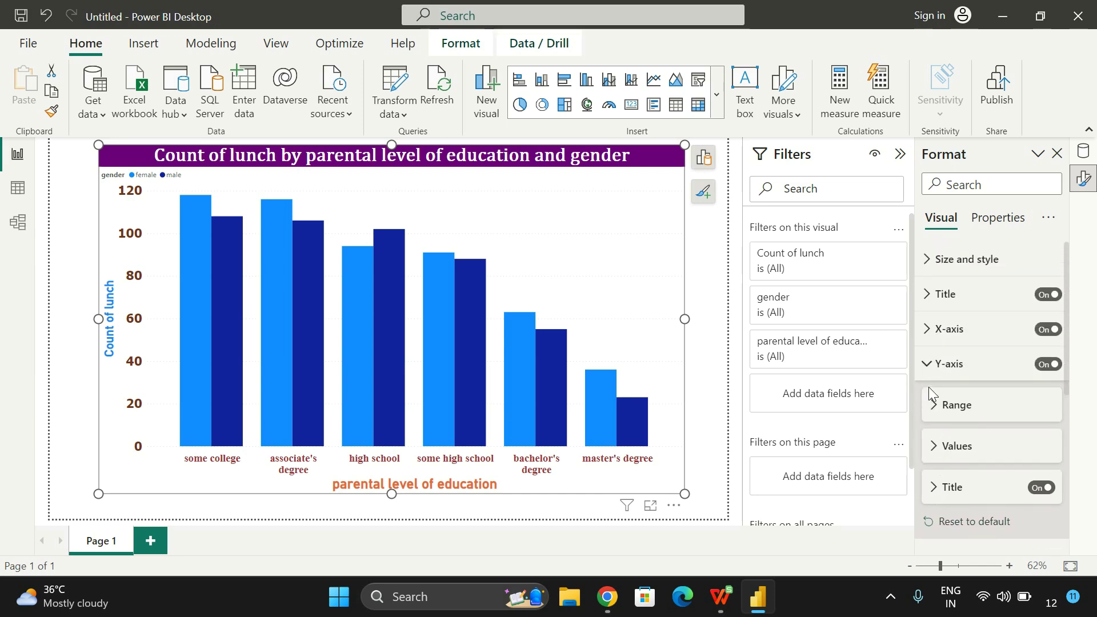
left_click(928, 365)
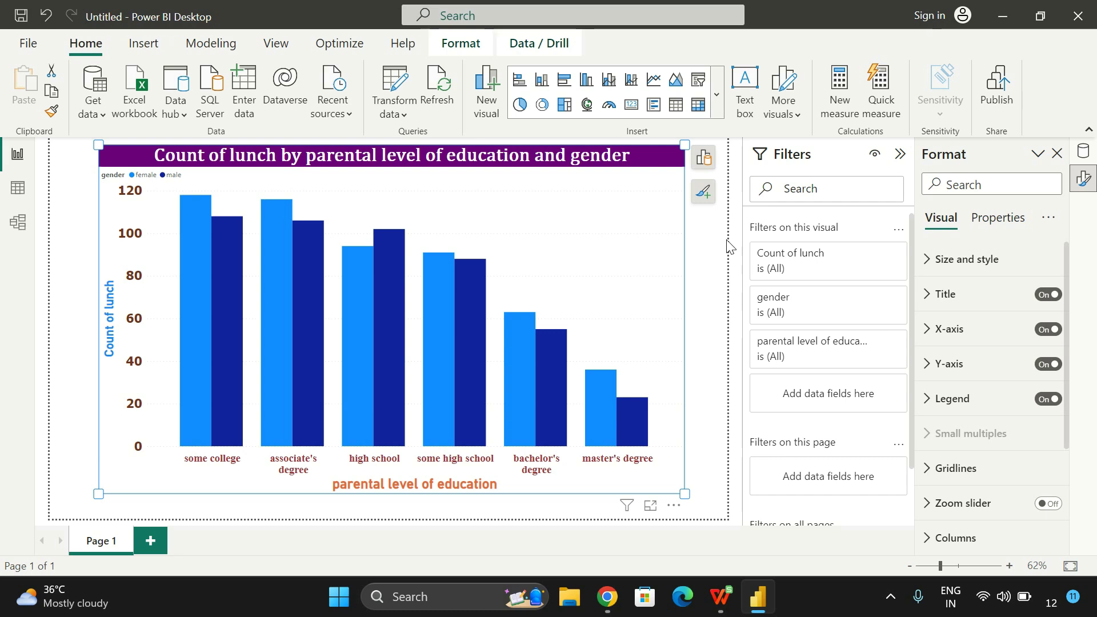
left_click(1057, 154)
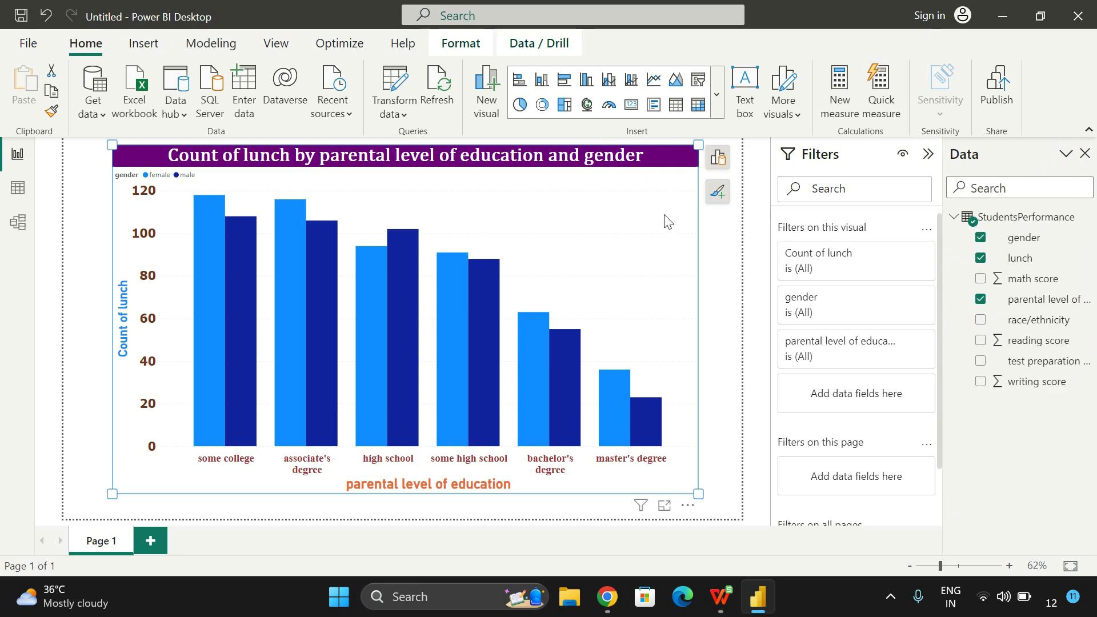
Replace the clustered column chart with a new stacked column chart that has parental level of education on its X-axis.
key("Delete")
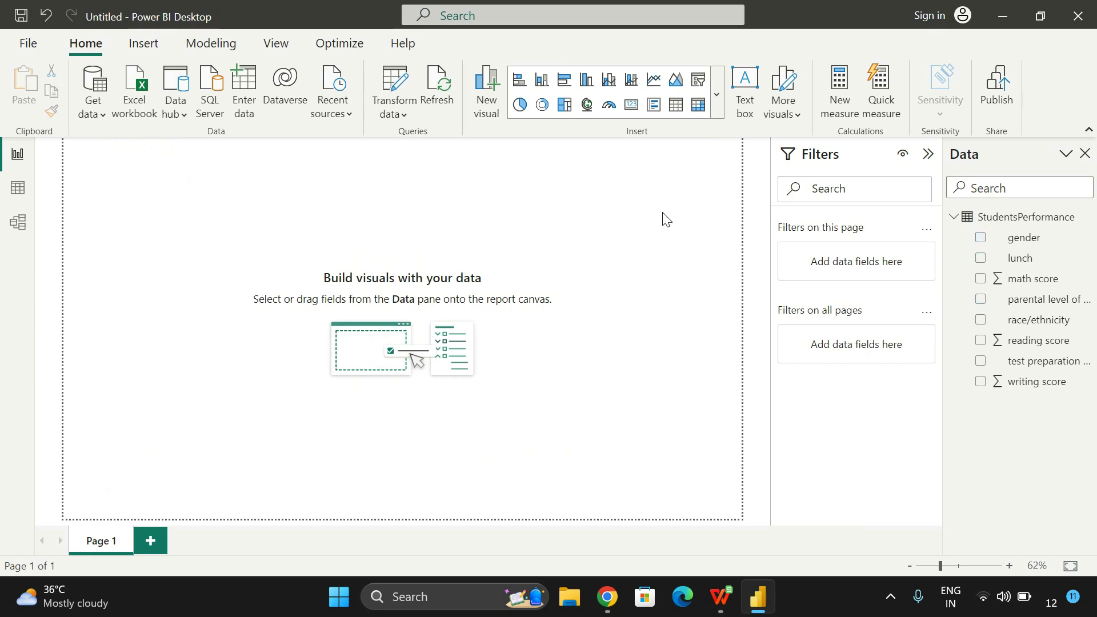
left_click(542, 80)
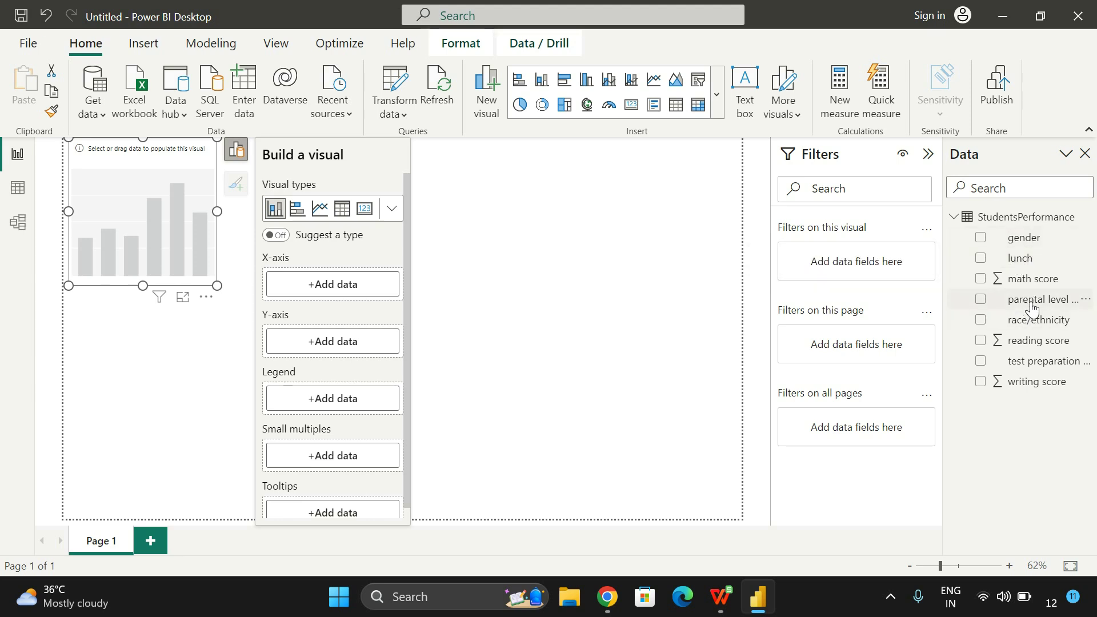
left_click_drag(1022, 301, 350, 285)
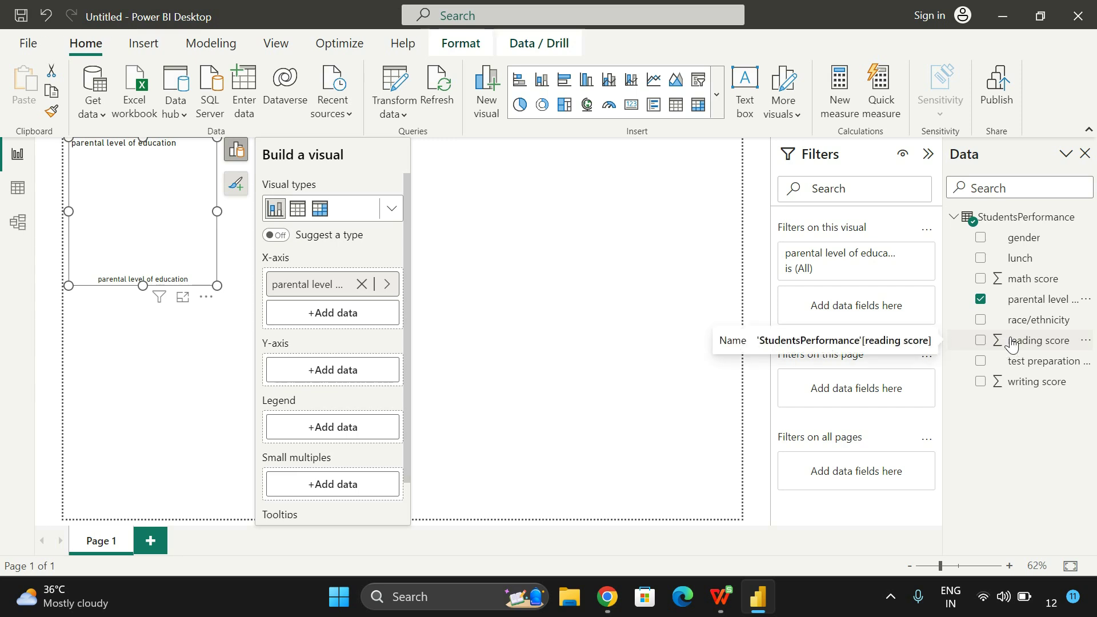
Add lunch to the stacked column chart's Y-axis and gender to its legend, and enlarge the chart across the page.
left_click_drag(1022, 258, 334, 368)
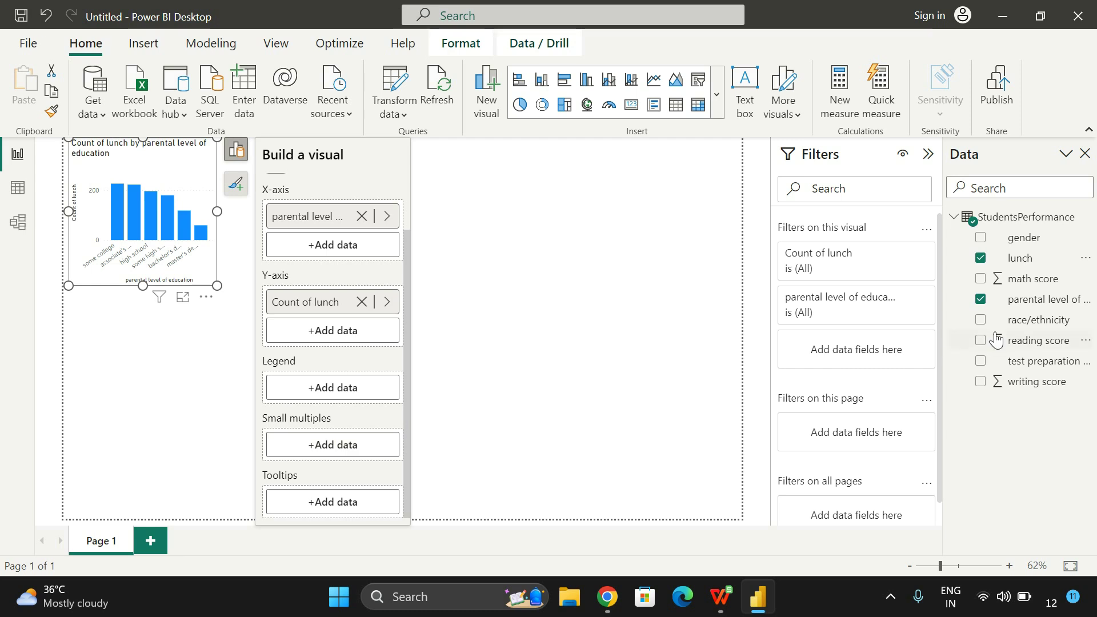
left_click_drag(1036, 244, 354, 389)
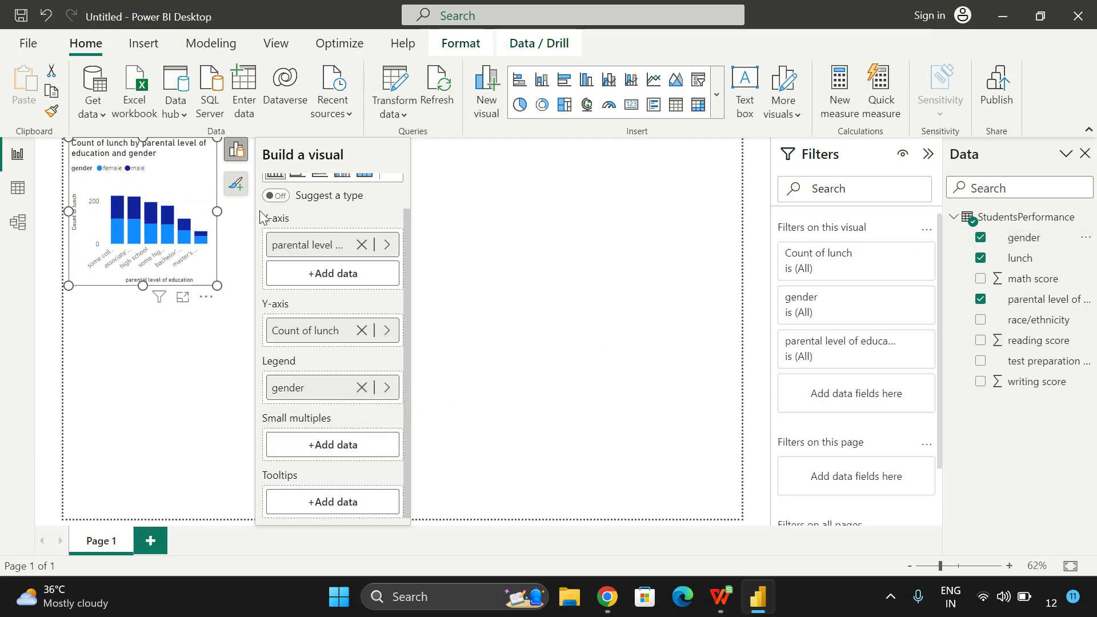
left_click_drag(219, 286, 684, 478)
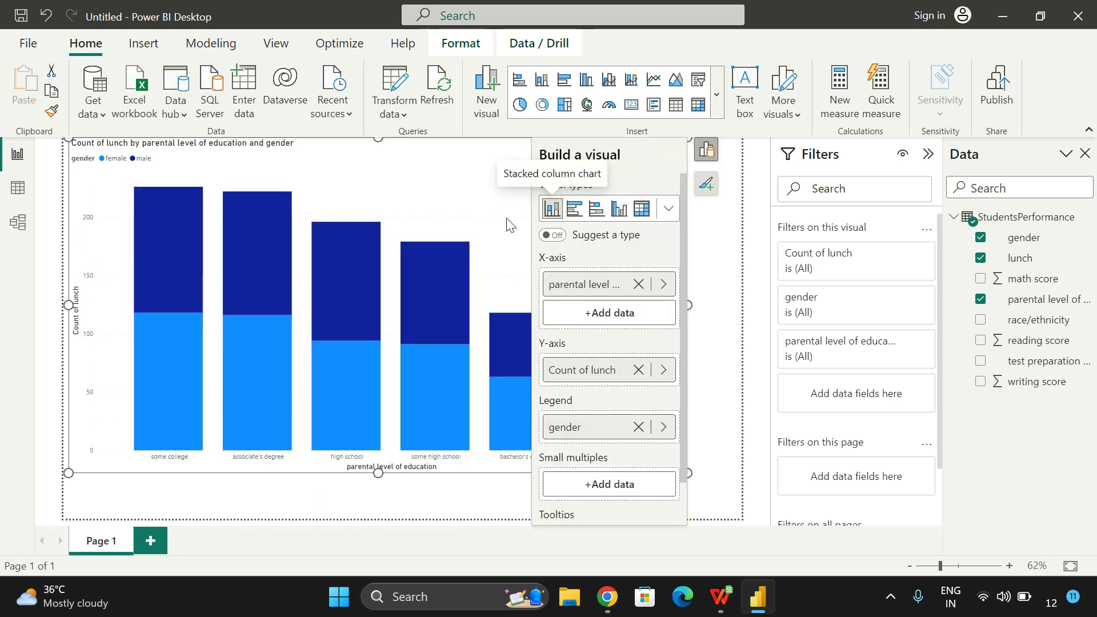
left_click(468, 213)
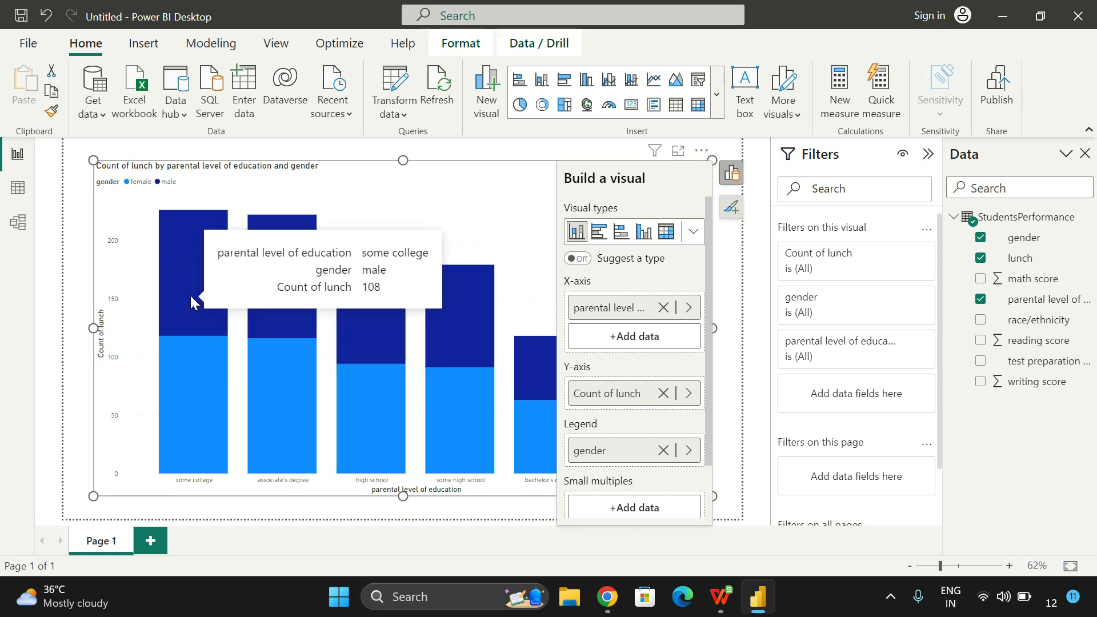
Examine the male and female segments of the some college column, highlight the female segment, and clear the highlight.
mouse_move(182, 384)
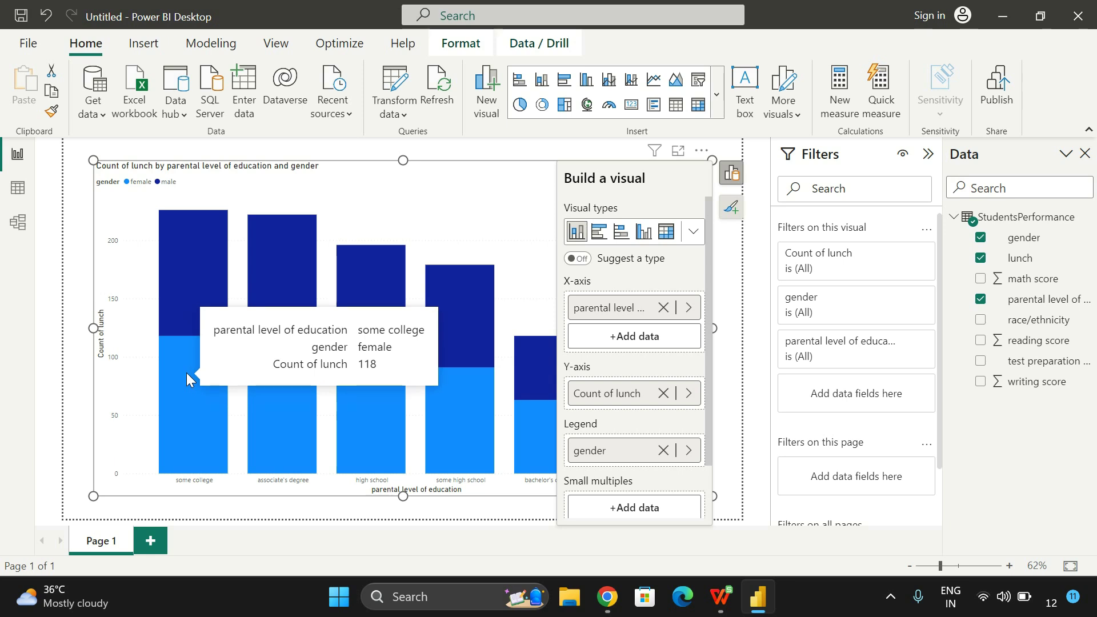
mouse_move(173, 301)
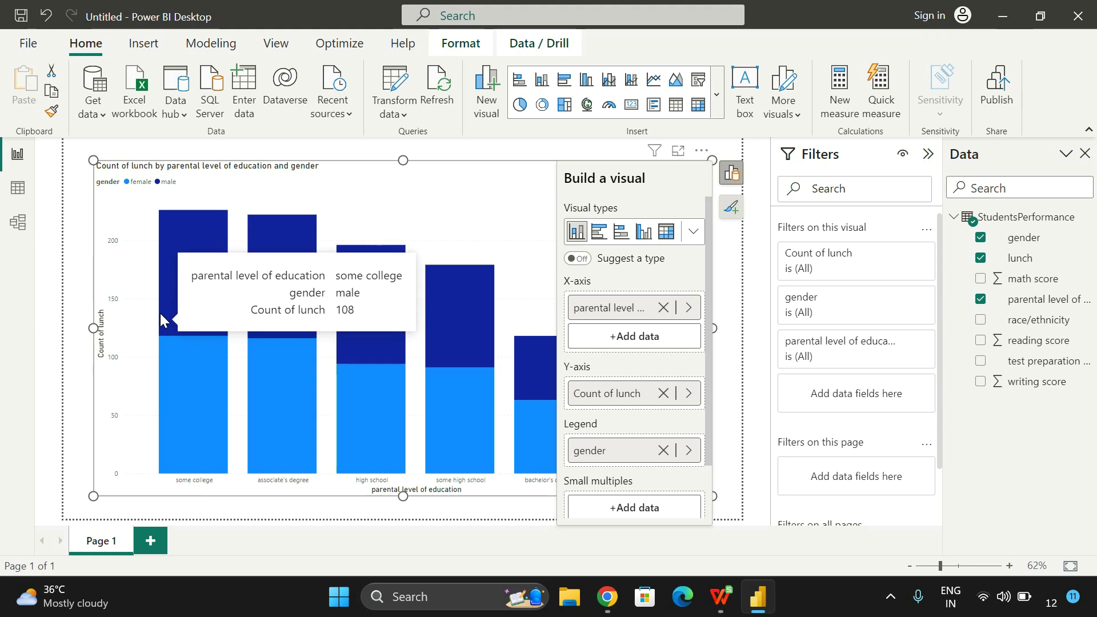
left_click(172, 307)
left_click(214, 359)
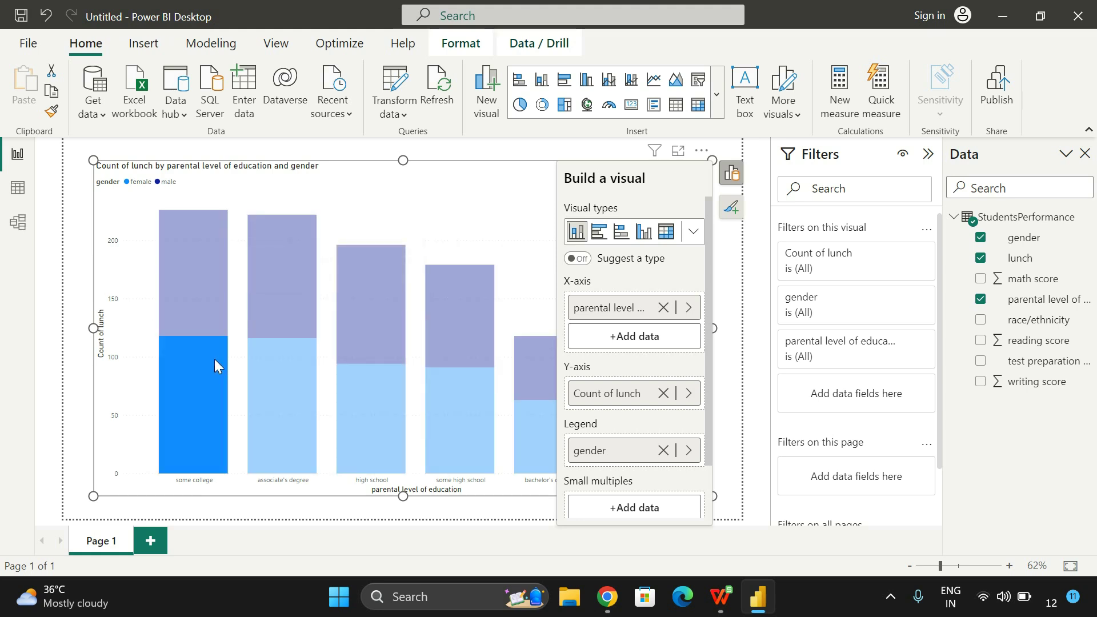
left_click(133, 321)
mouse_move(286, 257)
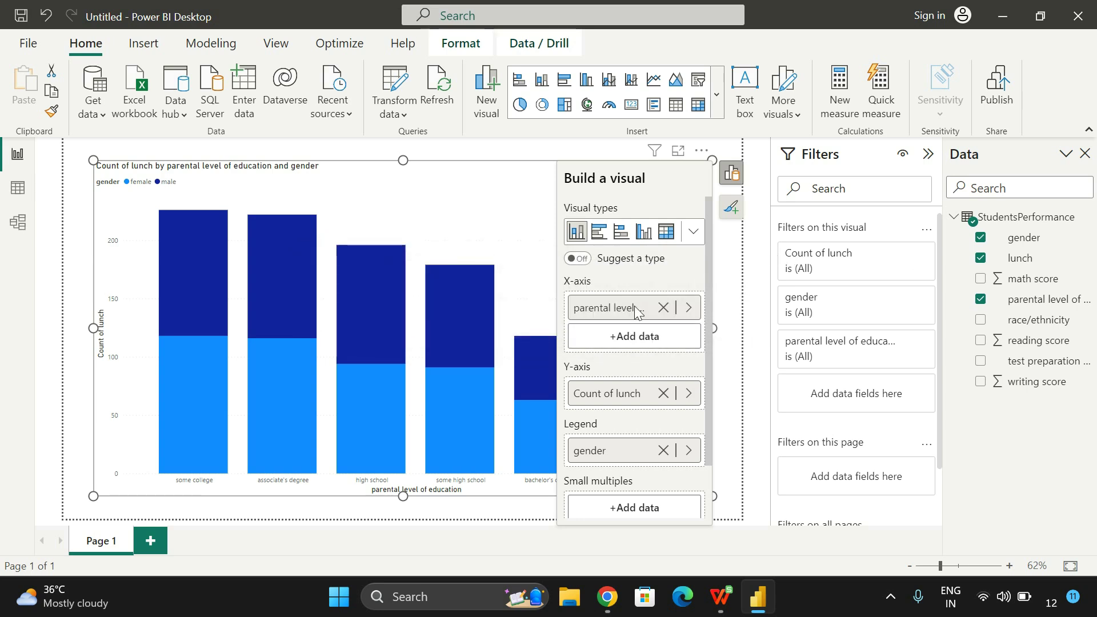
Open the stacked chart's formatting settings and review the X-axis options.
double_click(111, 231)
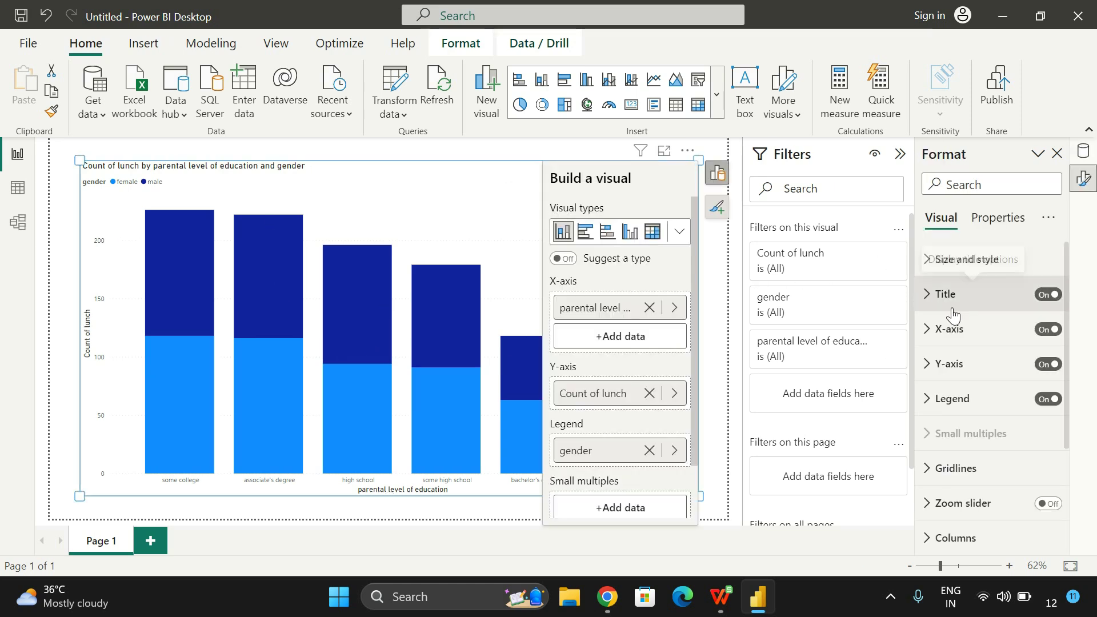
left_click(950, 328)
scroll(1013, 345, "down", 3)
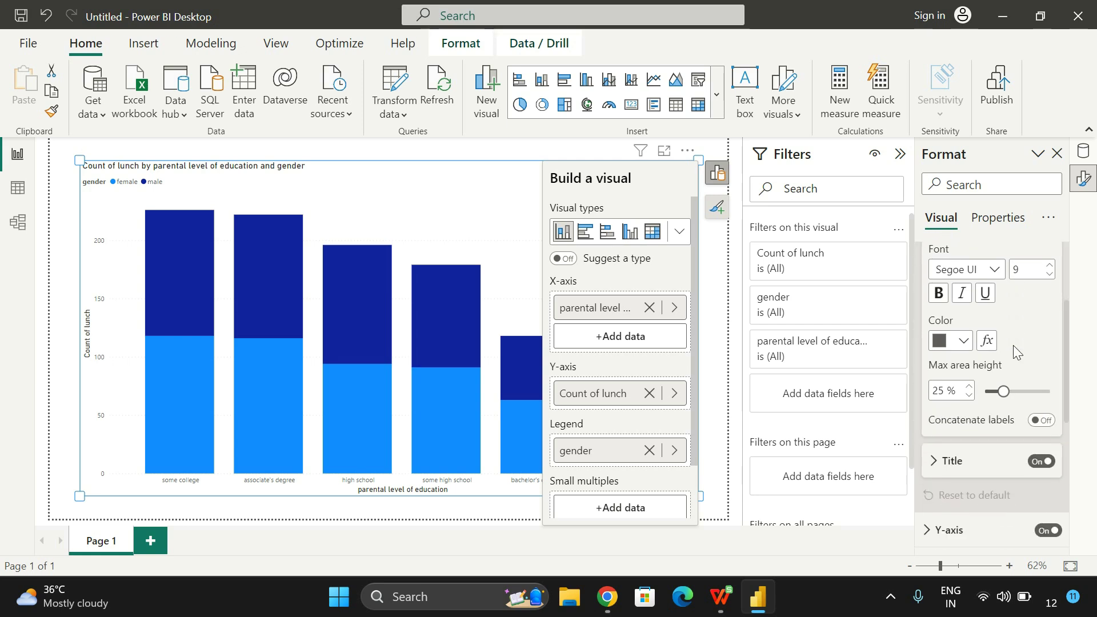
scroll(1013, 345, "up", 3)
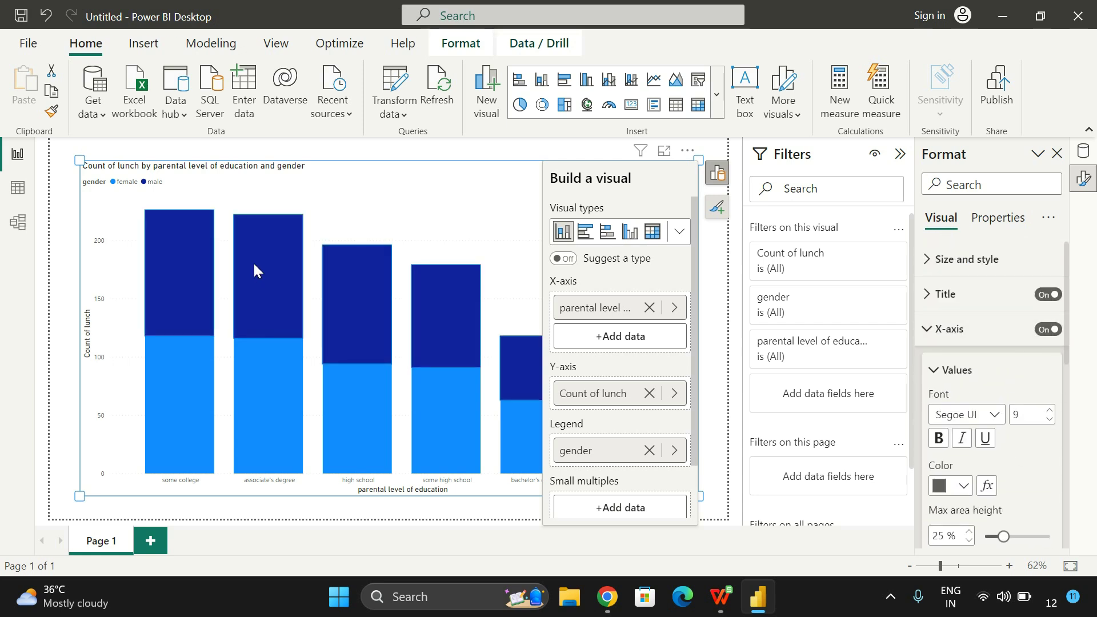
left_click(490, 189)
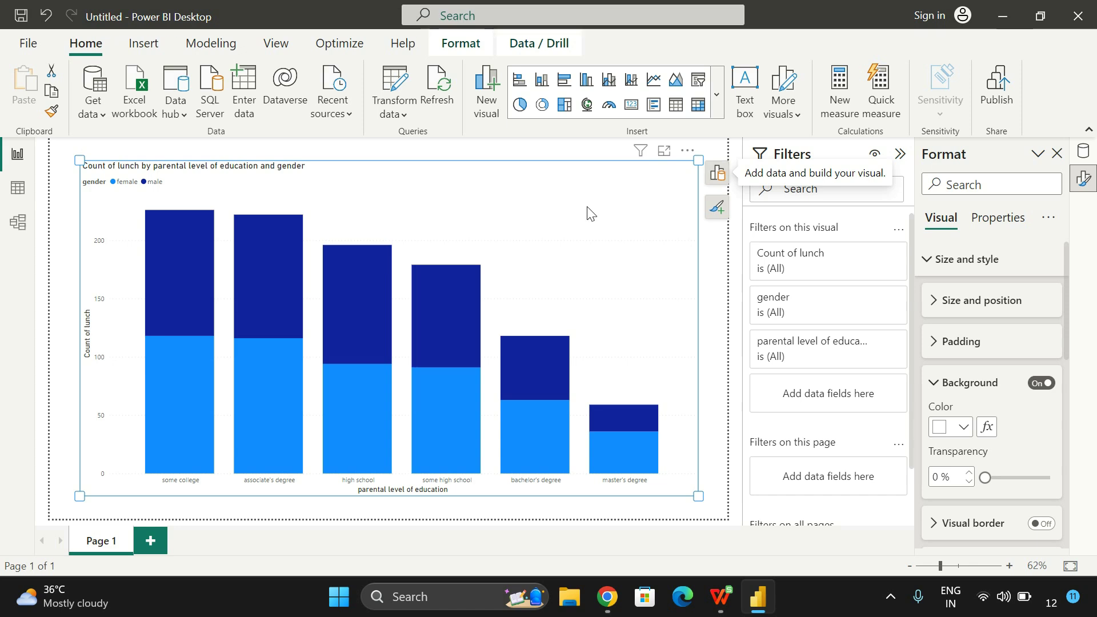
Replace the stacked column chart with an empty clustered column chart and close the formatting pane.
key("Delete")
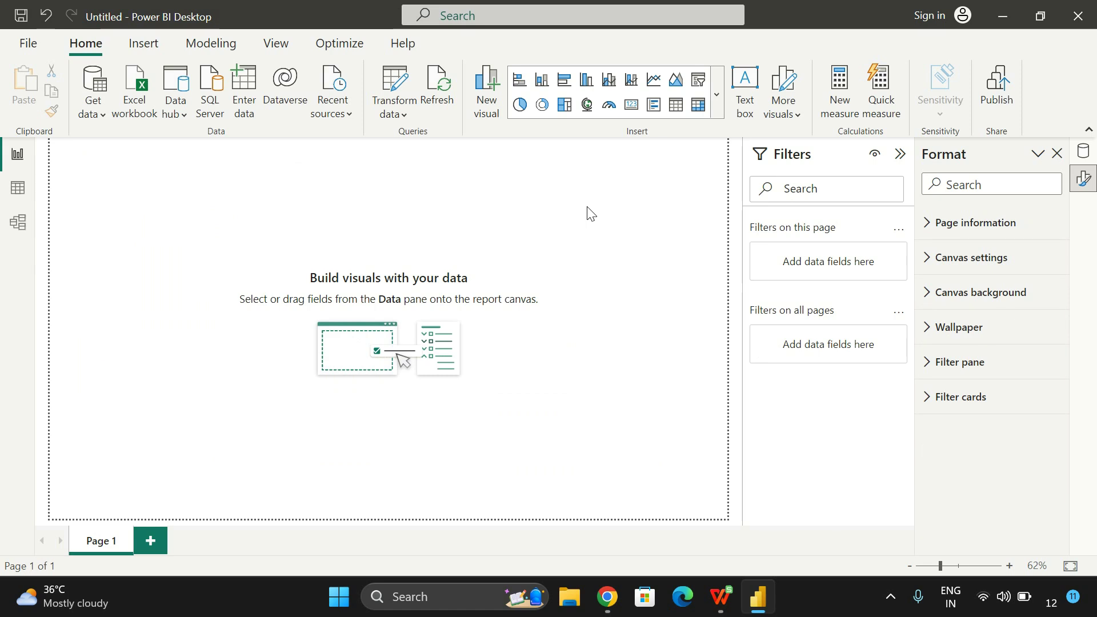
left_click(586, 81)
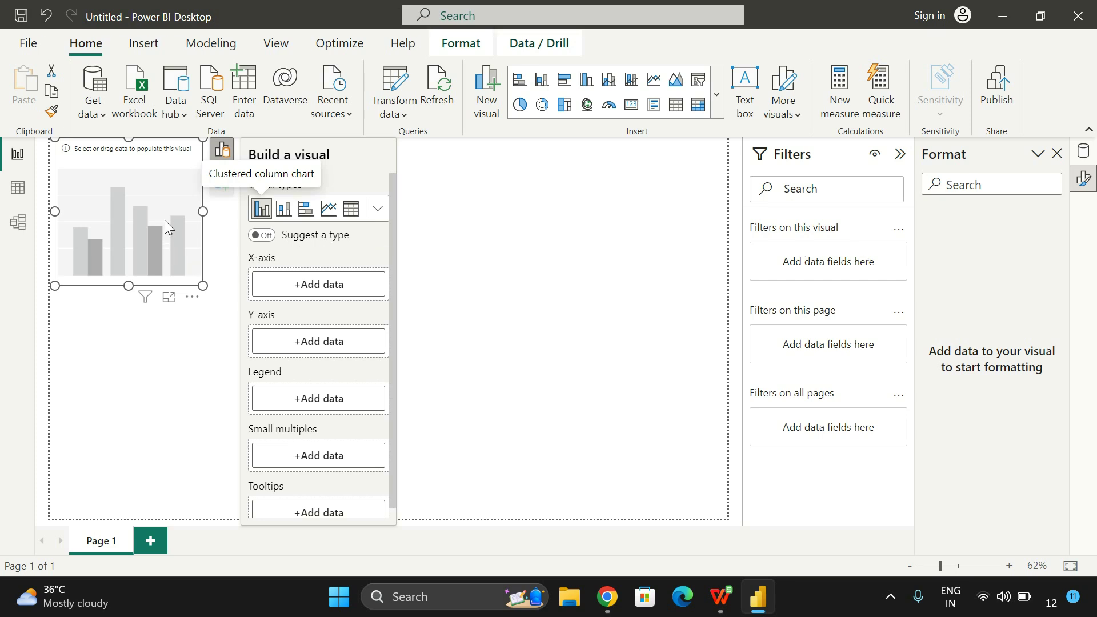
left_click(1057, 153)
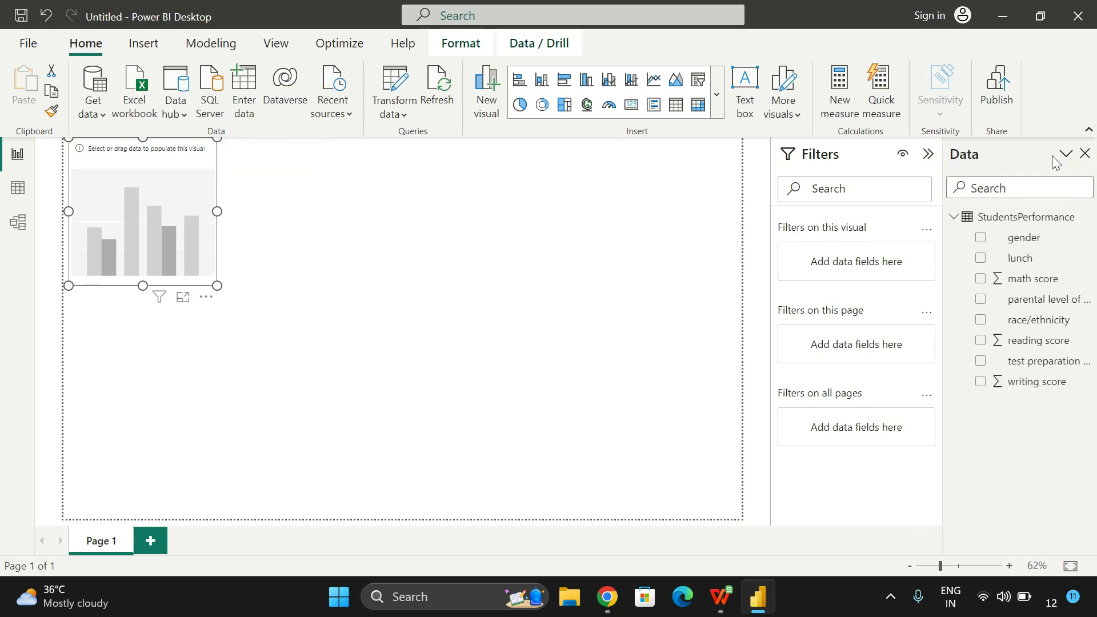
Put parental level of education on the clustered chart's X-axis, lunch on its Y-axis and gender in its legend, and enlarge it.
left_click_drag(1019, 301, 324, 291)
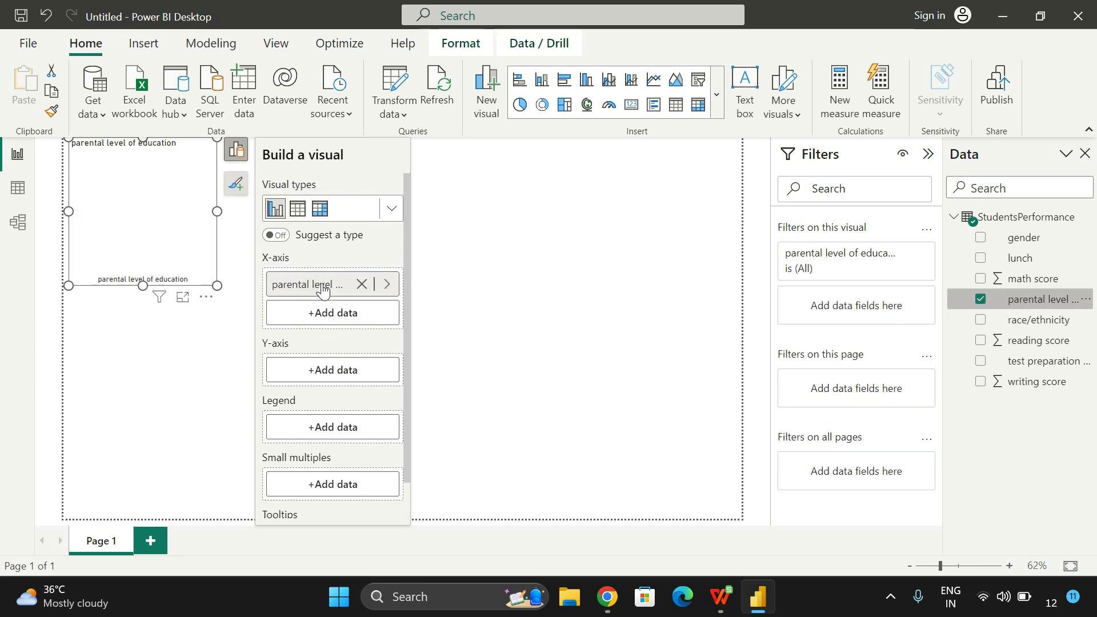
left_click_drag(1006, 258, 321, 368)
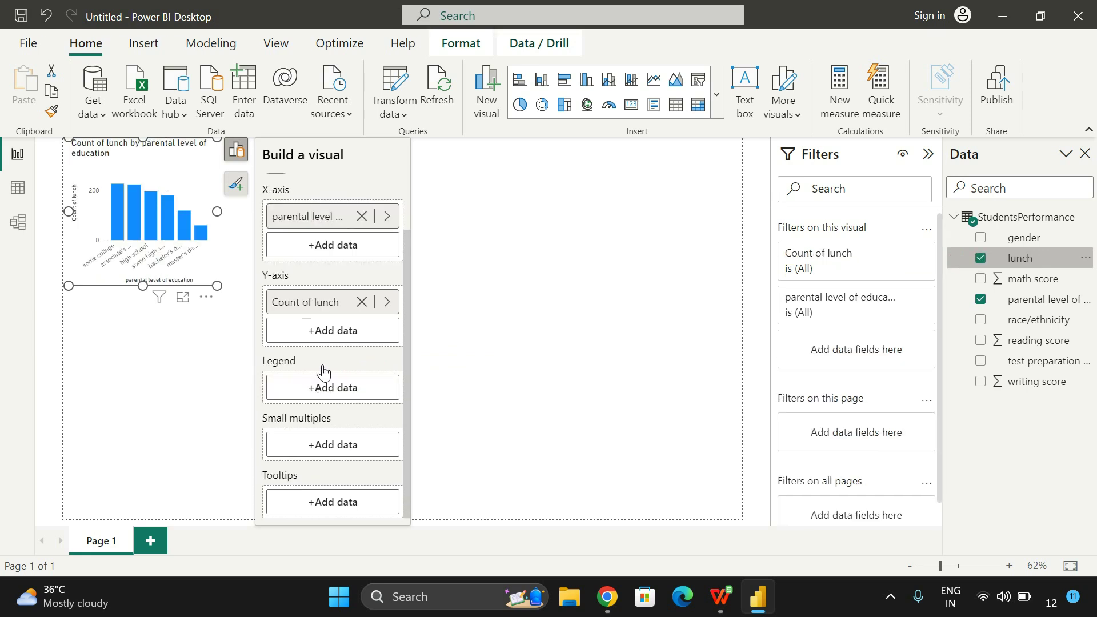
left_click_drag(1020, 239, 336, 393)
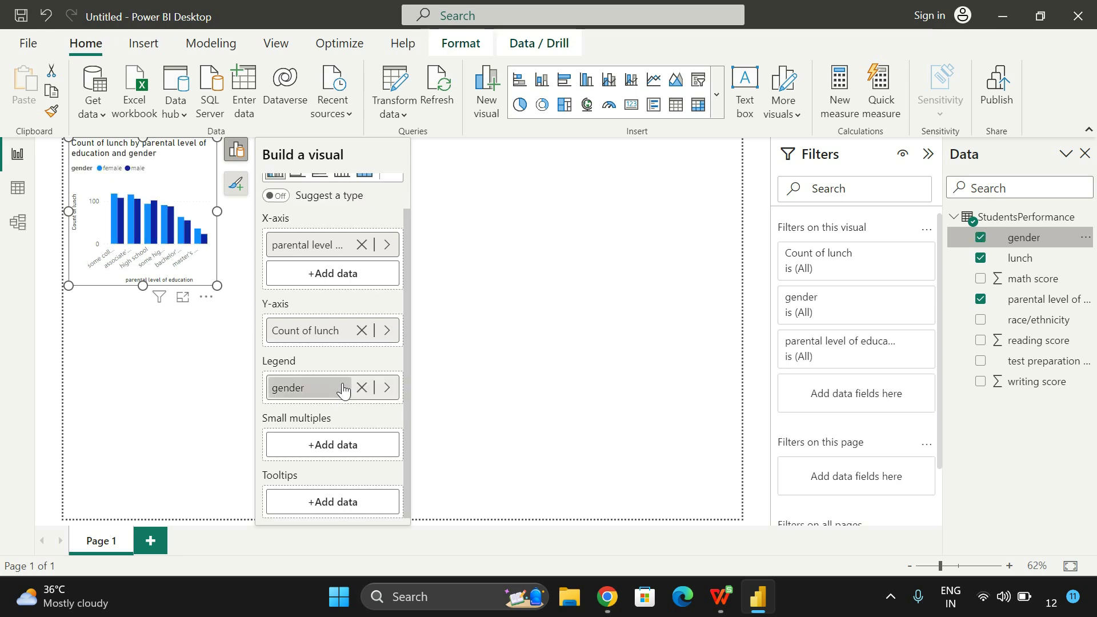
left_click_drag(217, 286, 389, 363)
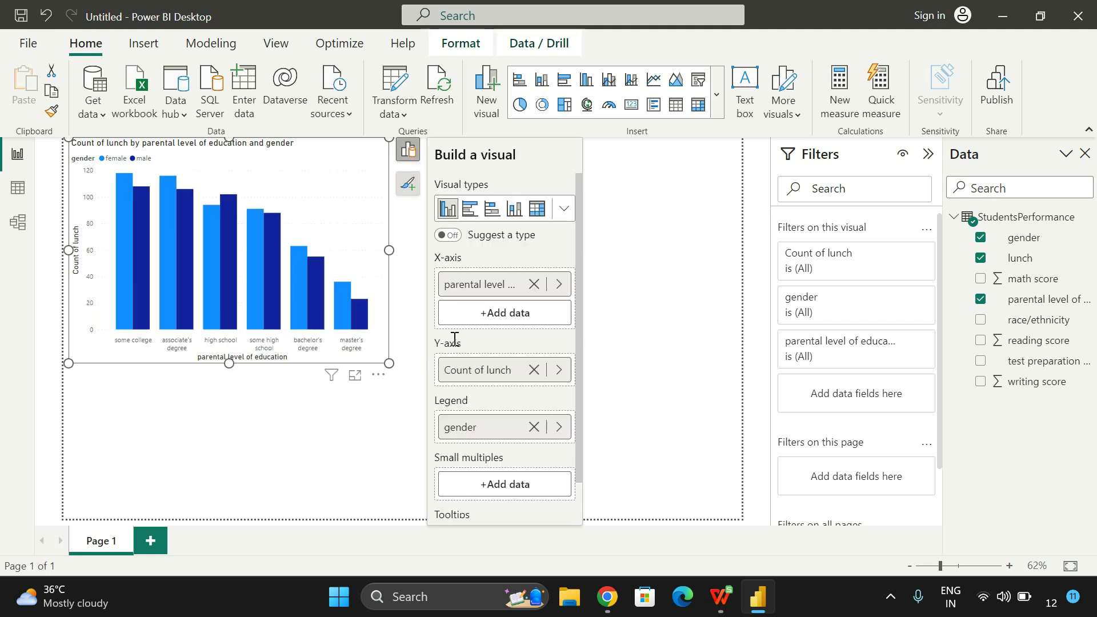
left_click(377, 396)
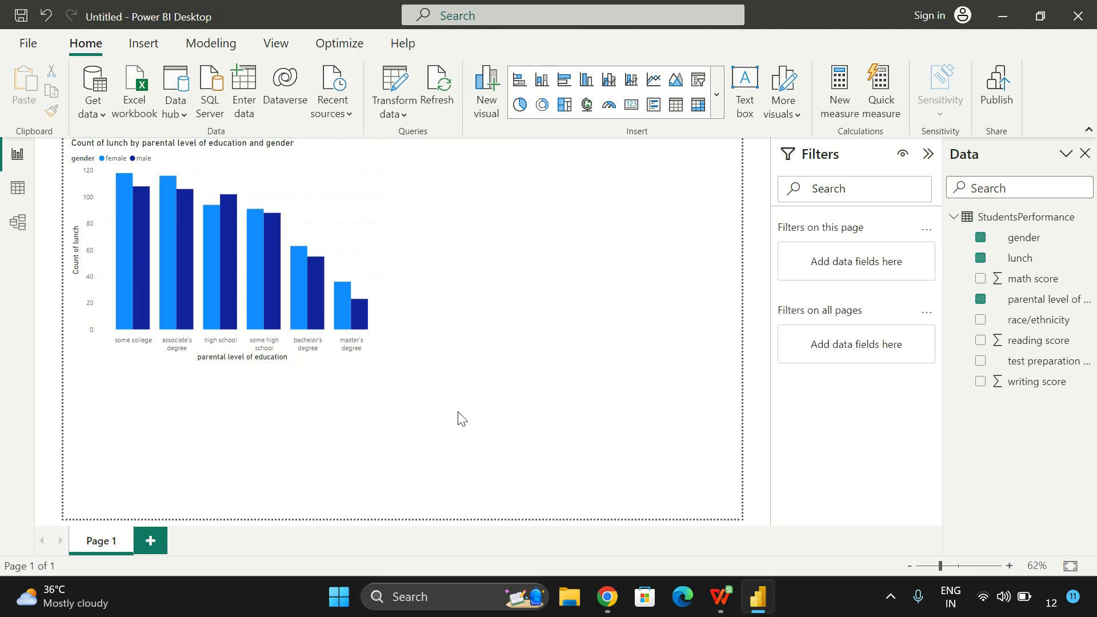
Insert a second clustered column chart with race/ethnicity on the X-axis and lunch on the Y-axis.
left_click(590, 89)
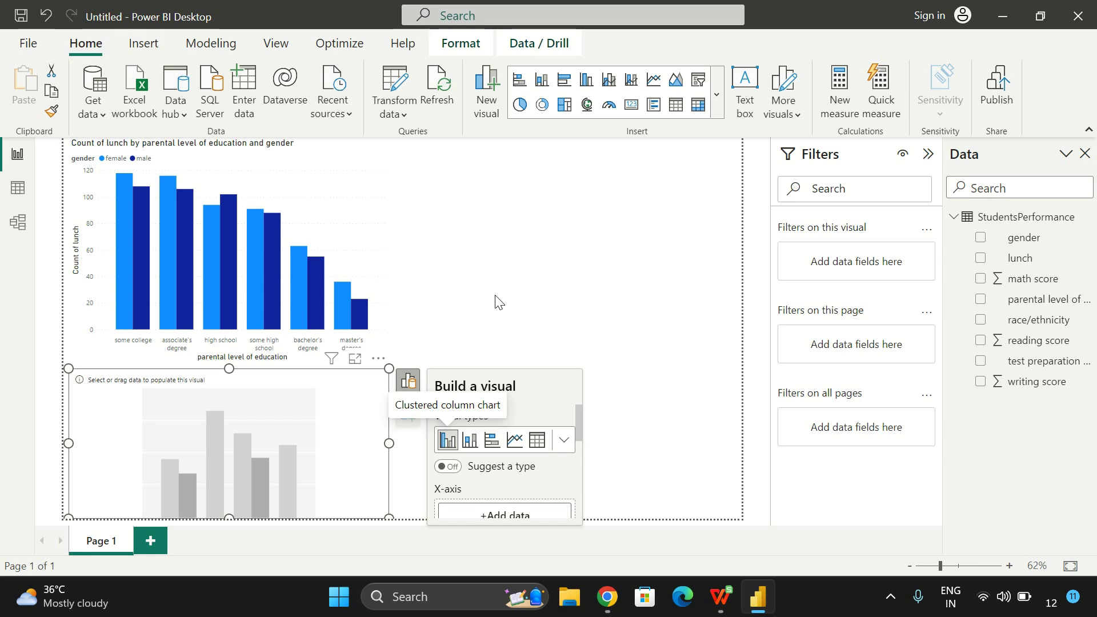
left_click_drag(351, 390, 546, 205)
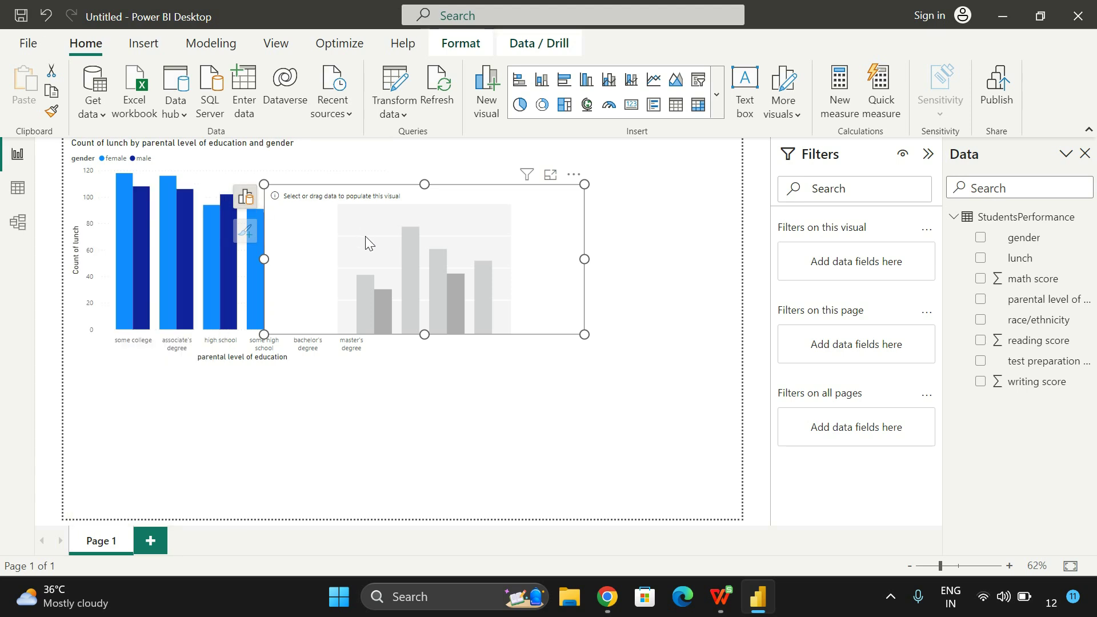
left_click(246, 198)
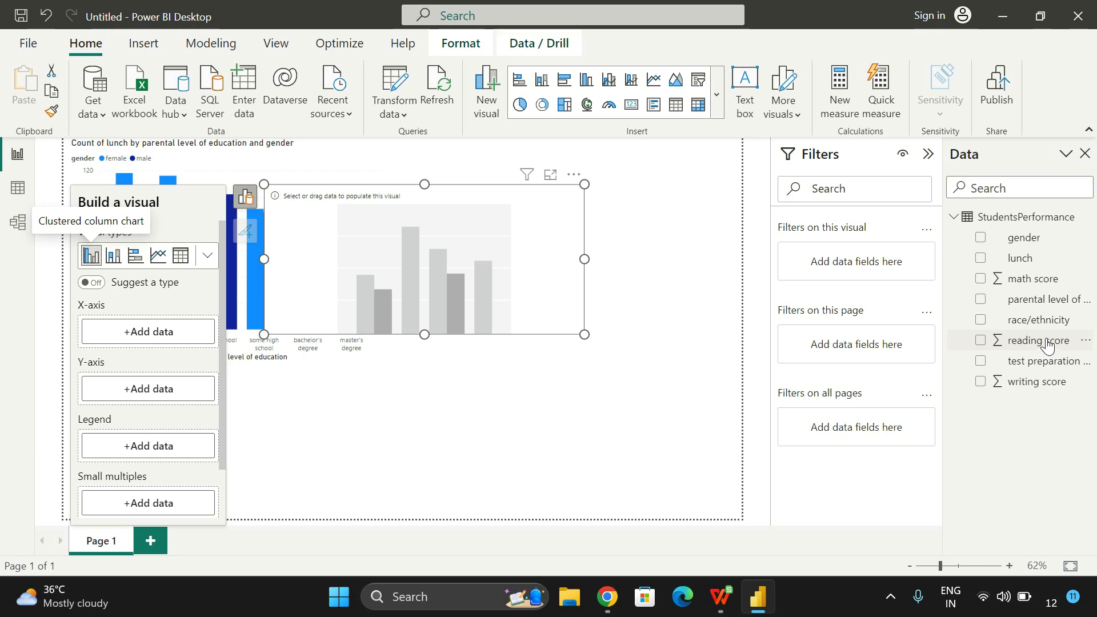
left_click_drag(1040, 320, 174, 334)
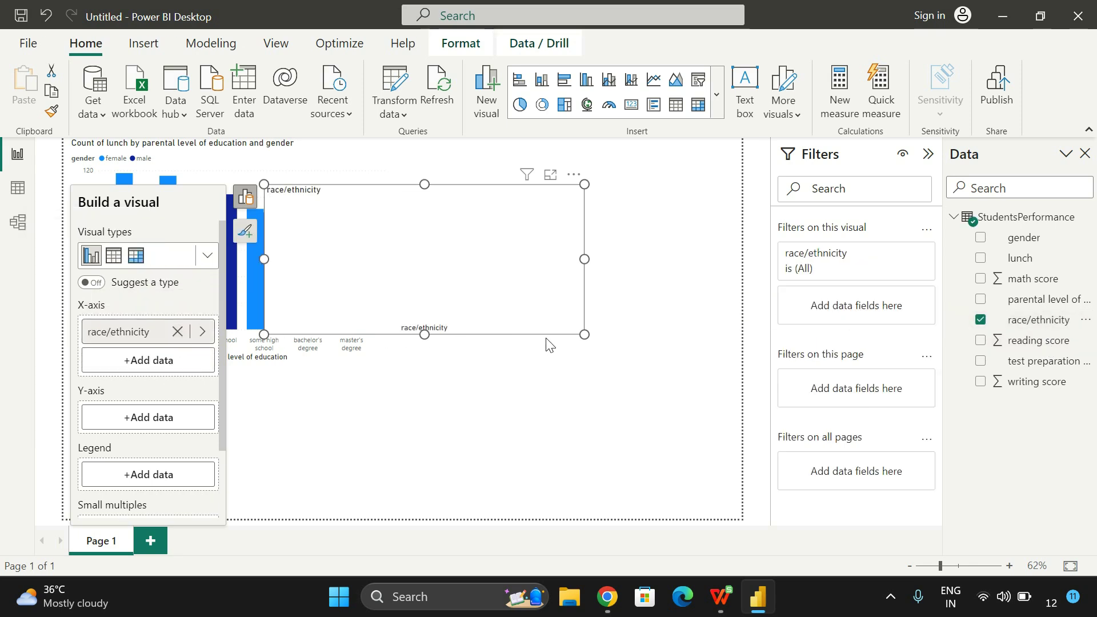
mouse_move(1019, 258)
left_mouse_down()
mouse_move(254, 337)
mouse_move(147, 404)
mouse_move(146, 423)
left_mouse_up()
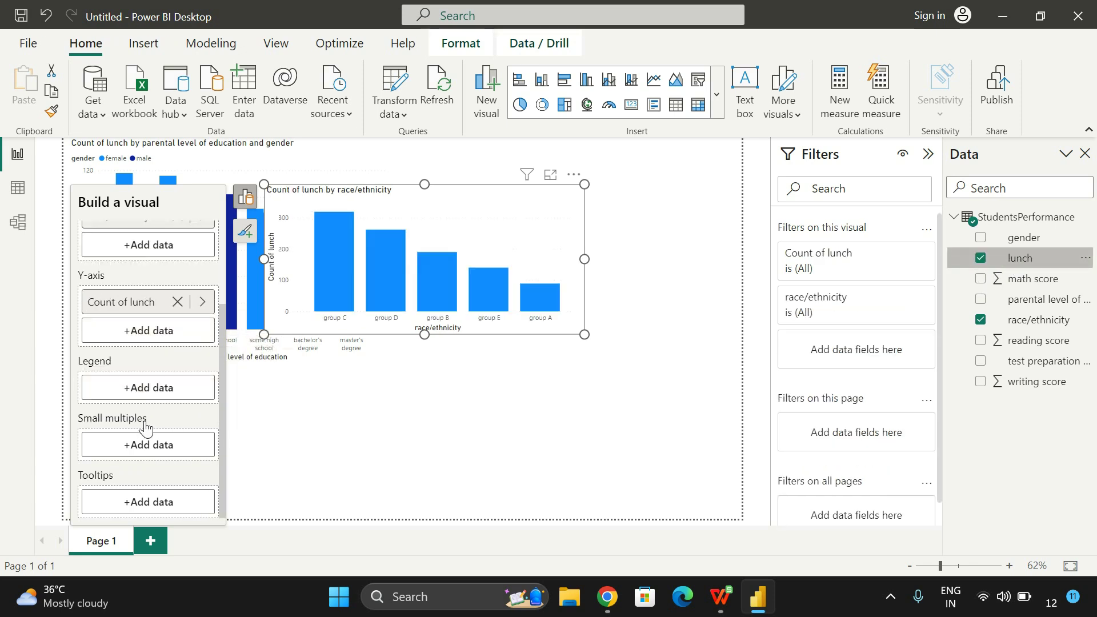
Move the race/ethnicity chart to the right of the parental education chart and make it taller.
left_click_drag(368, 254, 508, 216)
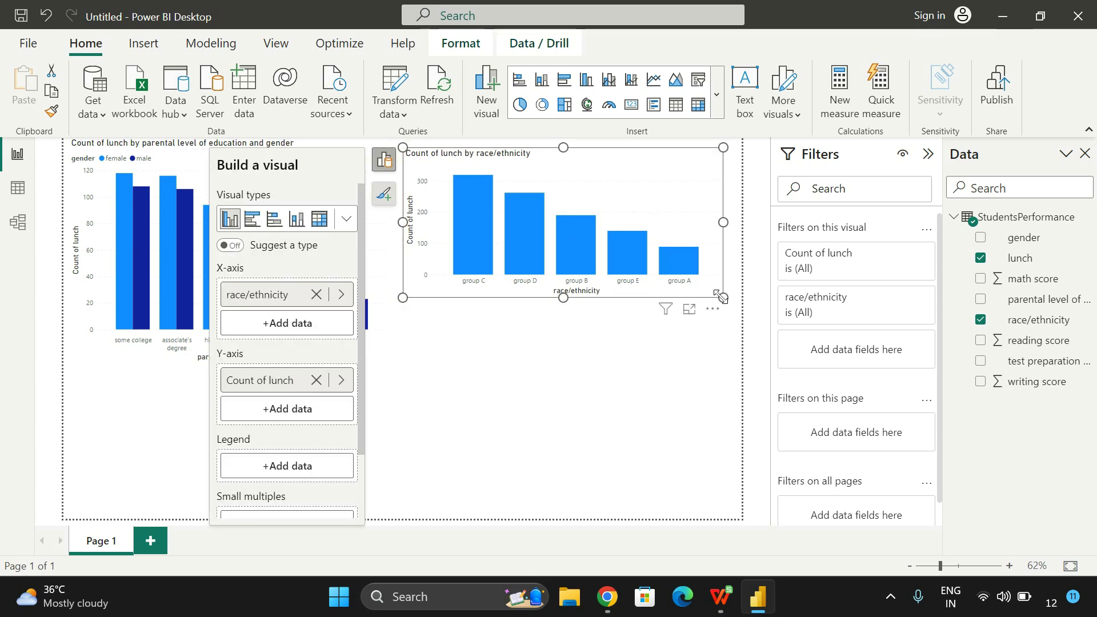
left_click_drag(721, 296, 724, 365)
left_click(171, 309)
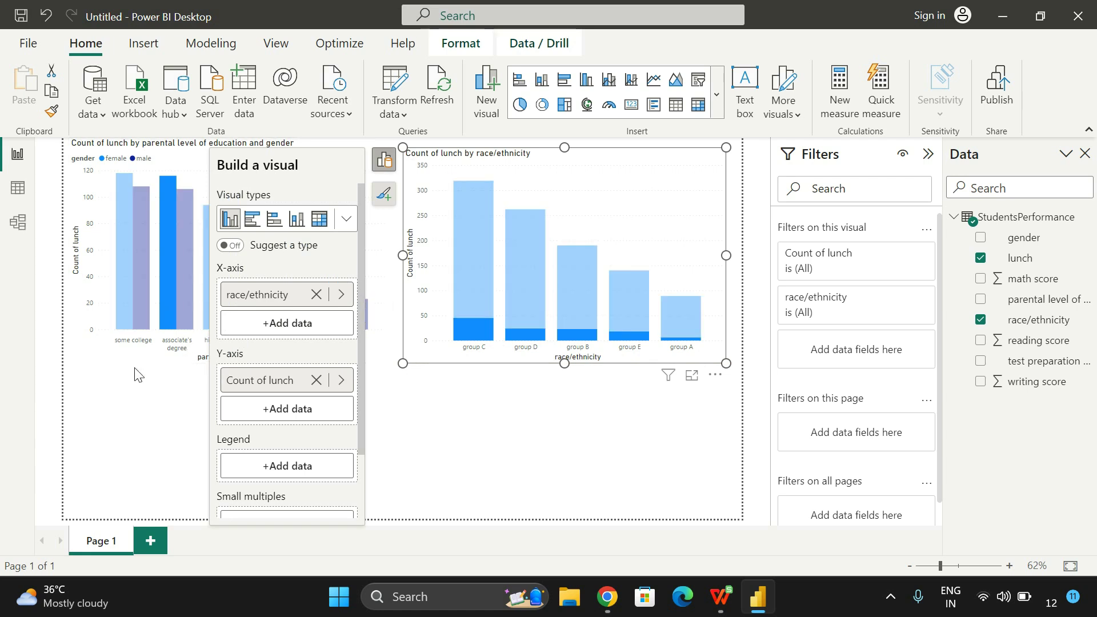
left_click(140, 375)
Shorten the parental education chart and the race/ethnicity chart so that their bottom edges align.
left_click(228, 358)
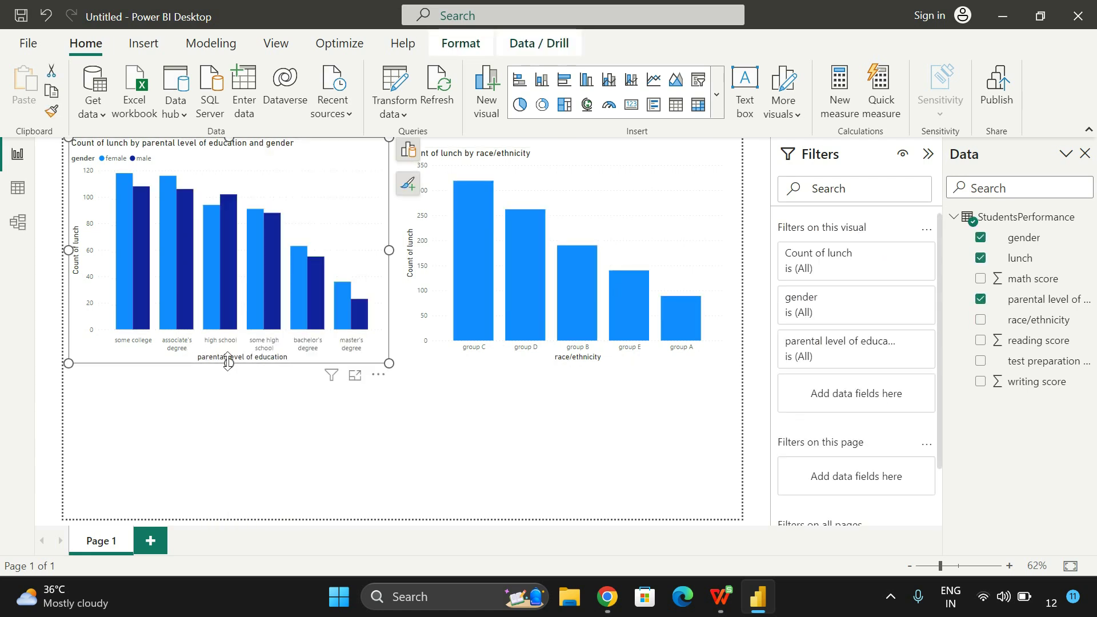
left_click_drag(228, 363, 229, 329)
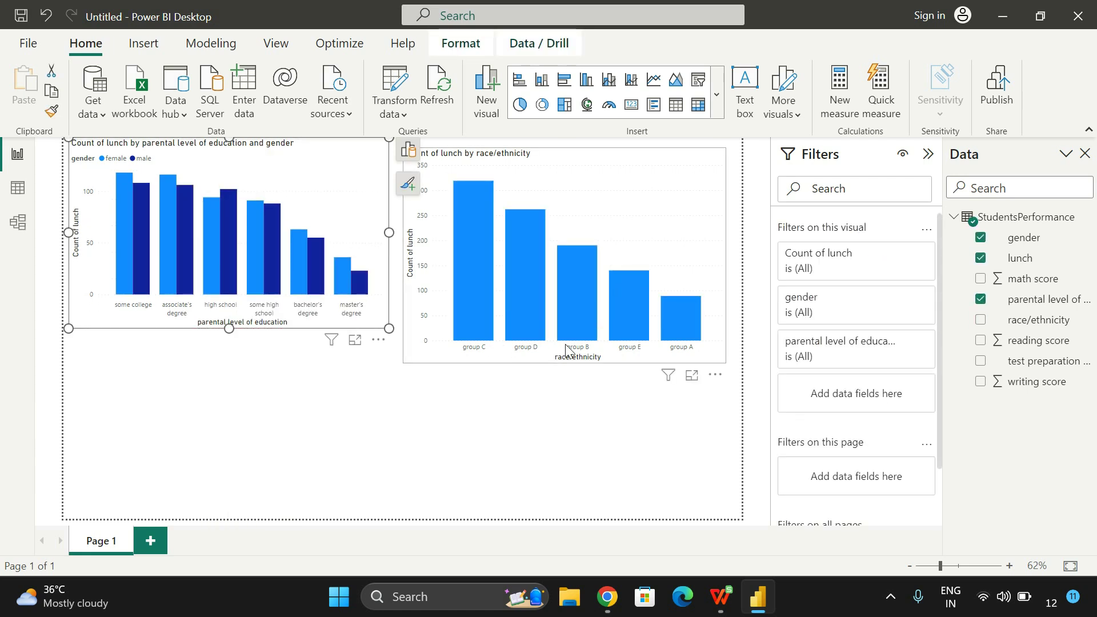
left_click(679, 221)
left_click_drag(566, 364, 570, 330)
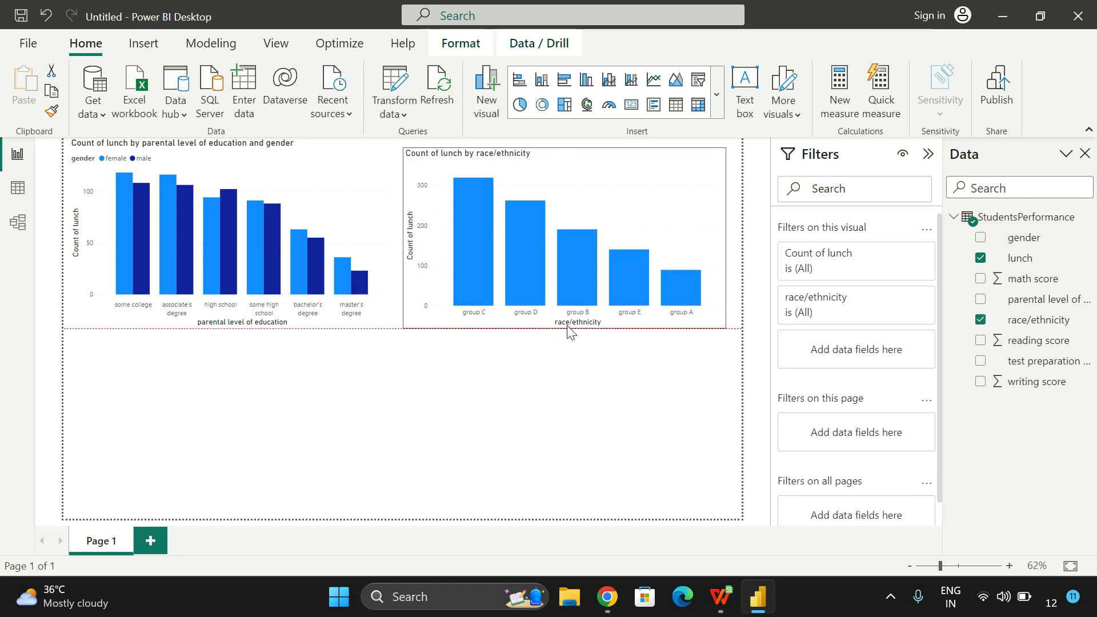
left_click(437, 412)
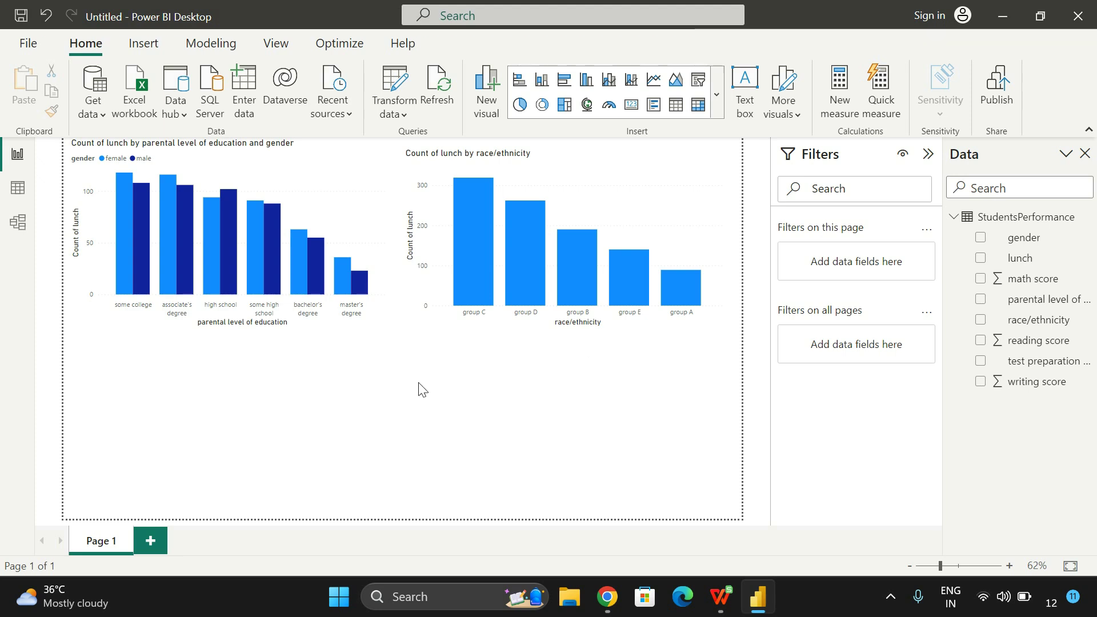
Cross-highlight the parental education chart by group C and by group D from the race/ethnicity chart.
mouse_move(482, 279)
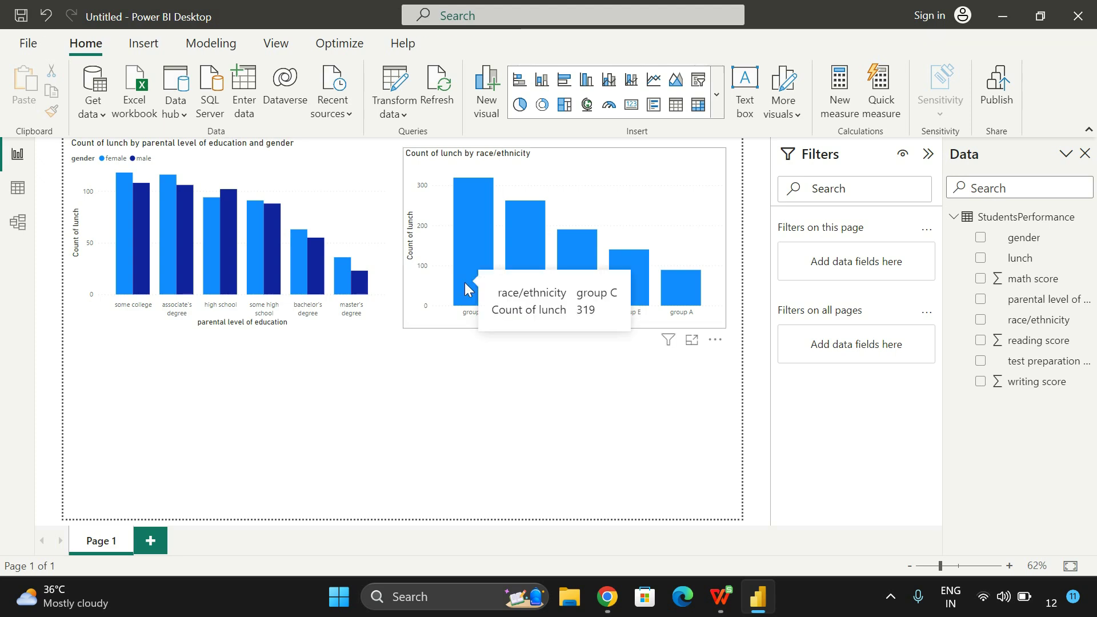
left_click(464, 282)
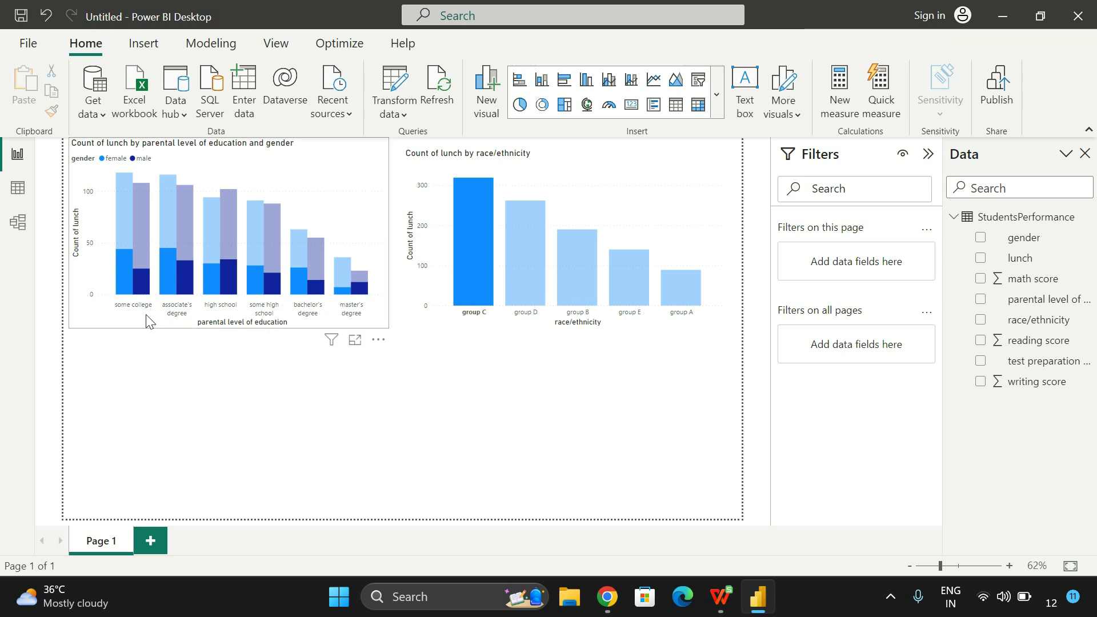
mouse_move(126, 292)
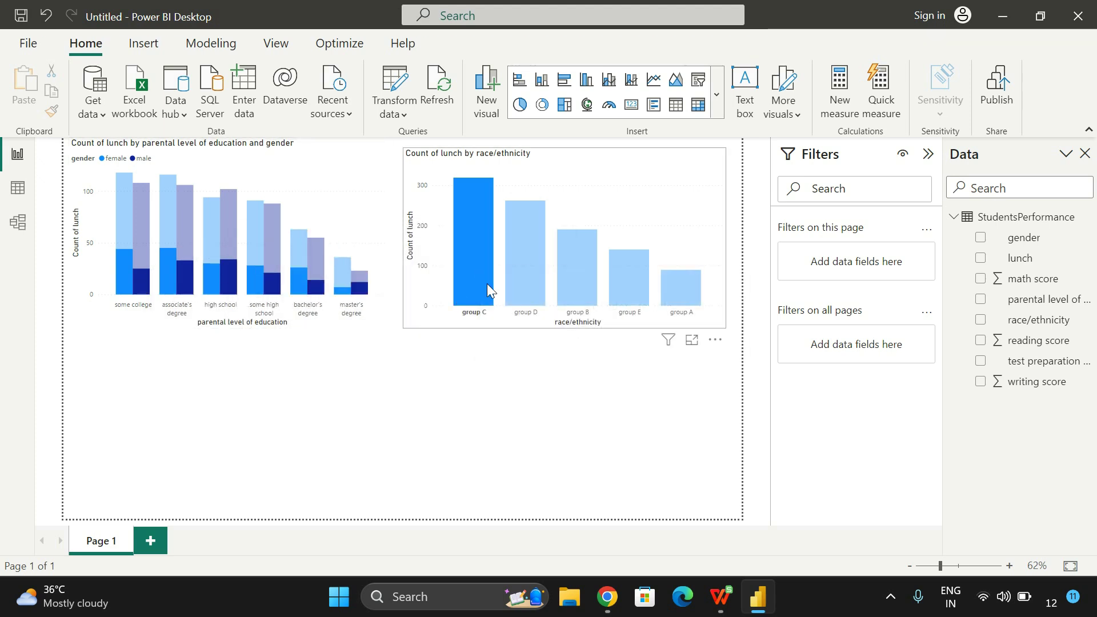
left_click(526, 262)
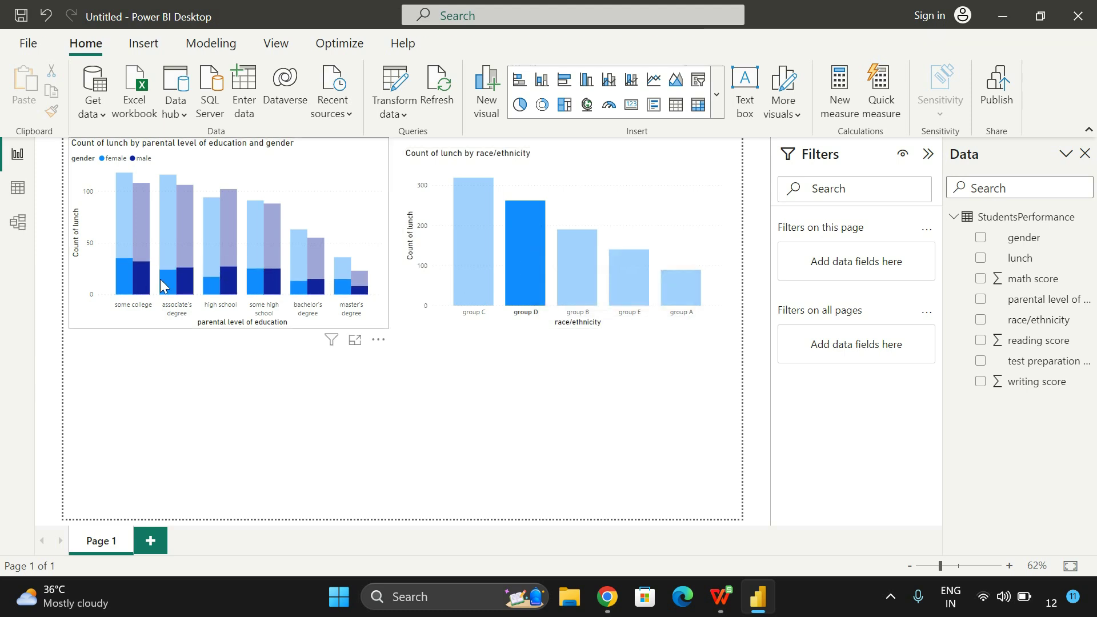
Cross-highlight the parental education chart by each race/ethnicity group in turn, ending on group B.
left_click(586, 282)
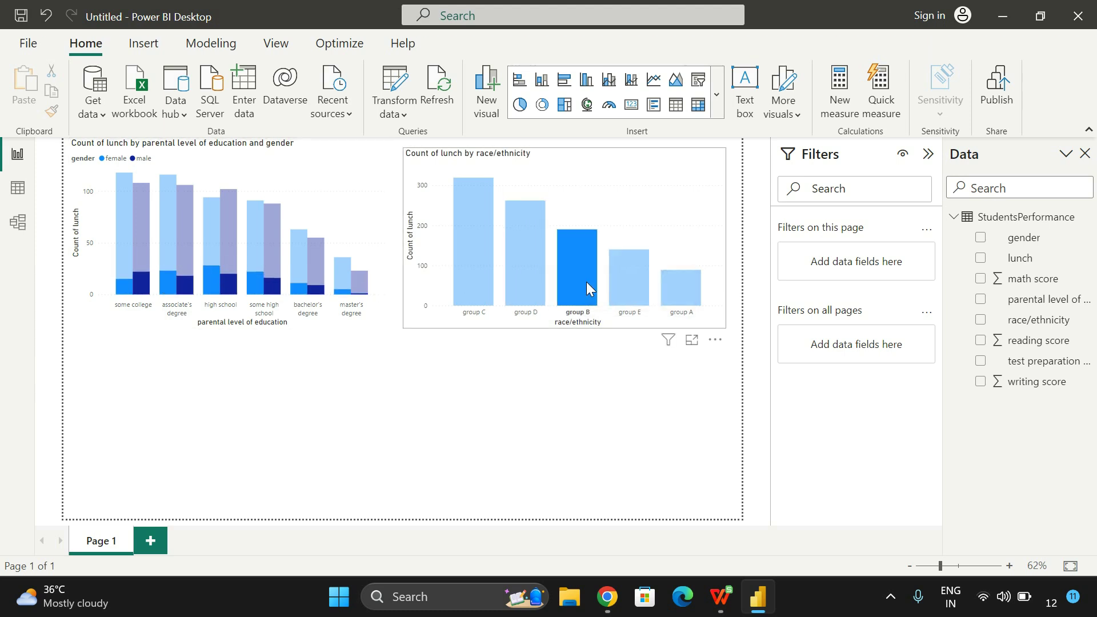
left_click(635, 288)
left_click(683, 295)
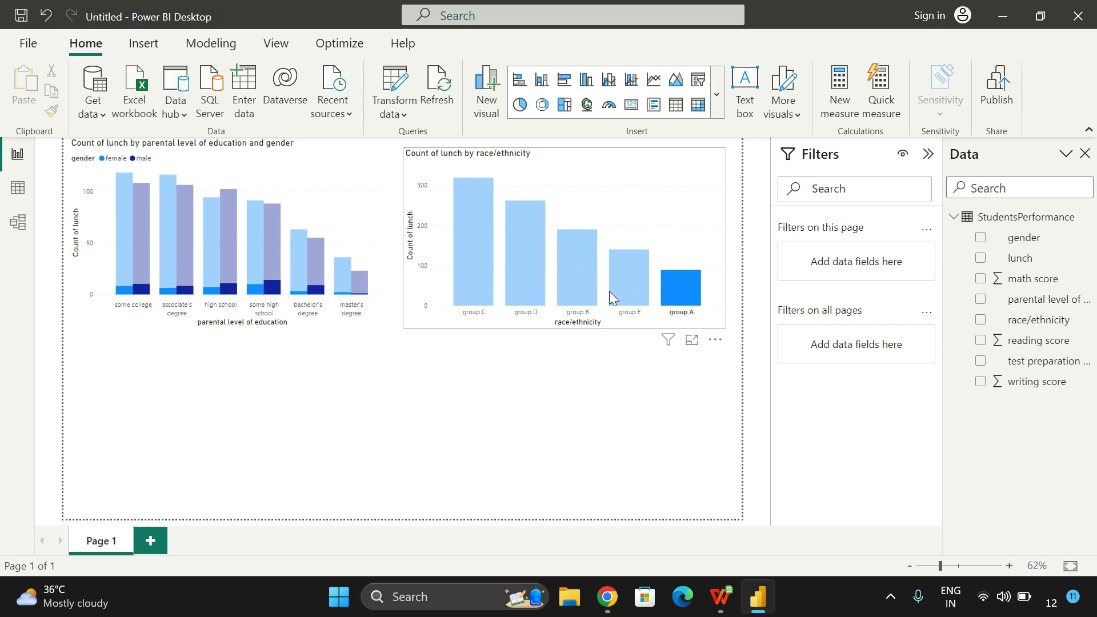
left_click(471, 288)
left_click(515, 283)
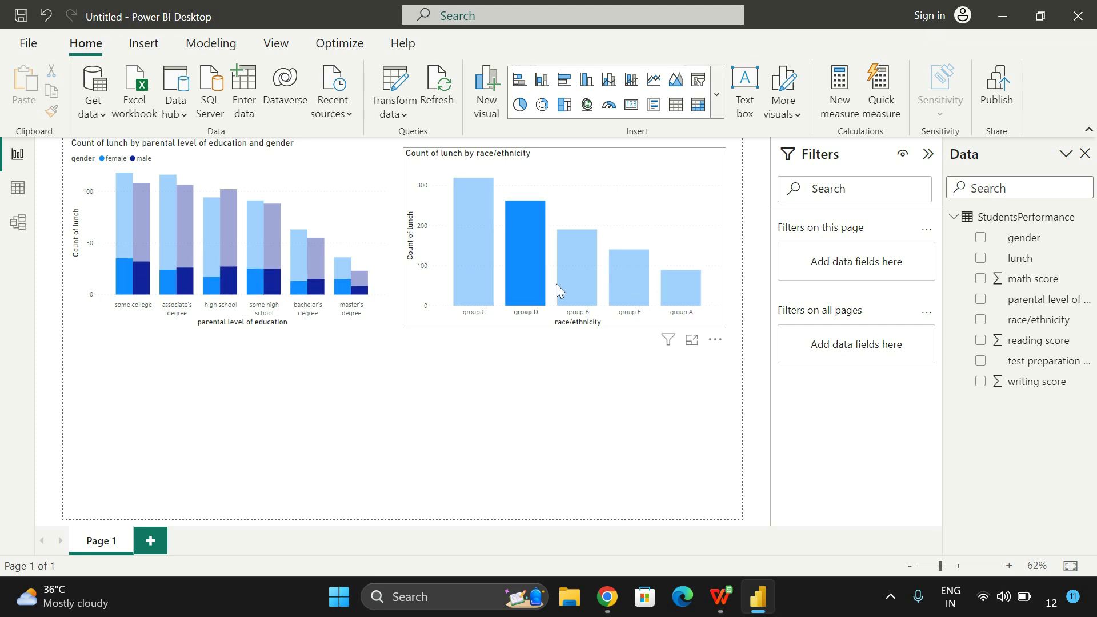
left_click(564, 283)
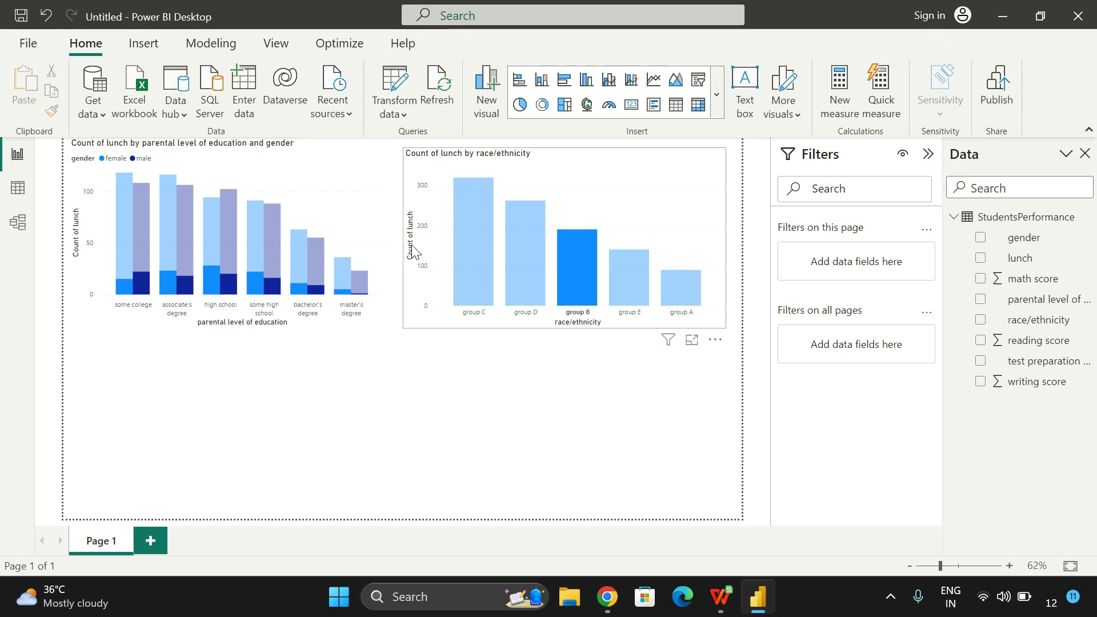
Clear the group B highlighting and cross-highlight the parental education chart by group C.
left_click(377, 255)
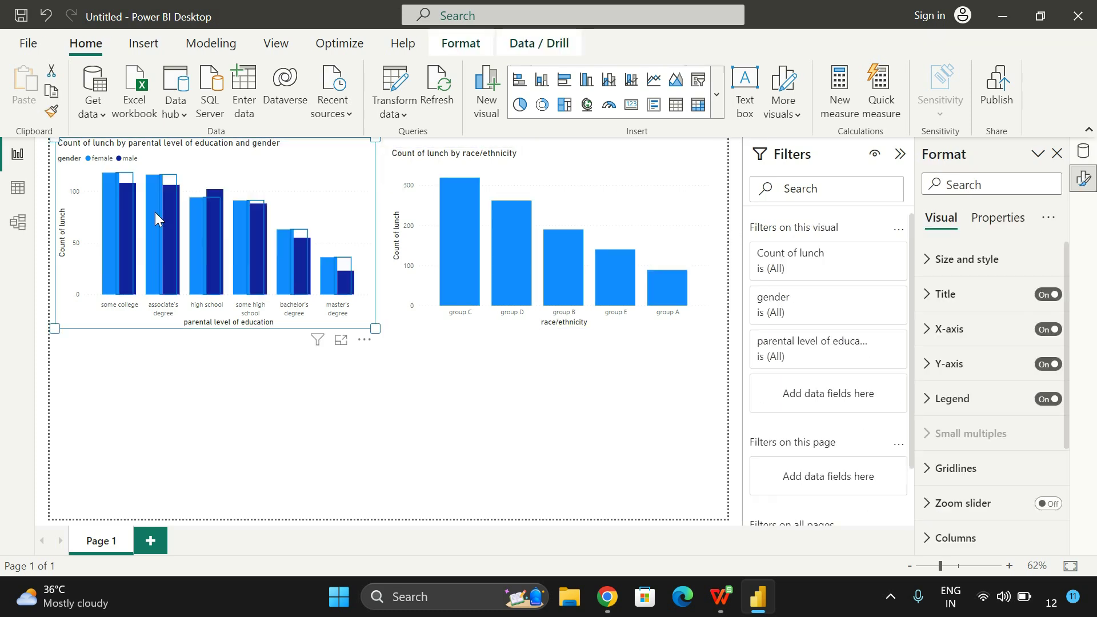
left_click(114, 238)
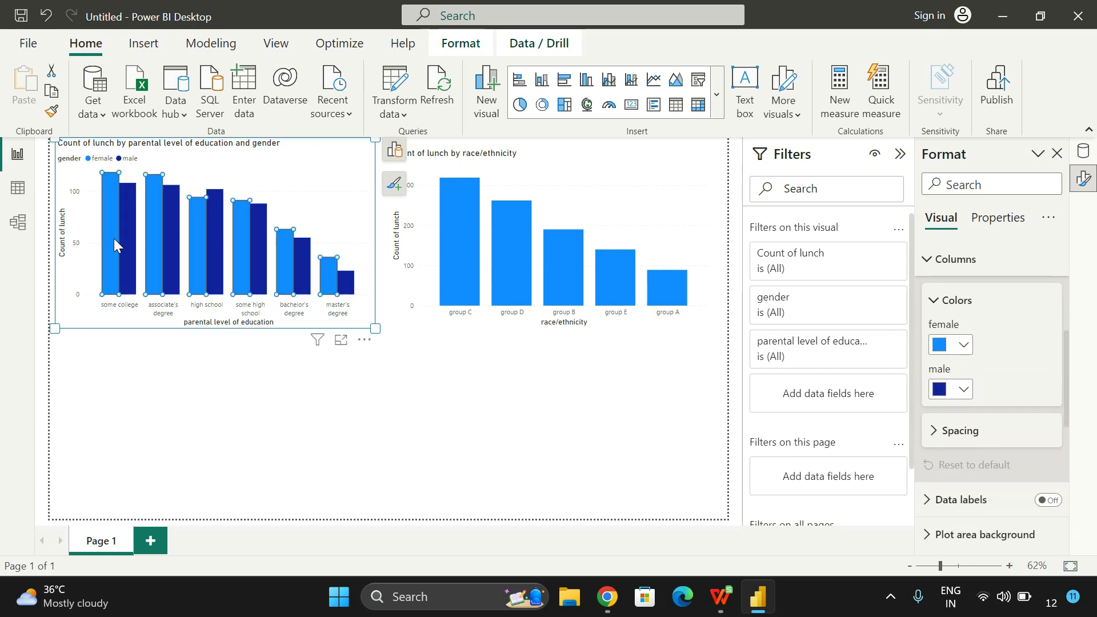
left_click(196, 382)
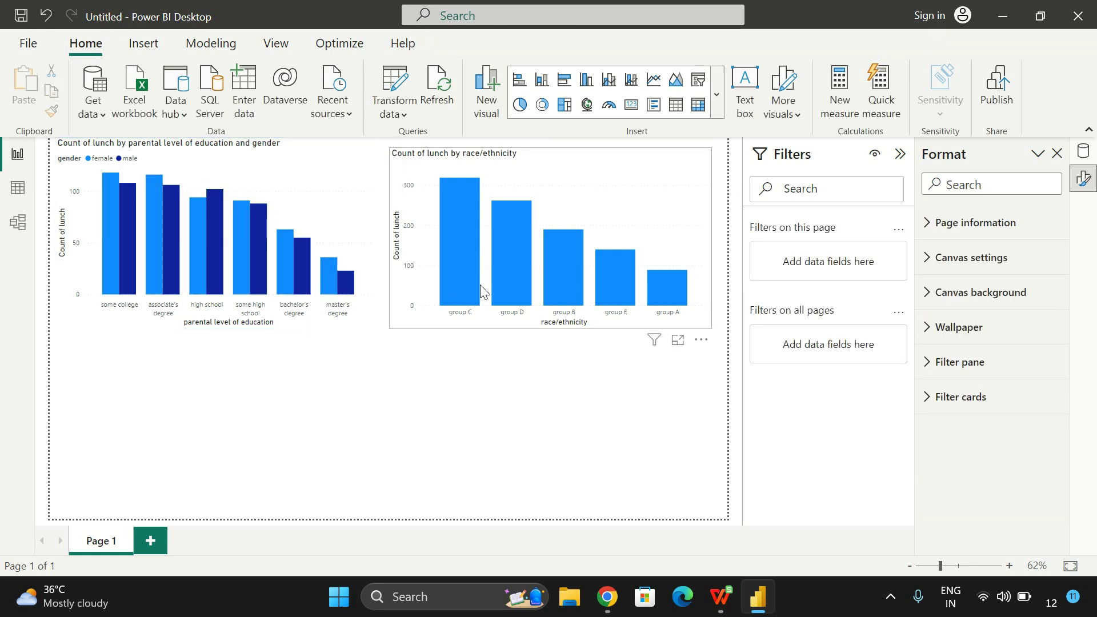
left_click(454, 282)
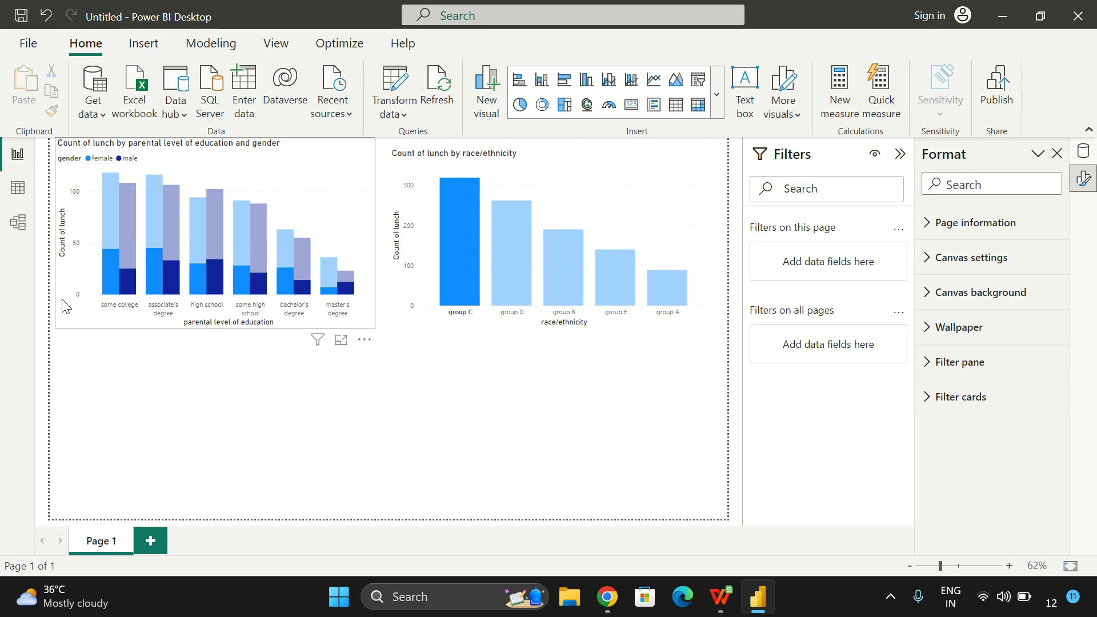
Insert a third clustered column chart with test preparation course on the X-axis.
left_click(585, 80)
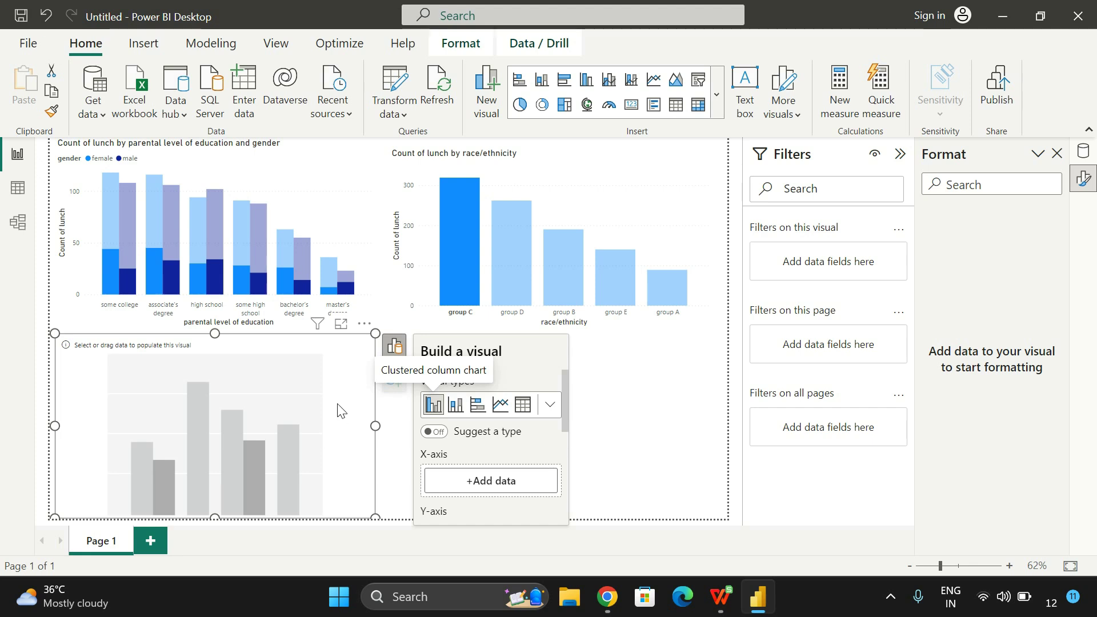
left_click_drag(342, 391, 391, 250)
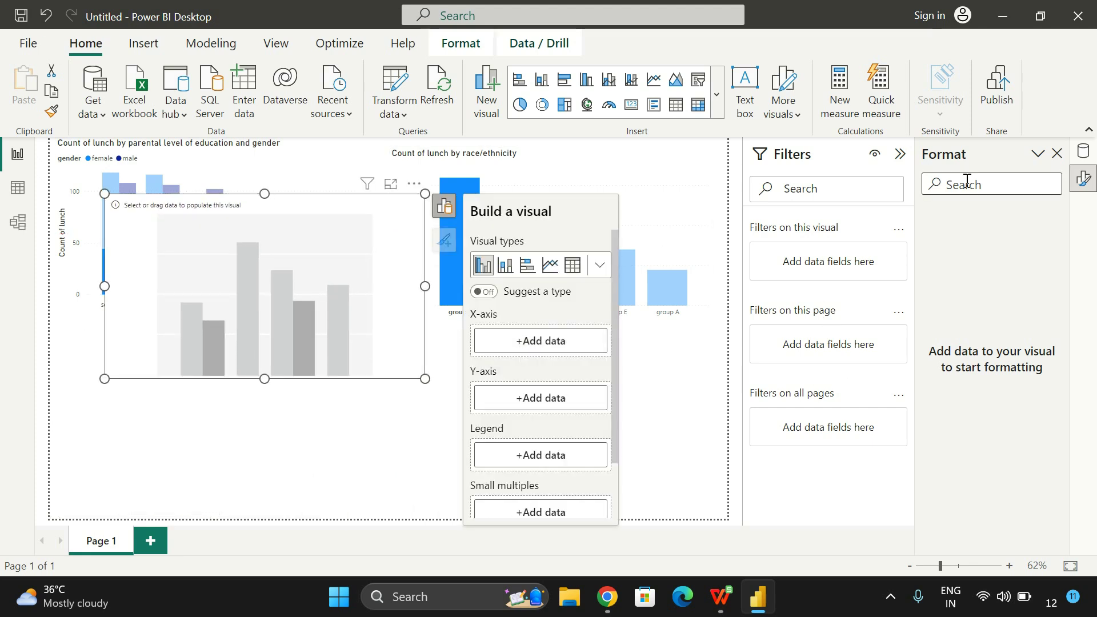
left_click(1039, 160)
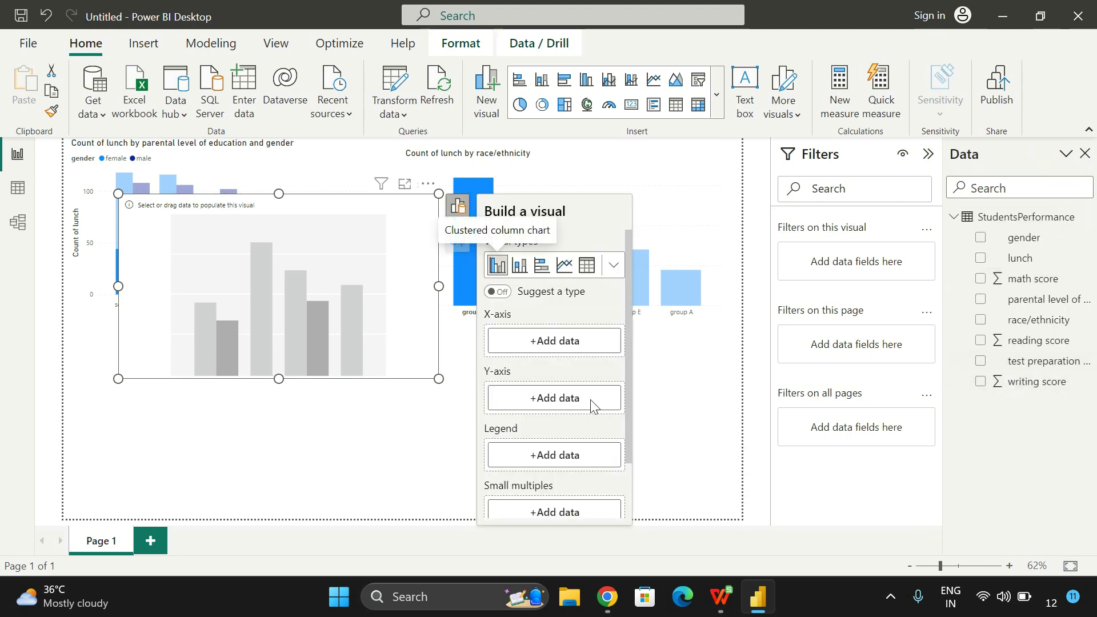
left_click(541, 343)
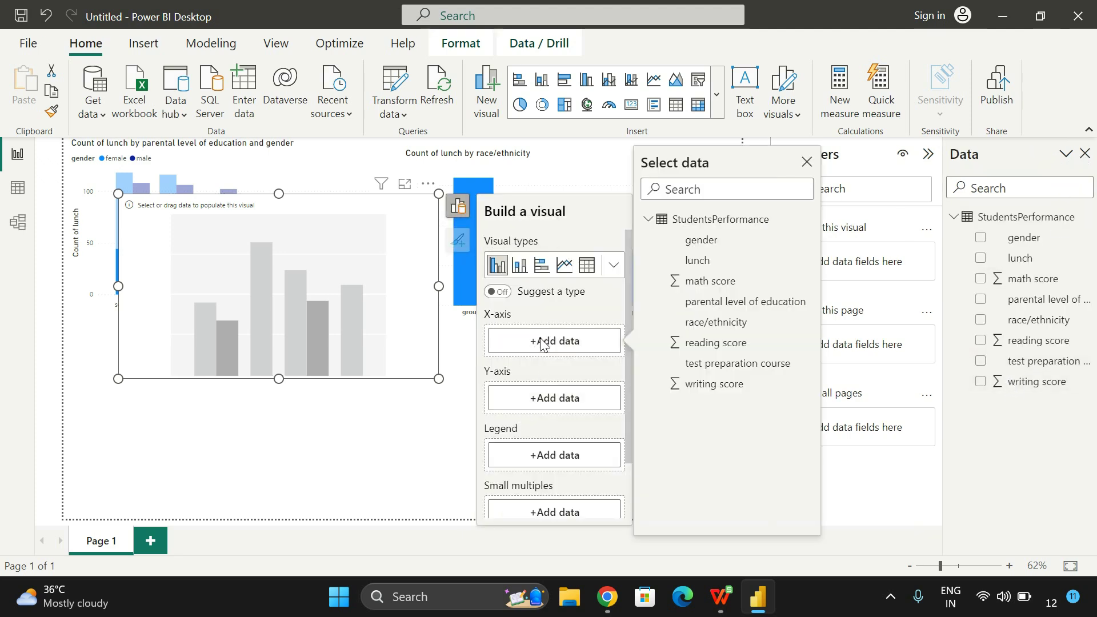
left_click(717, 368)
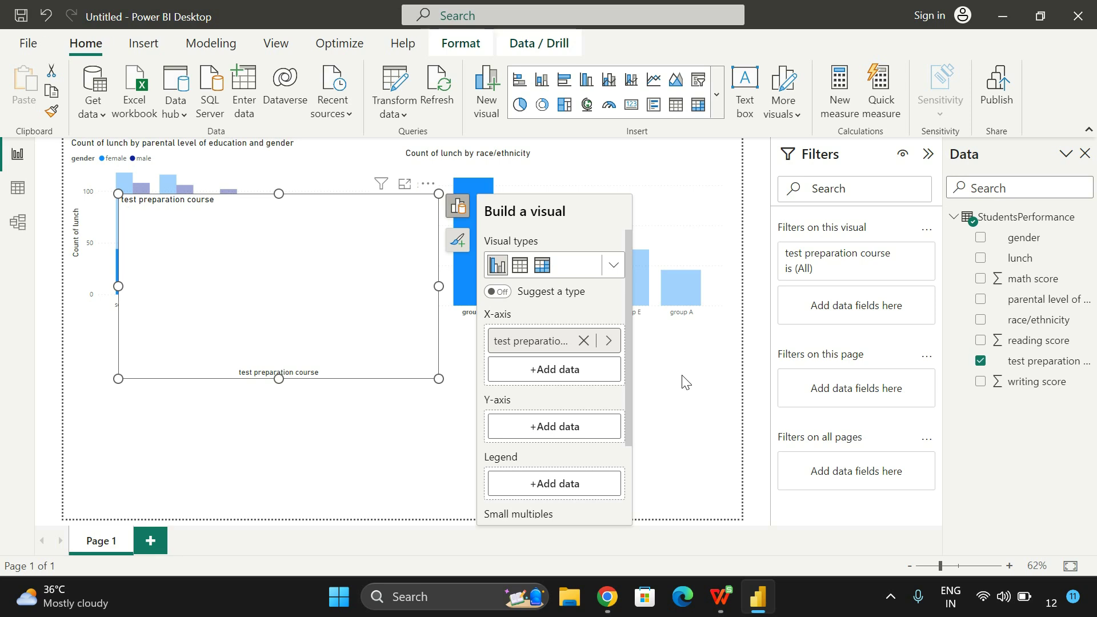
Put gender on the new chart's Y-axis and move the chart below the other two, near the middle of the page.
left_click(551, 432)
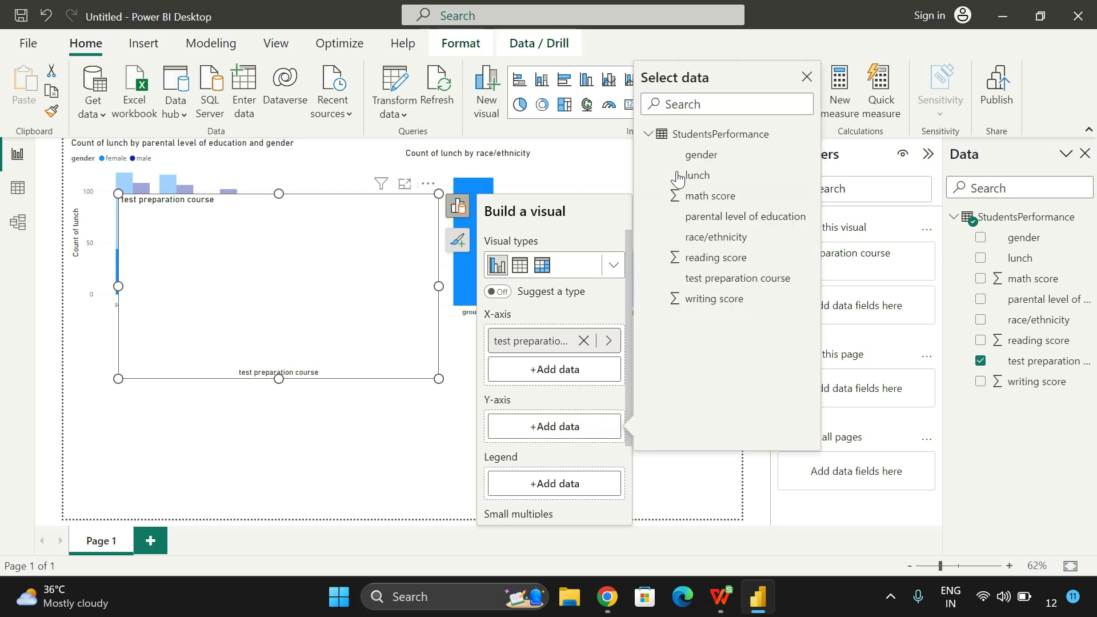
left_click(692, 155)
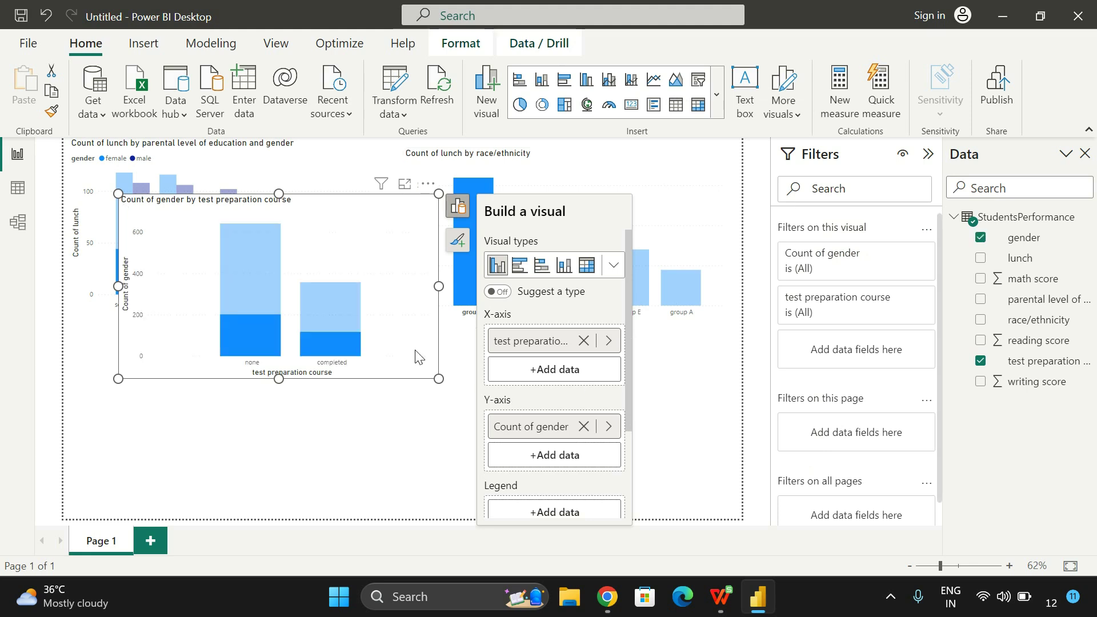
left_click_drag(417, 355, 600, 494)
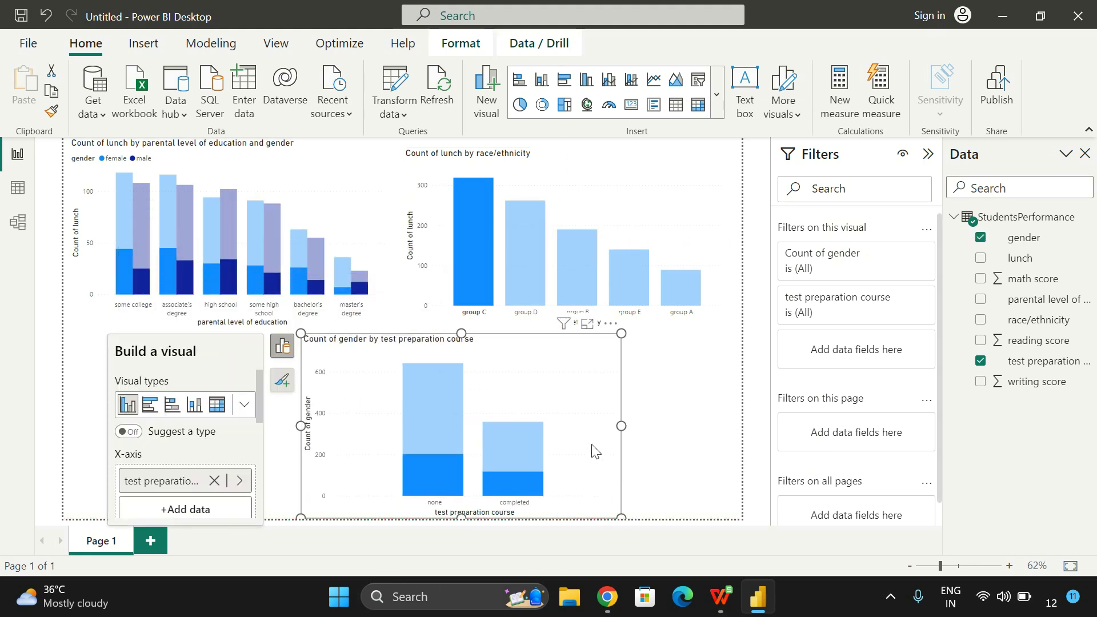
left_click(698, 445)
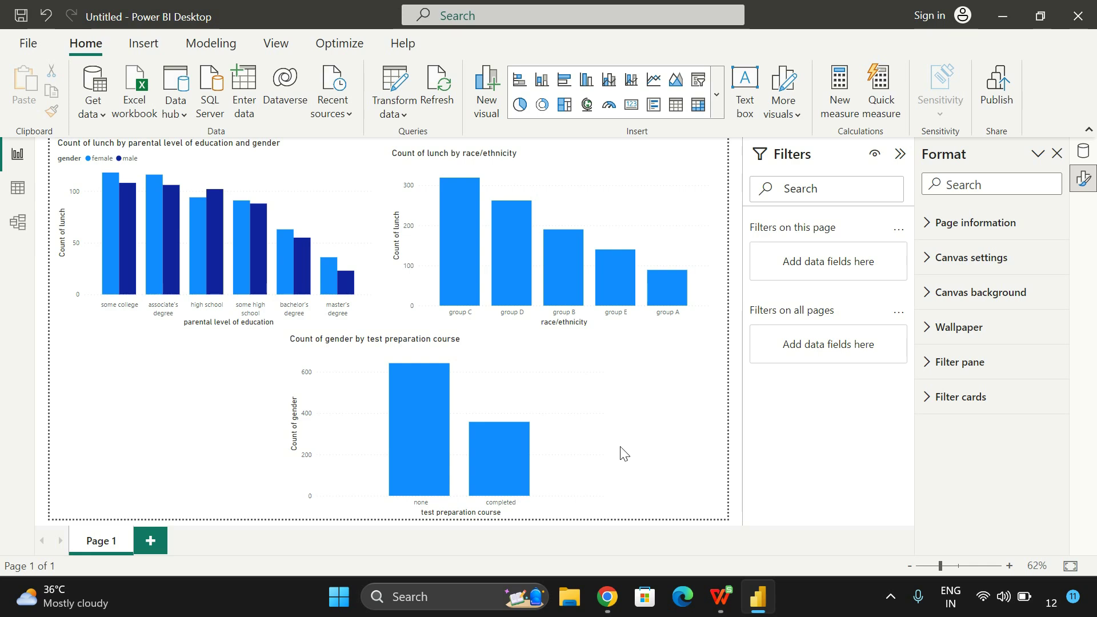
Cross-highlight both upper charts by the completed test preparation course and inspect the highlighted counts for the race/ethnicity groups and some college.
left_click(505, 471)
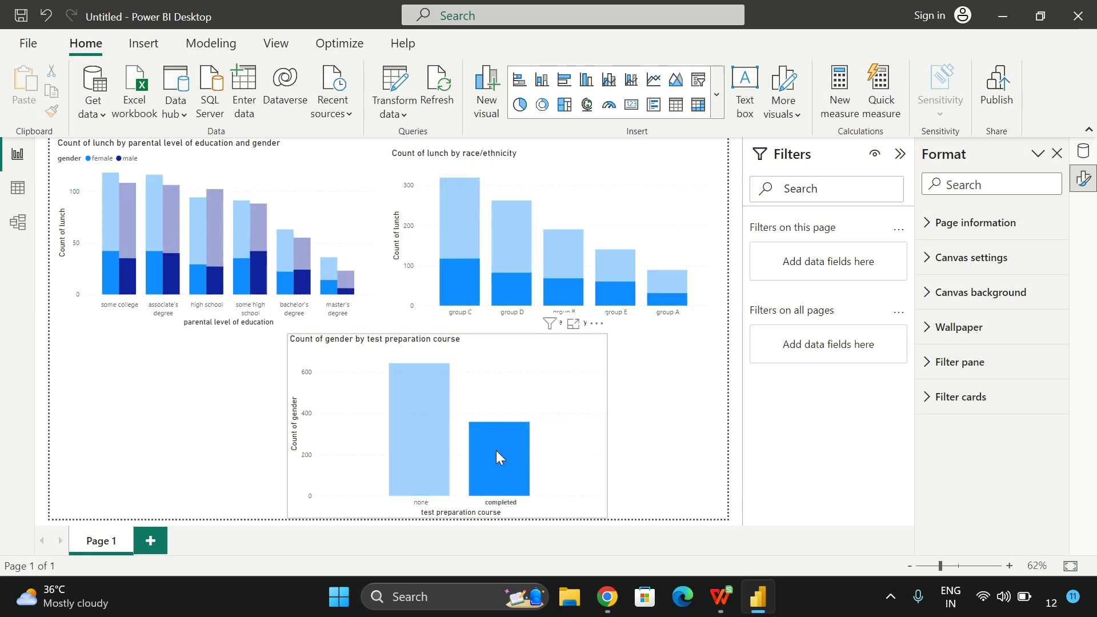
mouse_move(469, 284)
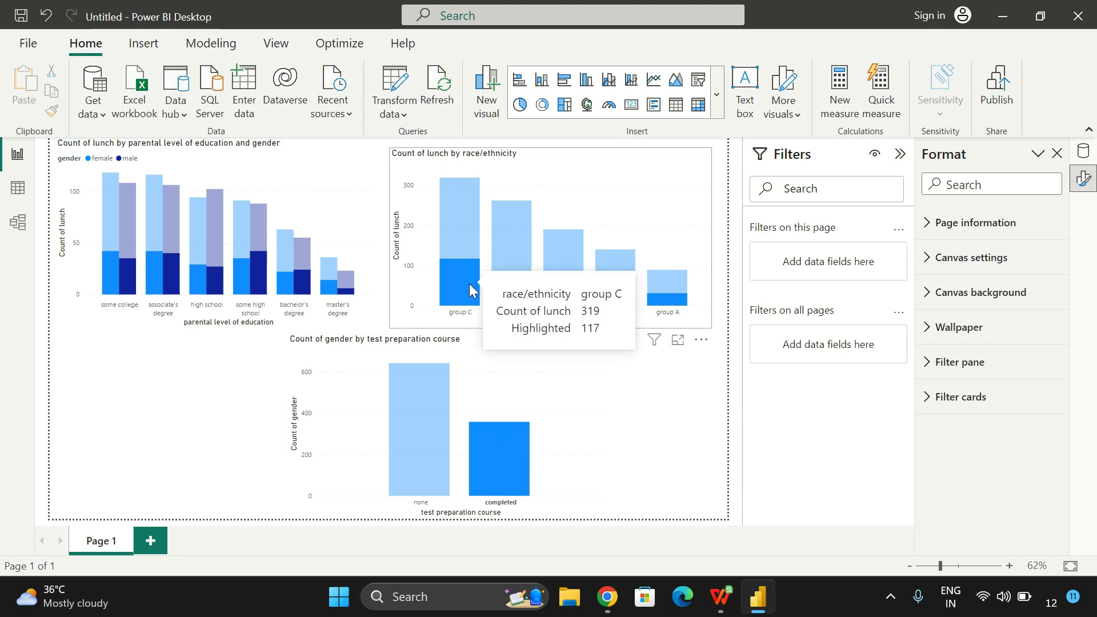
mouse_move(506, 294)
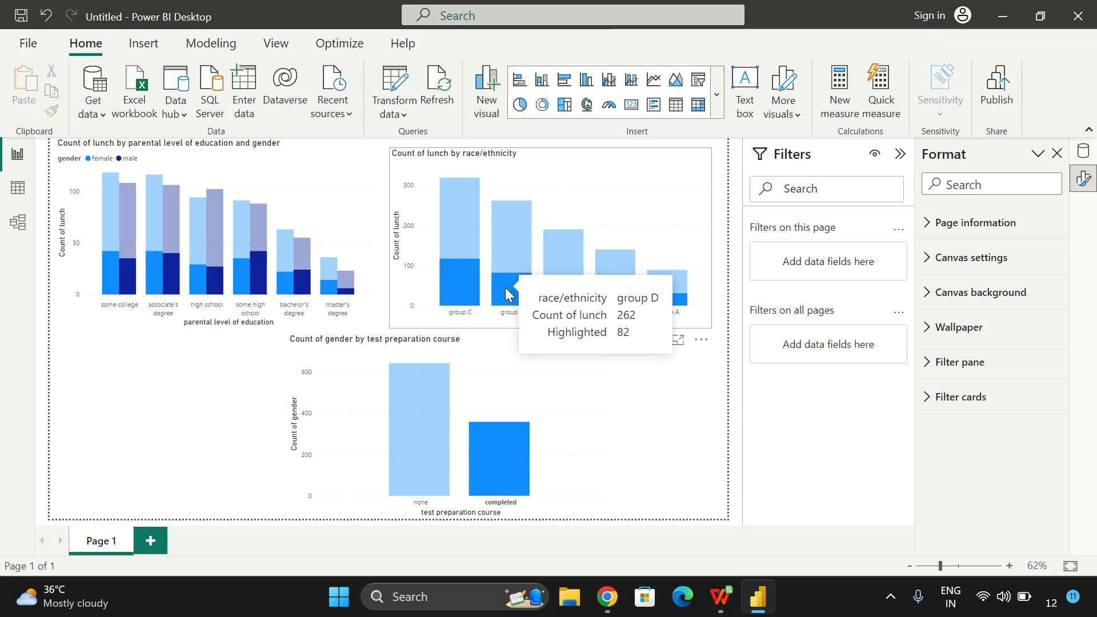
mouse_move(551, 291)
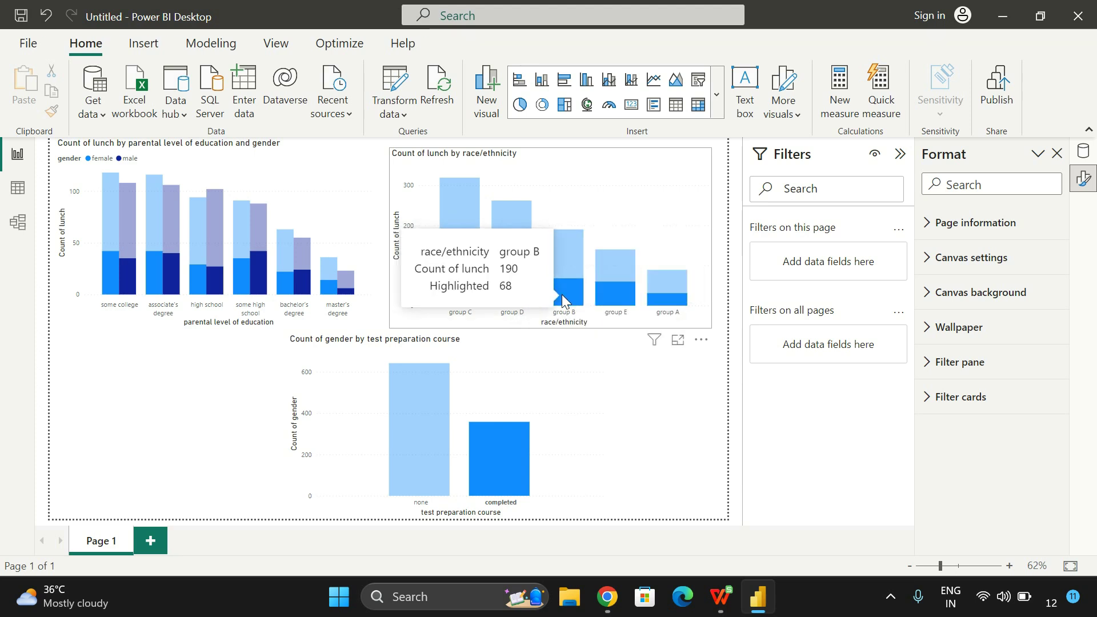
mouse_move(613, 292)
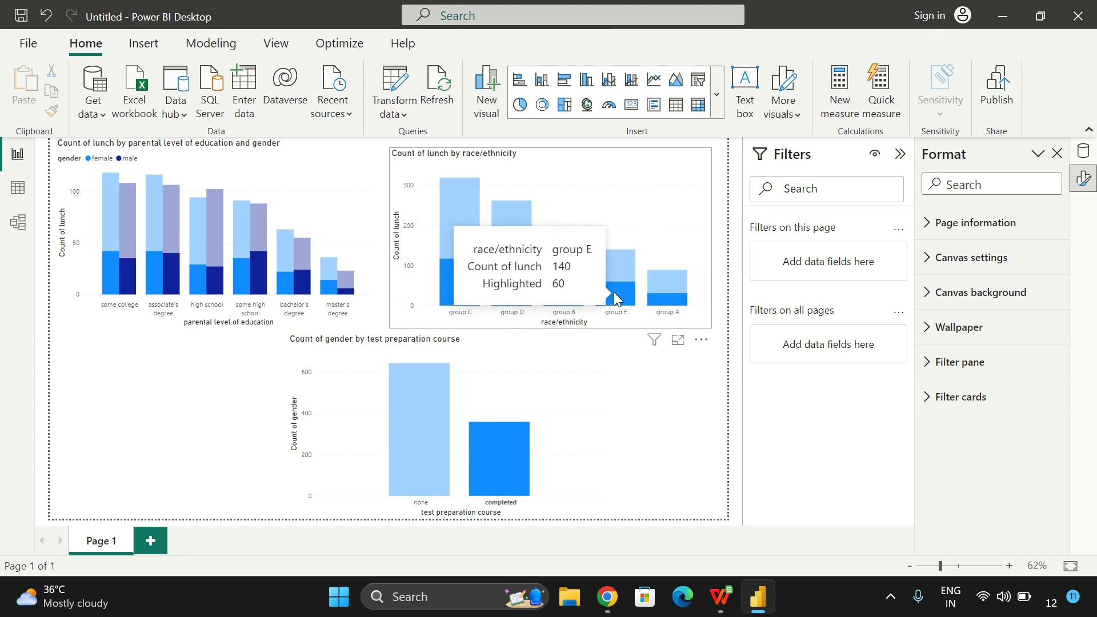
mouse_move(666, 292)
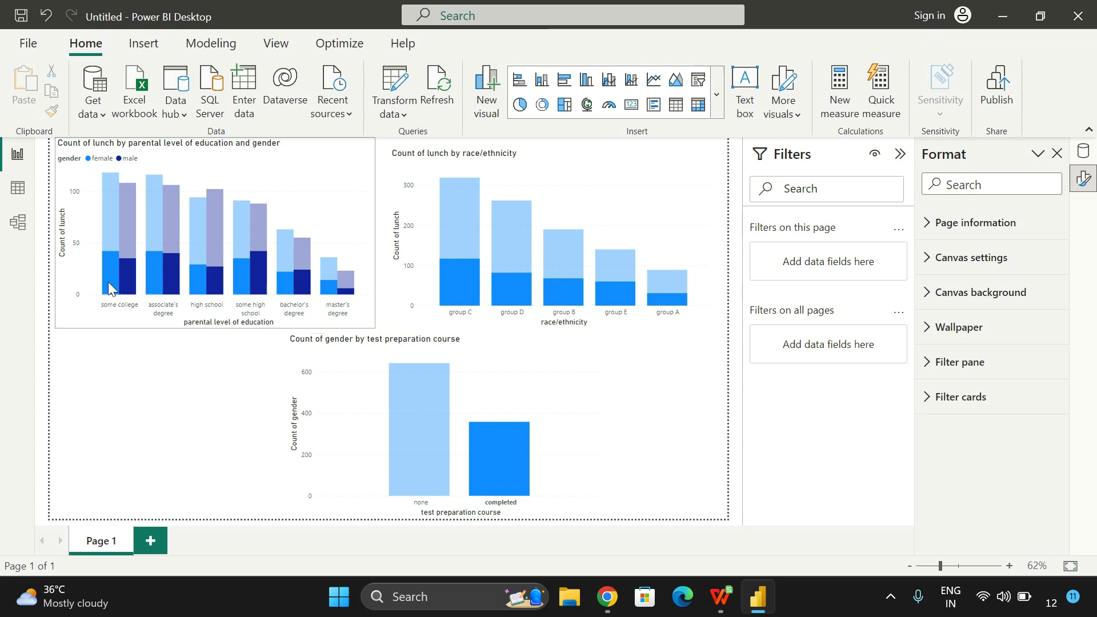
mouse_move(115, 278)
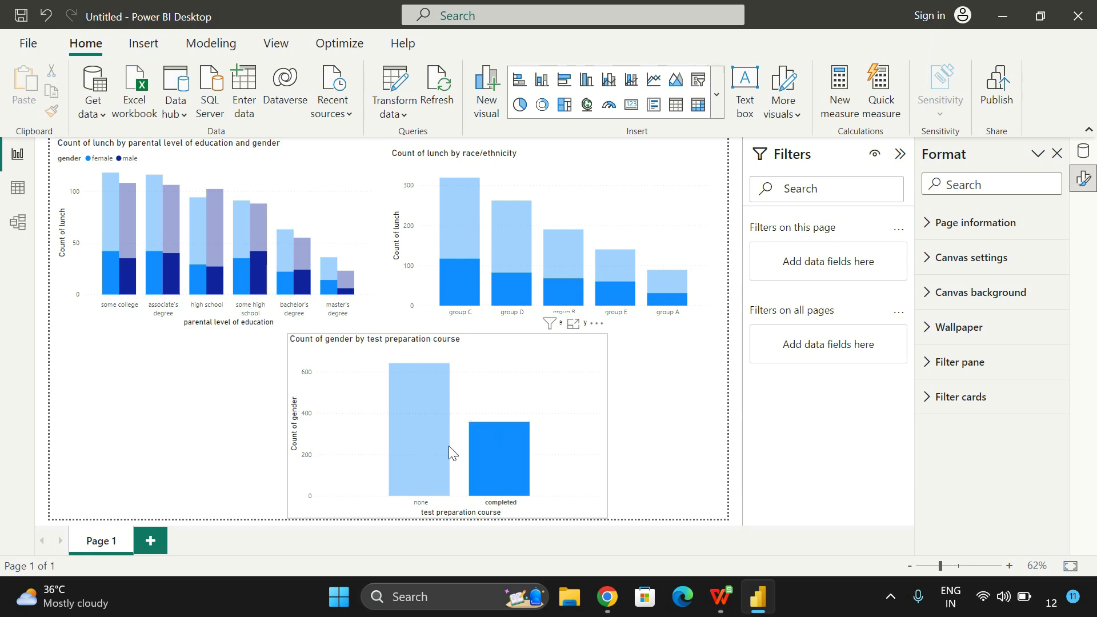
Cross-highlight the other charts by group A, group E and group C, inspecting the highlighted test preparation counts.
left_click(664, 289)
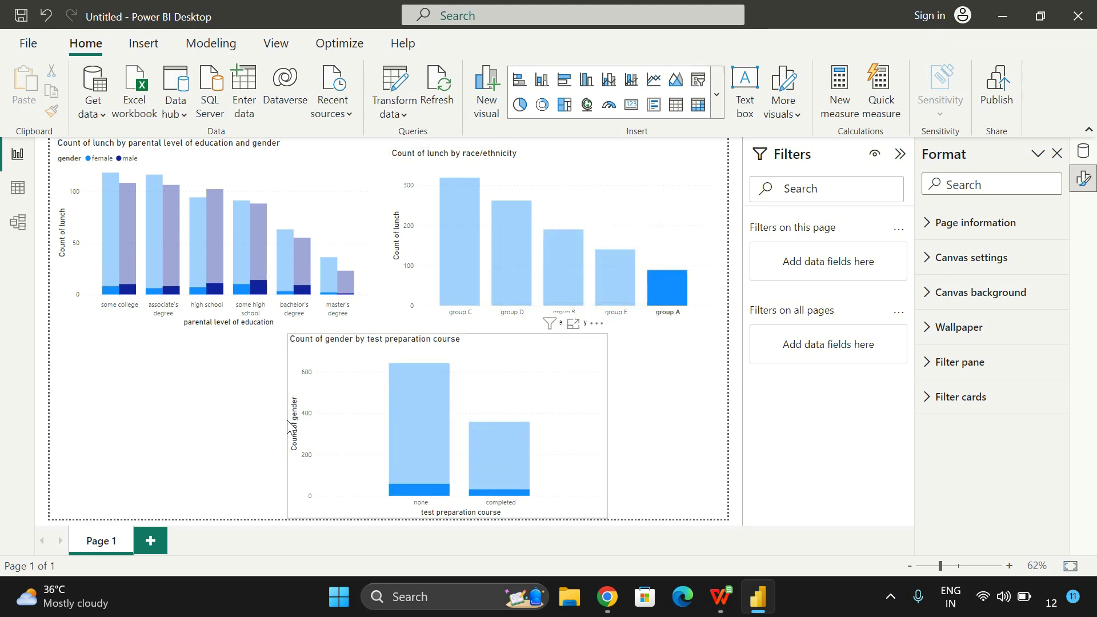
mouse_move(436, 504)
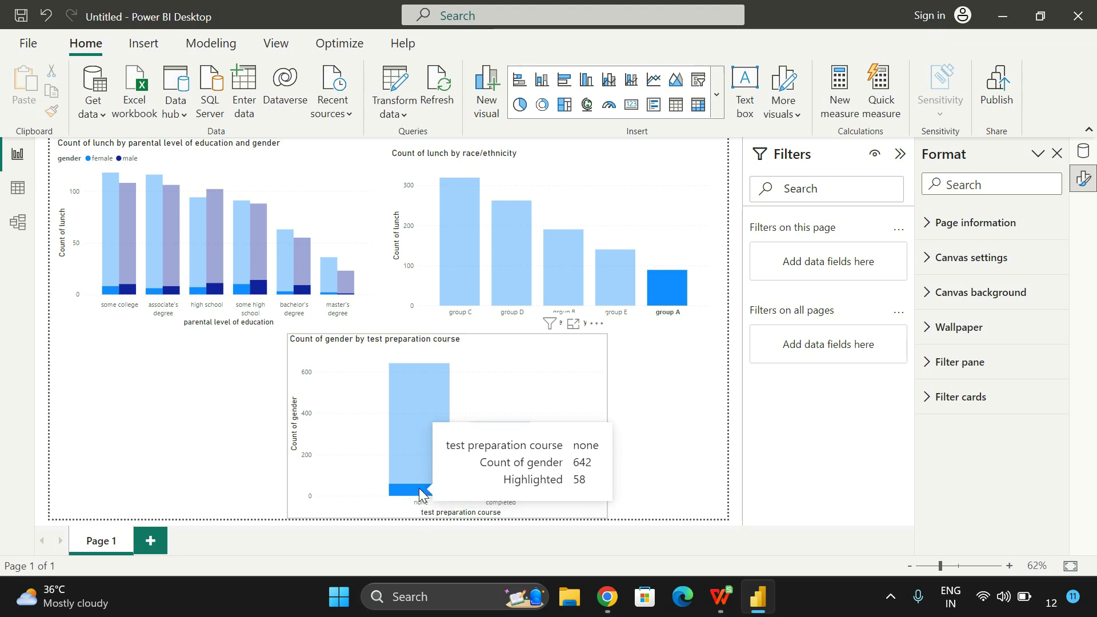
mouse_move(492, 490)
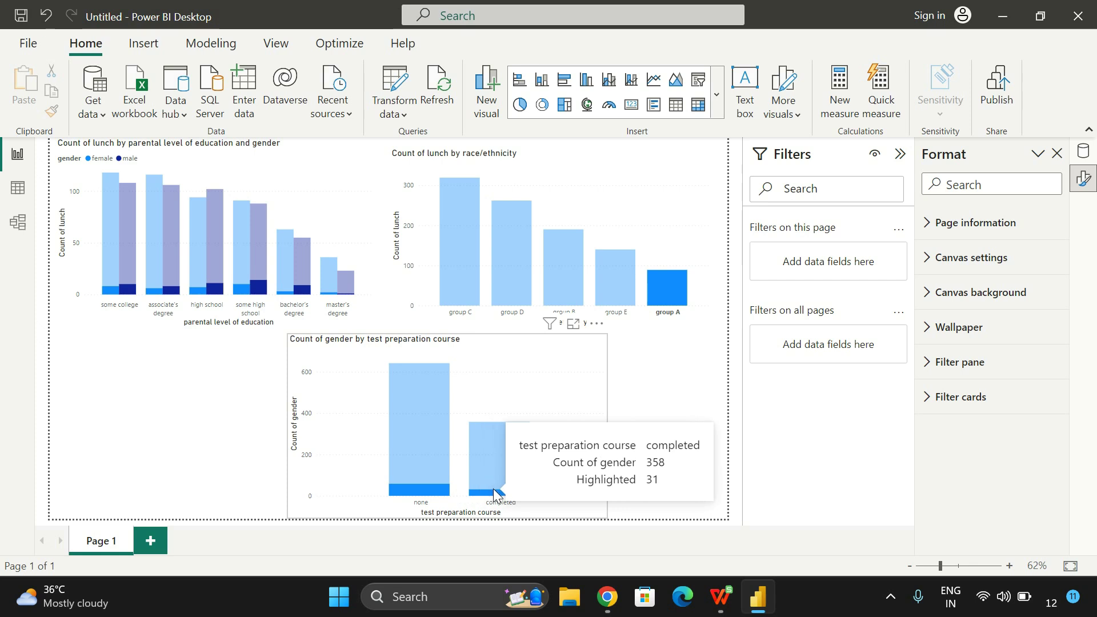
left_click(609, 288)
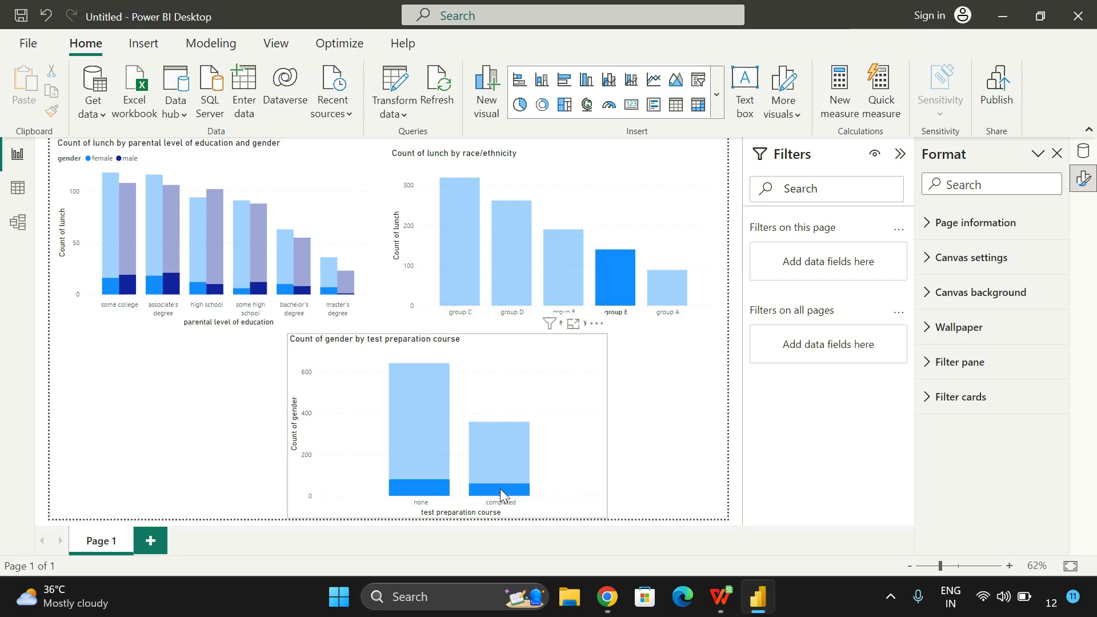
mouse_move(445, 446)
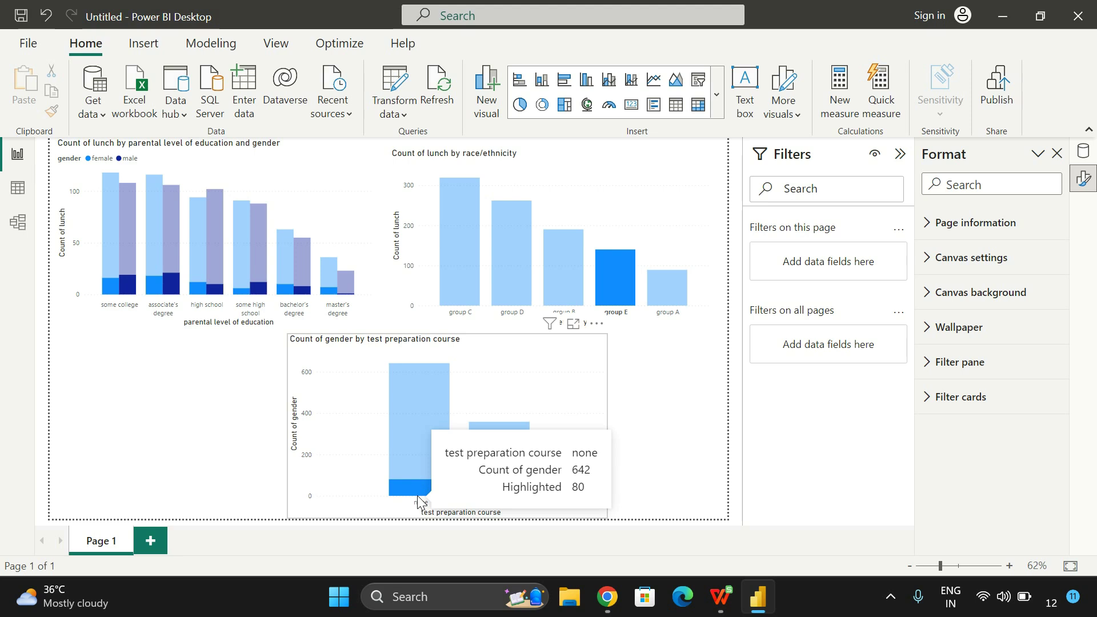
left_click(462, 286)
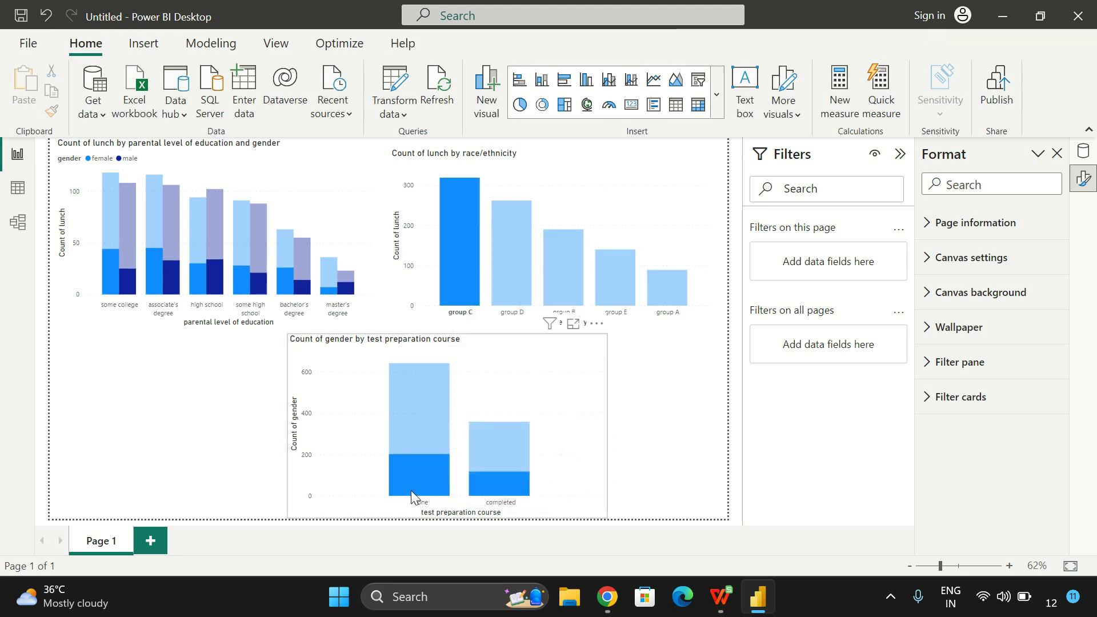